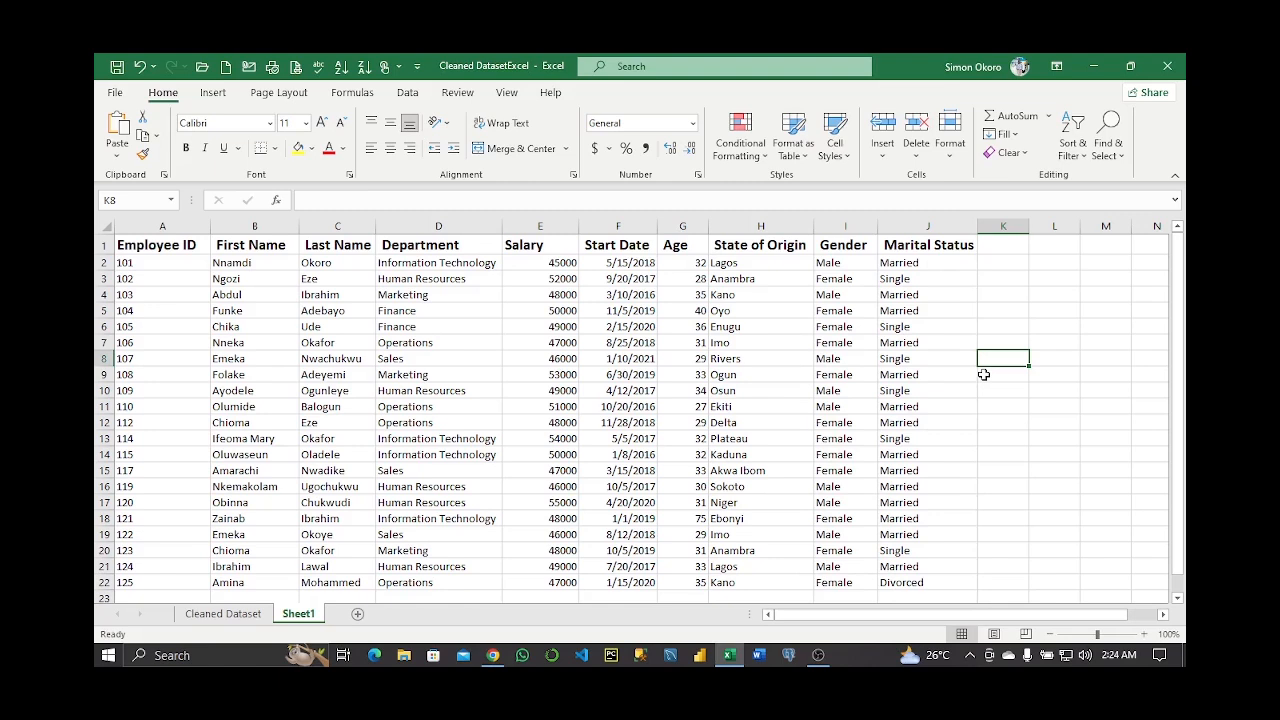
Select cell K1 beside Marital Status for the first helper column heading
click(1004, 250)
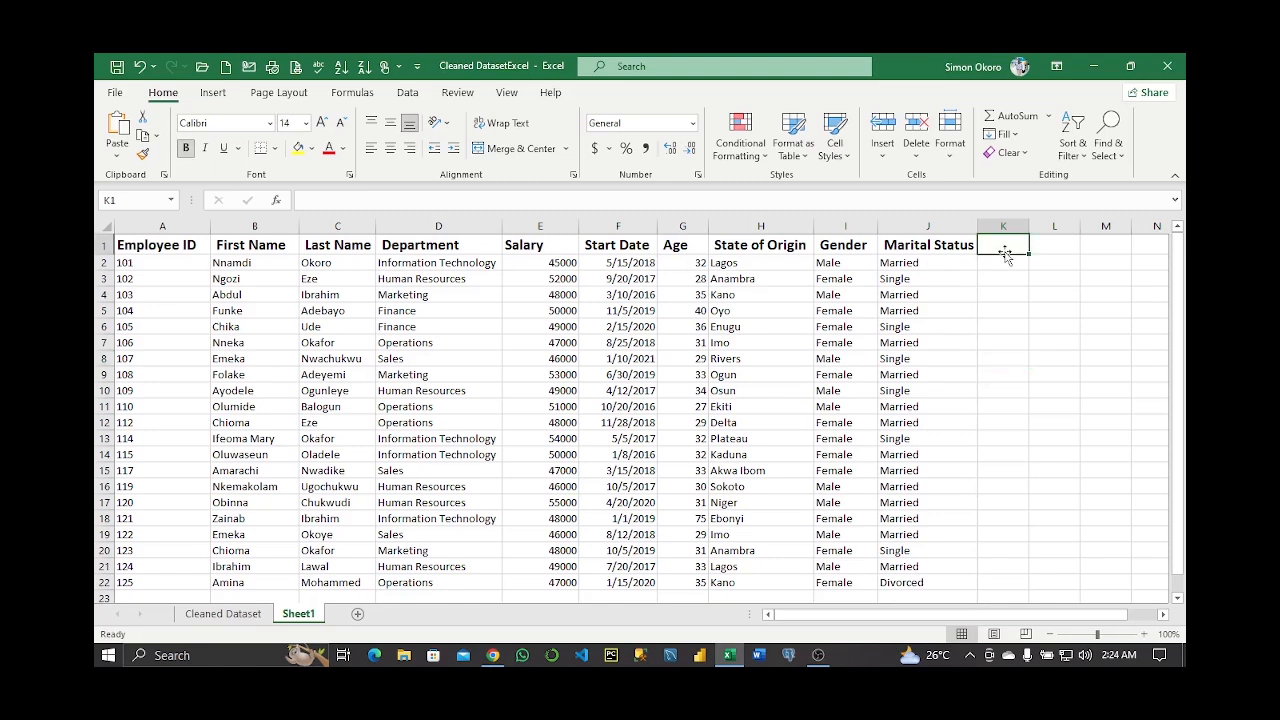
Add the heading 'Sum' in K1 and start a SUM formula in K2
text(Sum)
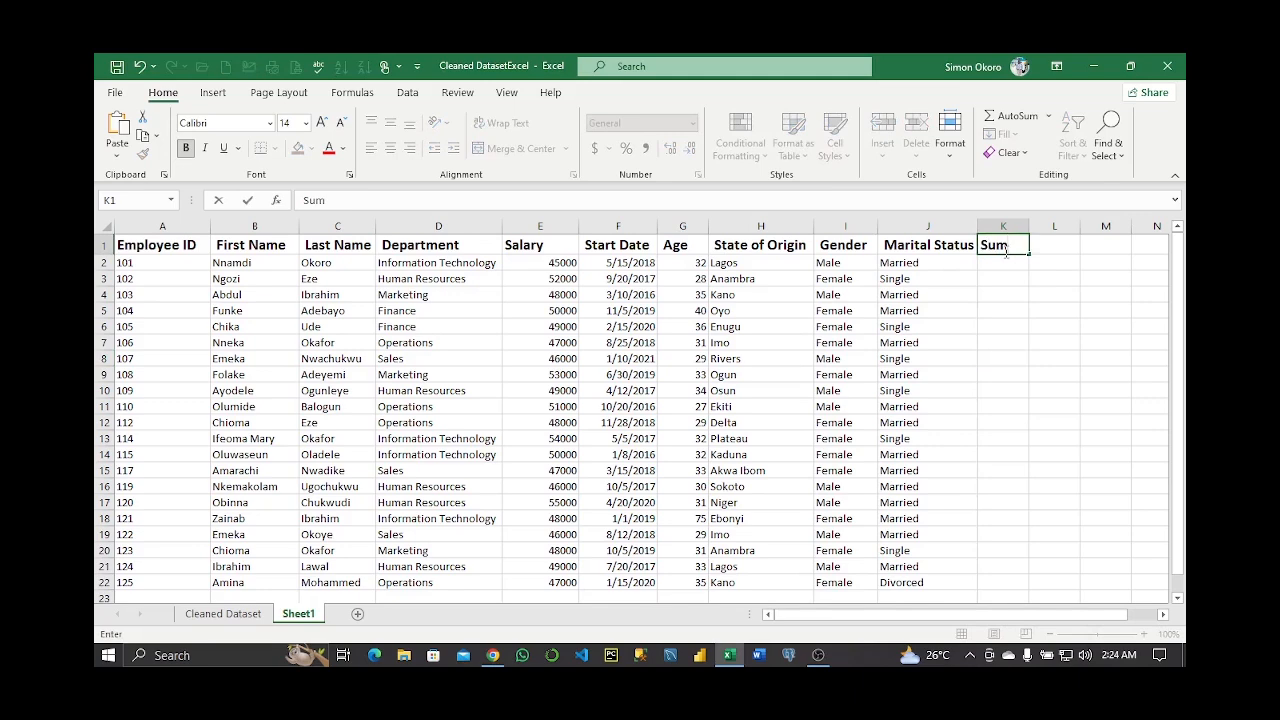
key(Return)
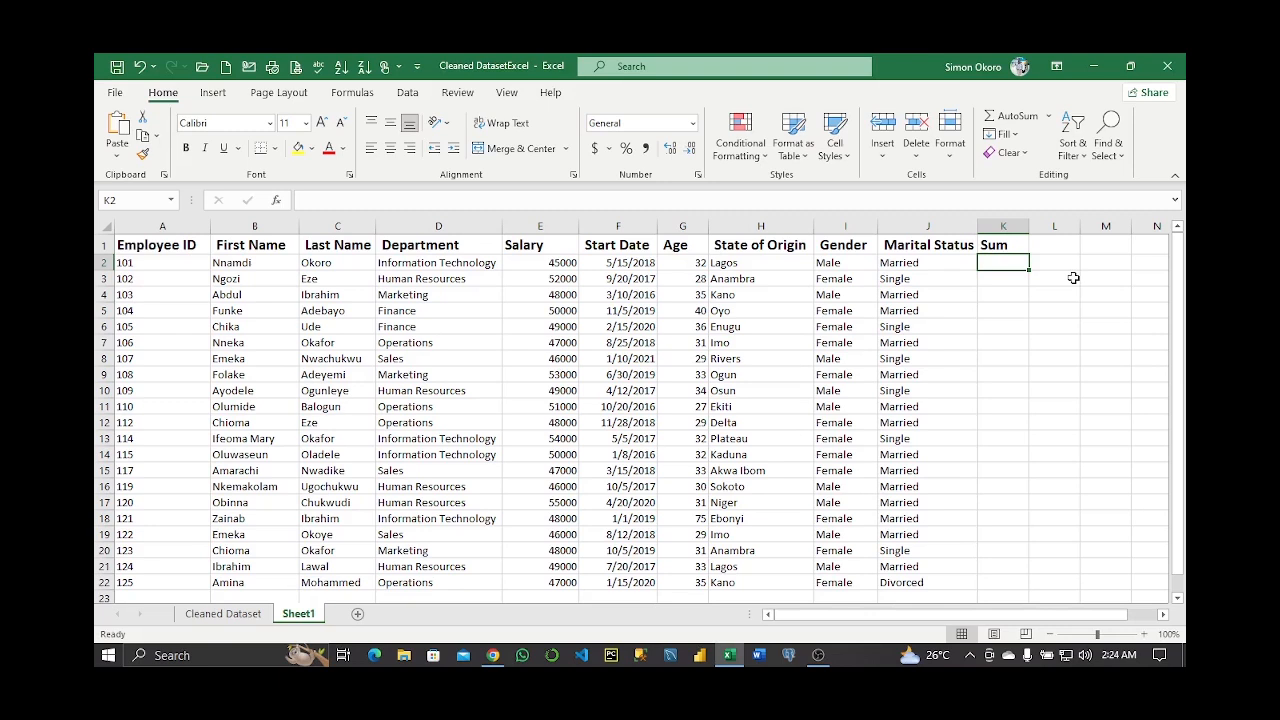
key(ctrl+z)
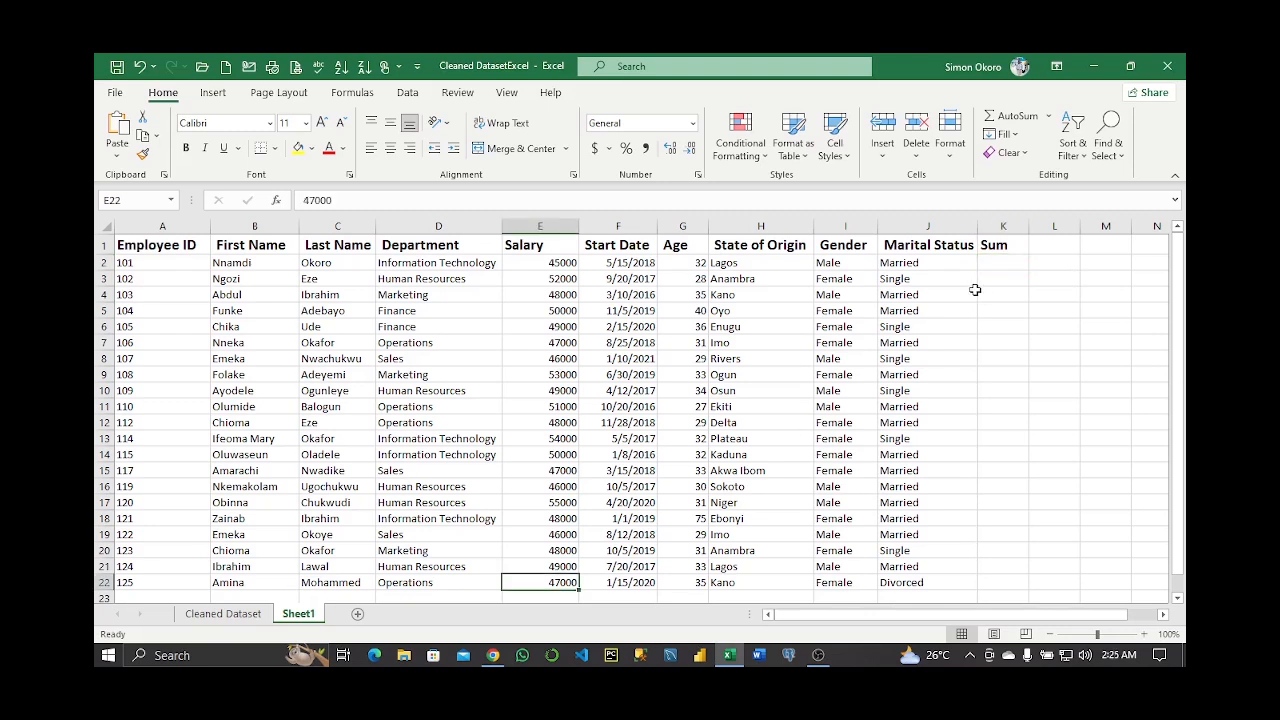
click(998, 261)
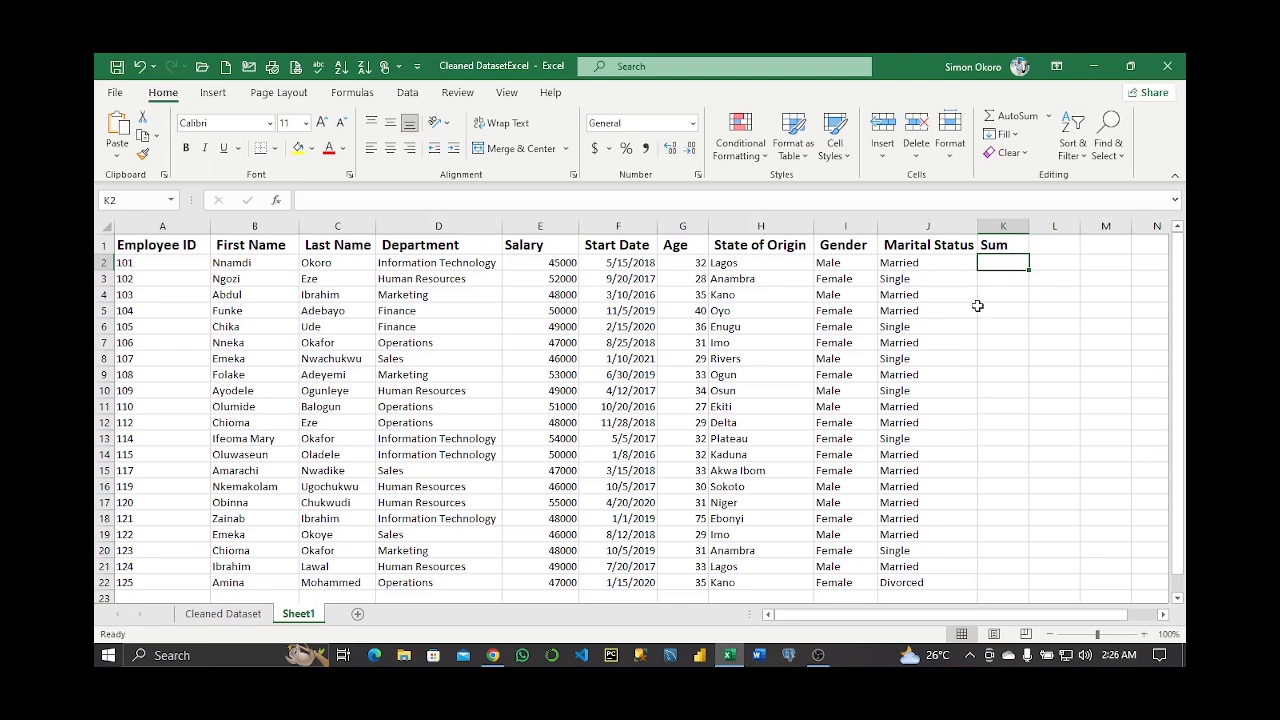
text(=)
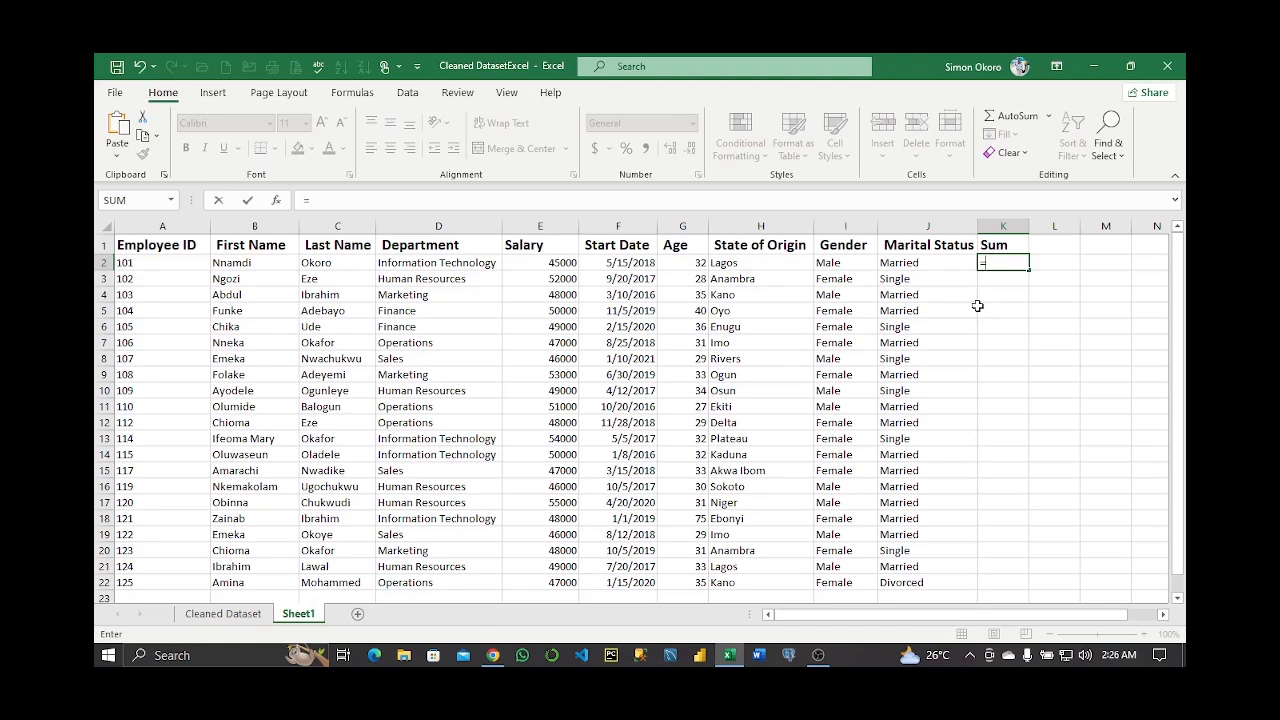
text(SUM()
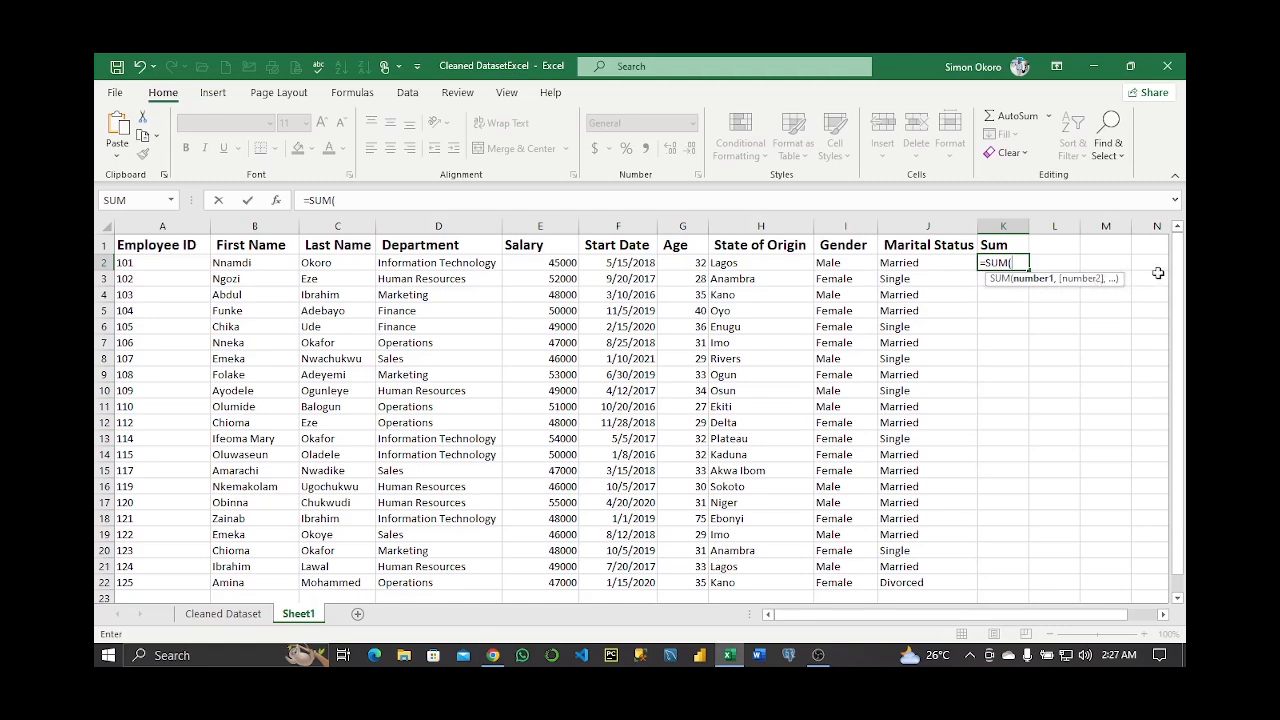
Total salaries with =SUM(E2:E22) in K2, formatted as 1,028,000.00 with thousands separators
click(547, 263)
drag(547, 263, 558, 420)
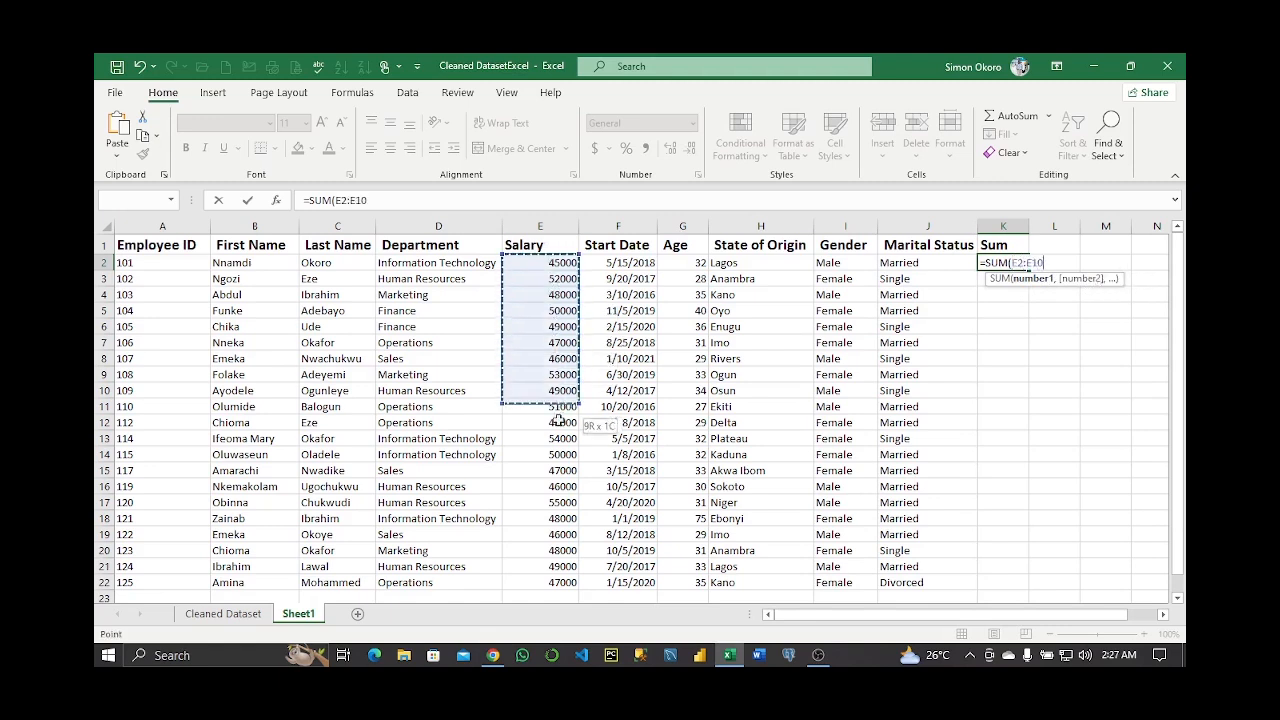
drag(555, 535, 557, 583)
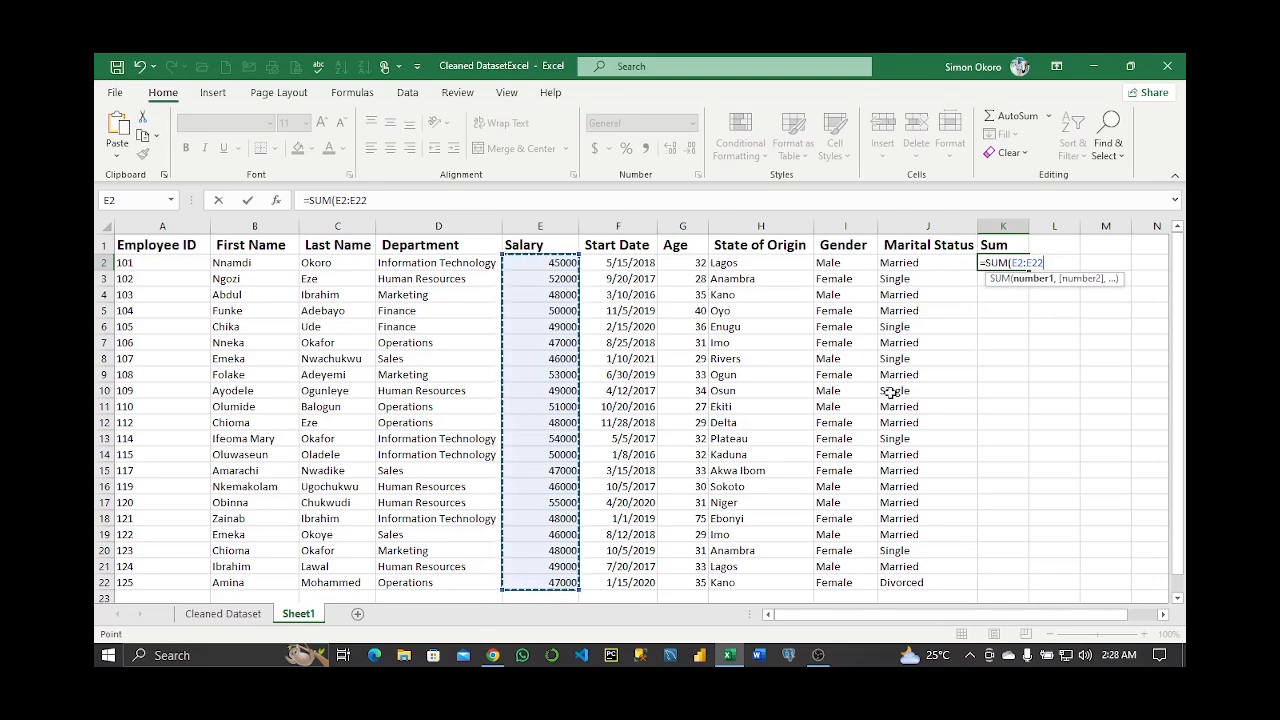
text())
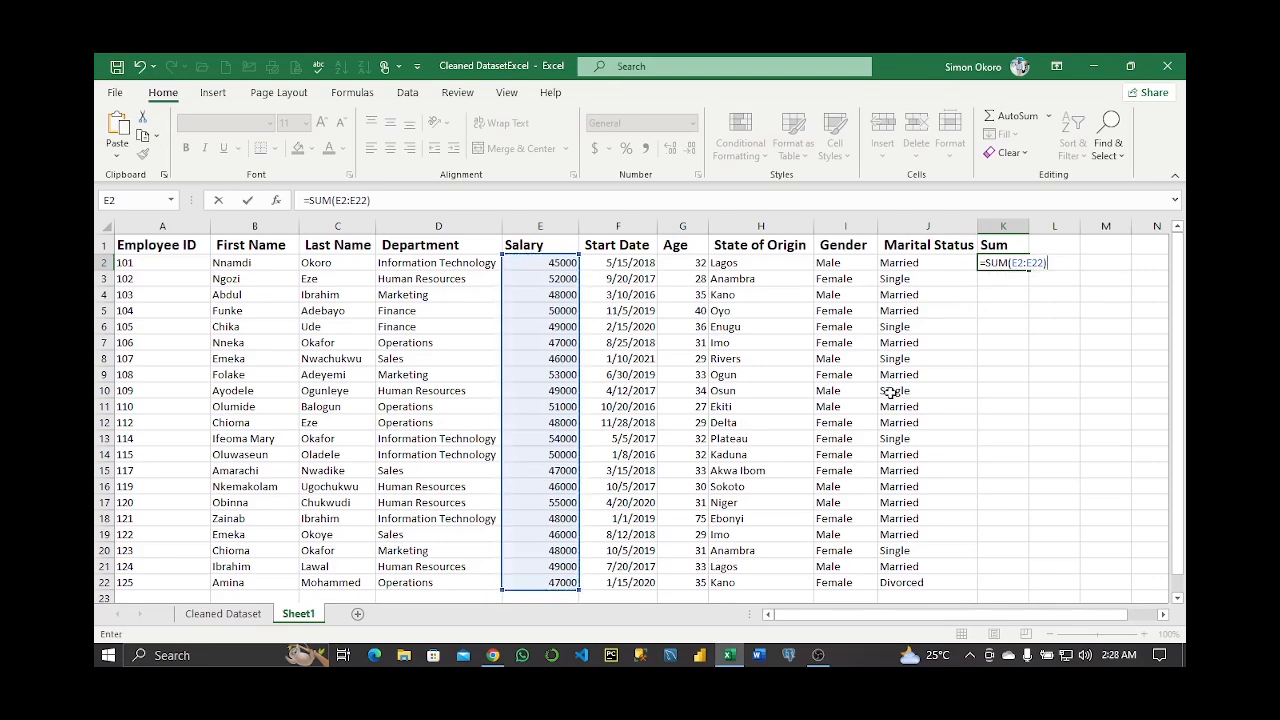
key(Return)
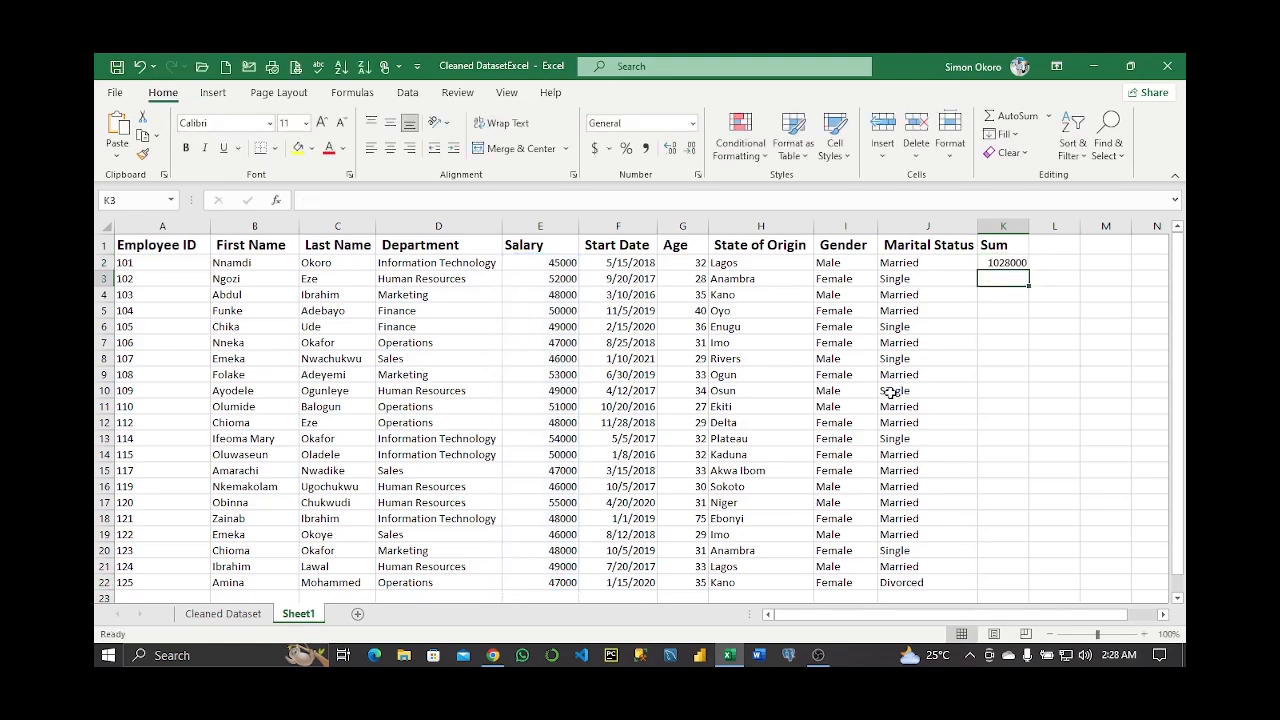
click(1012, 268)
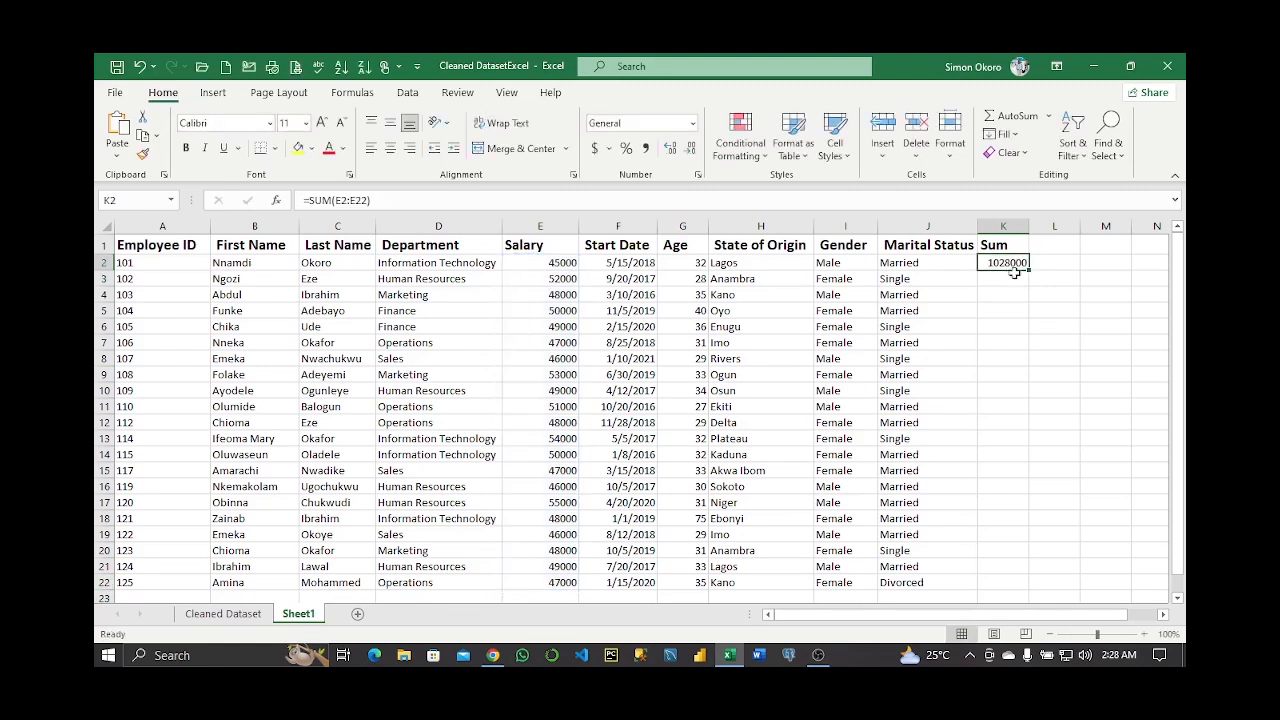
key(ctrl+shift+1)
click(1008, 296)
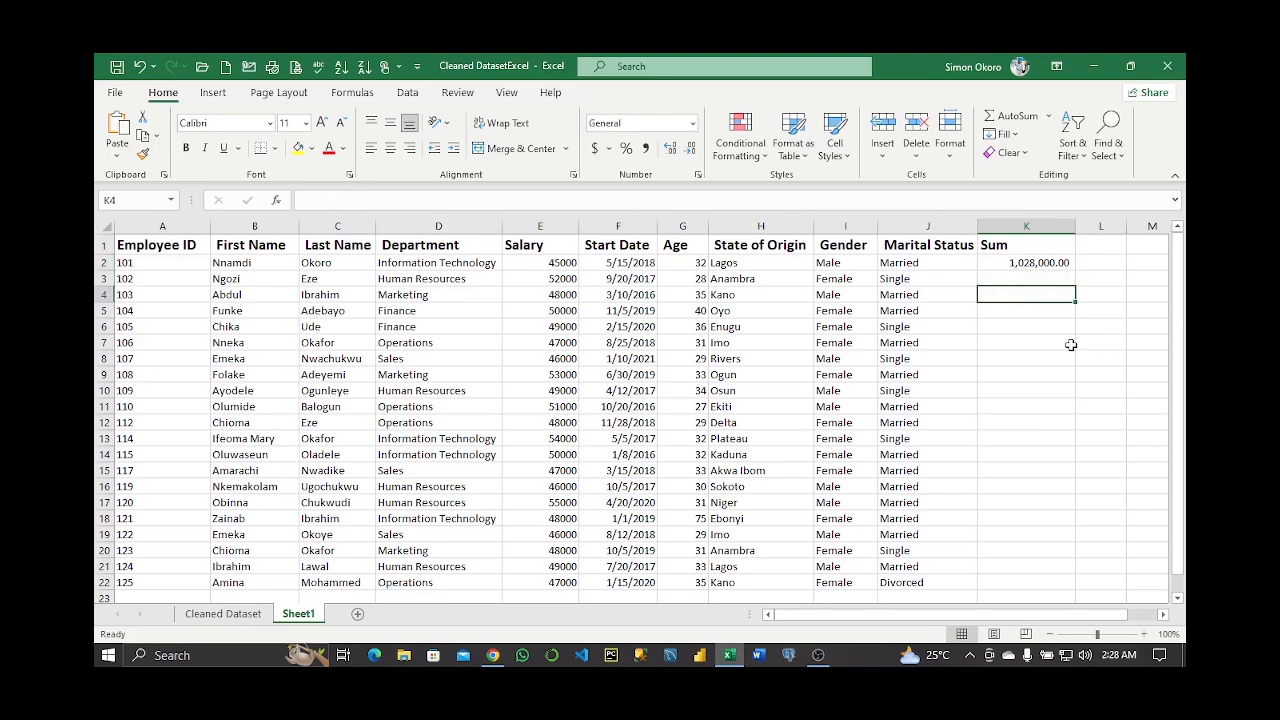
text(=su)
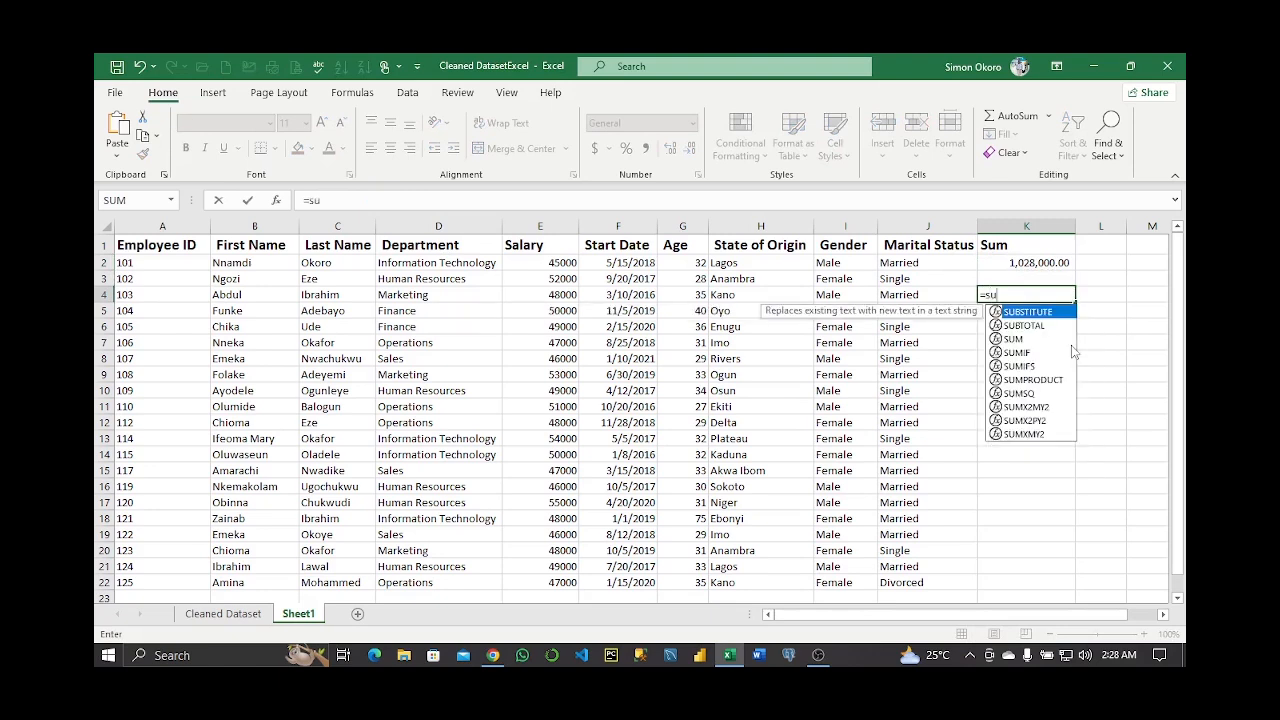
text(m)
Complete =SUM(E2:E22) in K4 and format it to show 1,028,000.00
key(Tab)
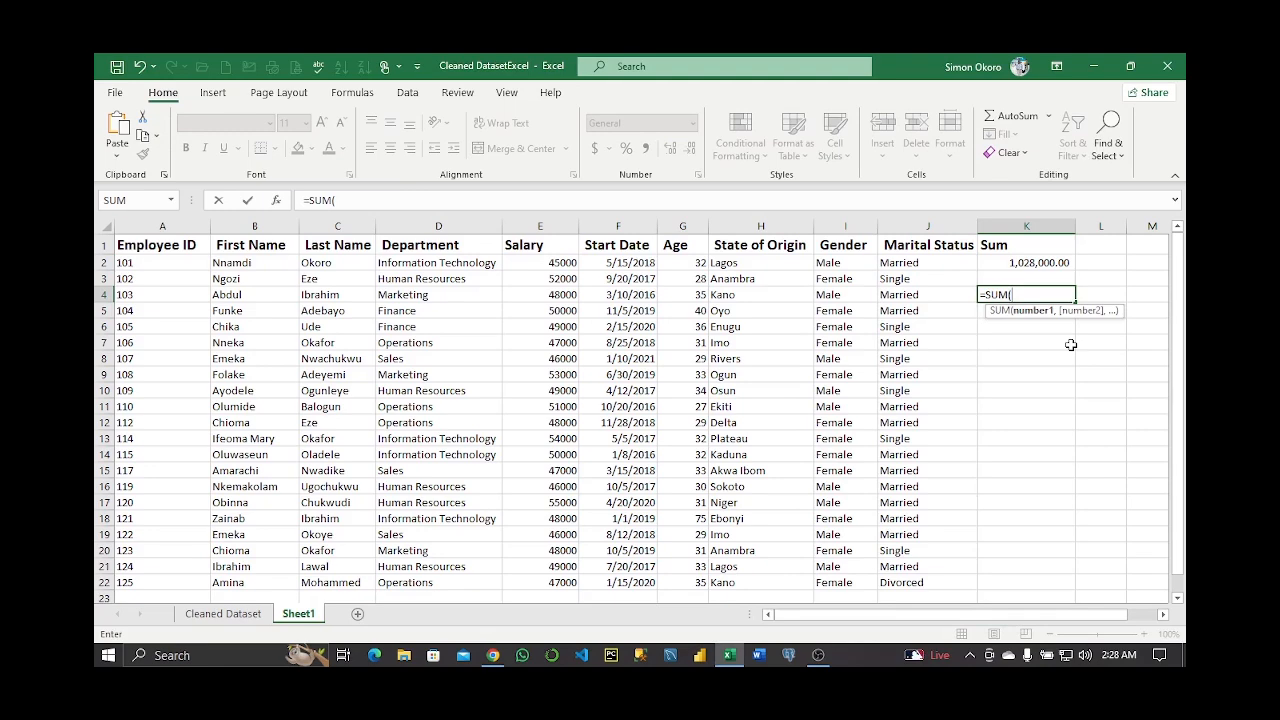
text(E2)
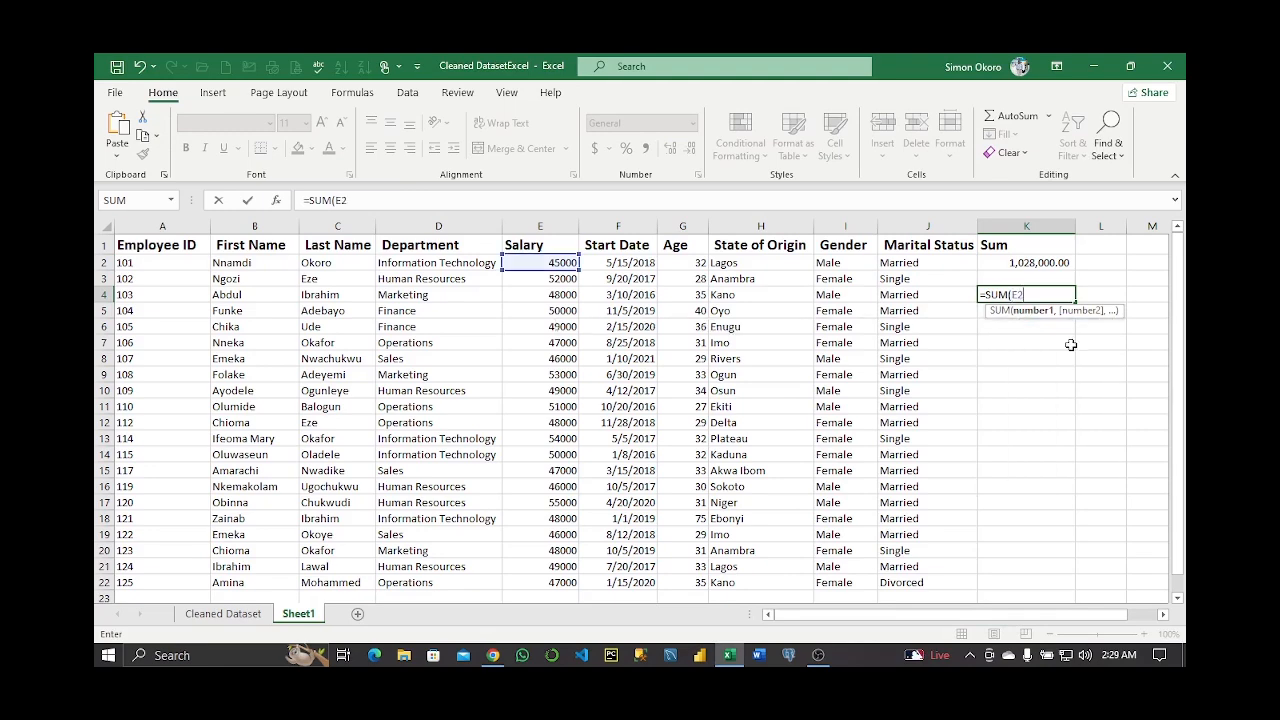
text(:E22)
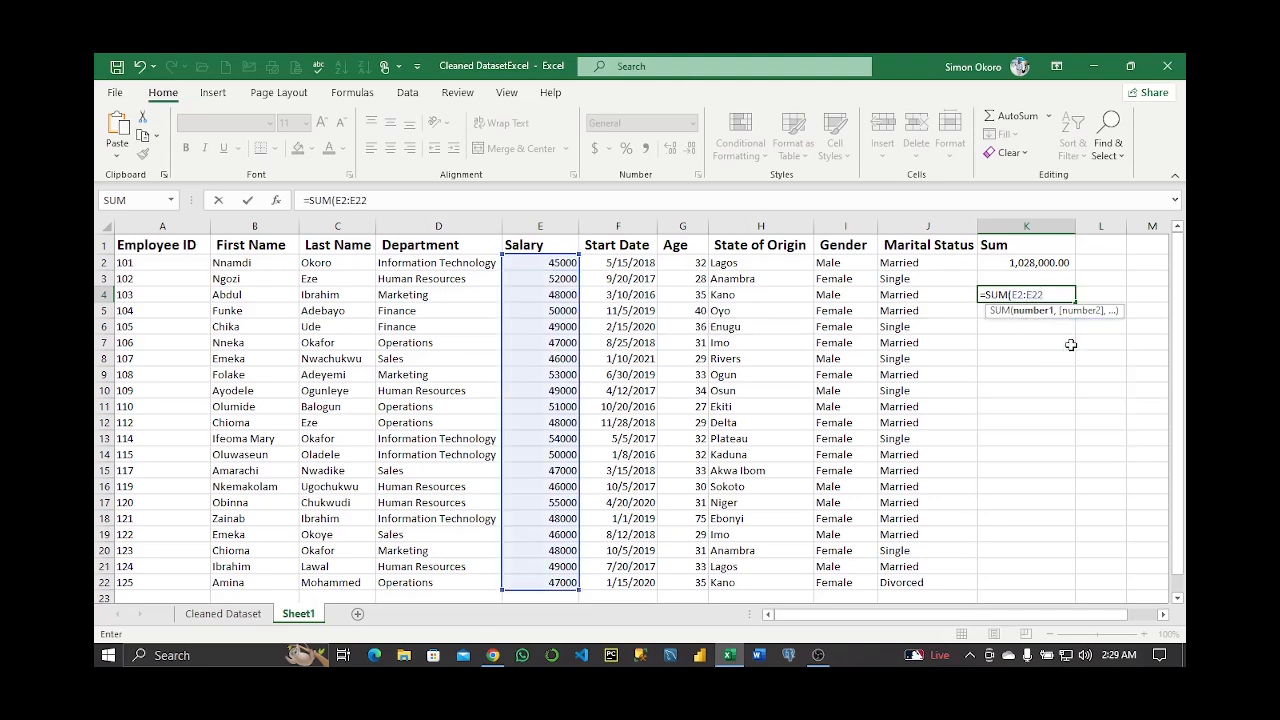
text())
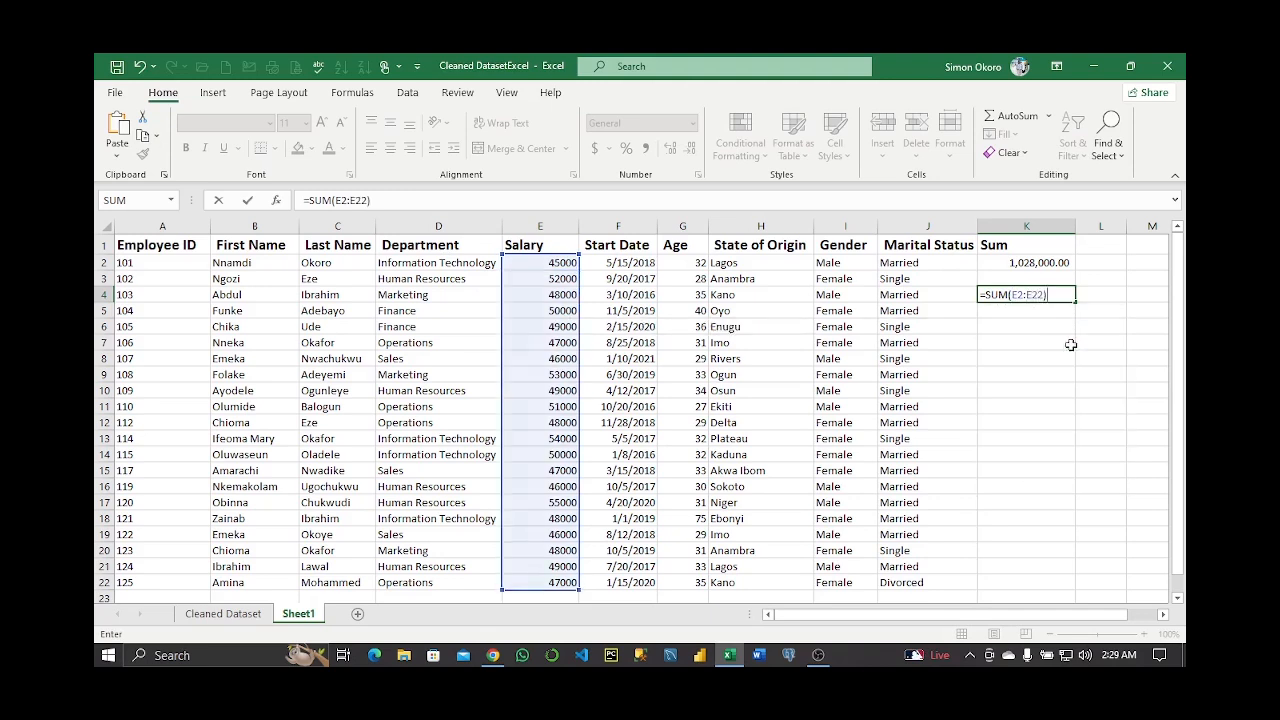
key(Return)
key(Up)
click(645, 148)
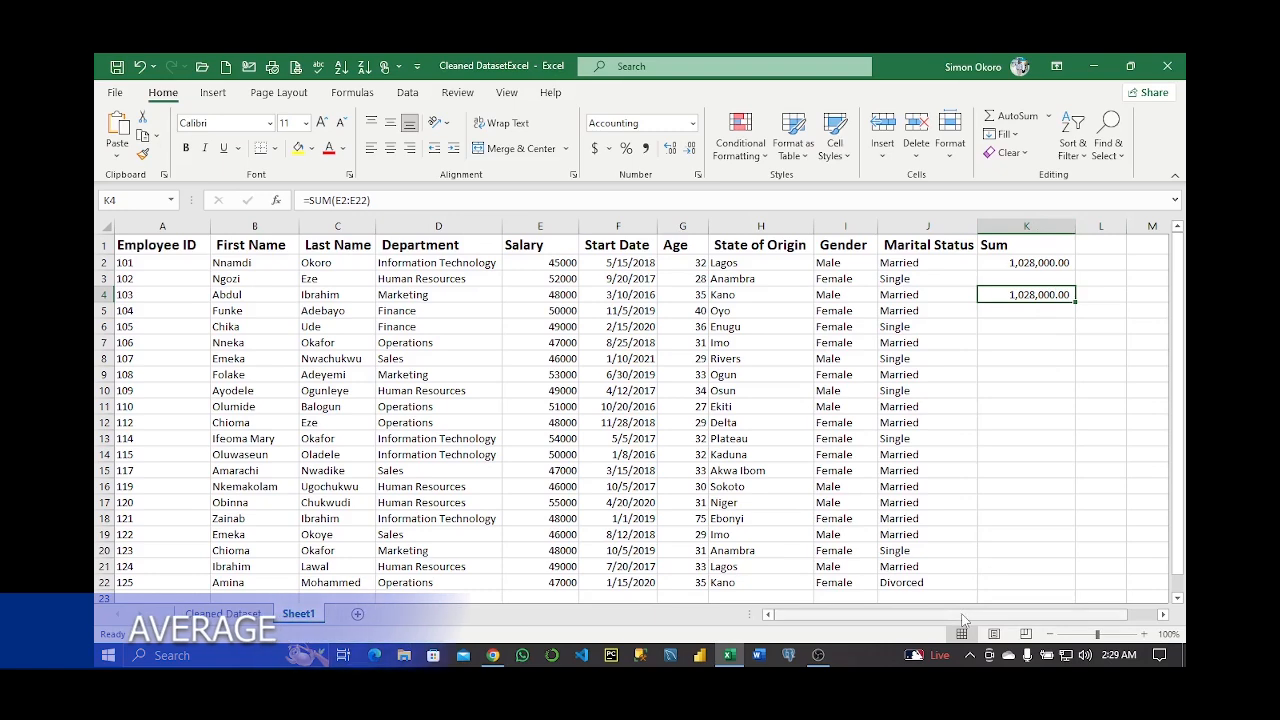
scroll(1030, 240, right, 1)
Add the heading 'Average' in L1 and widen column L to fit it
click(1009, 243)
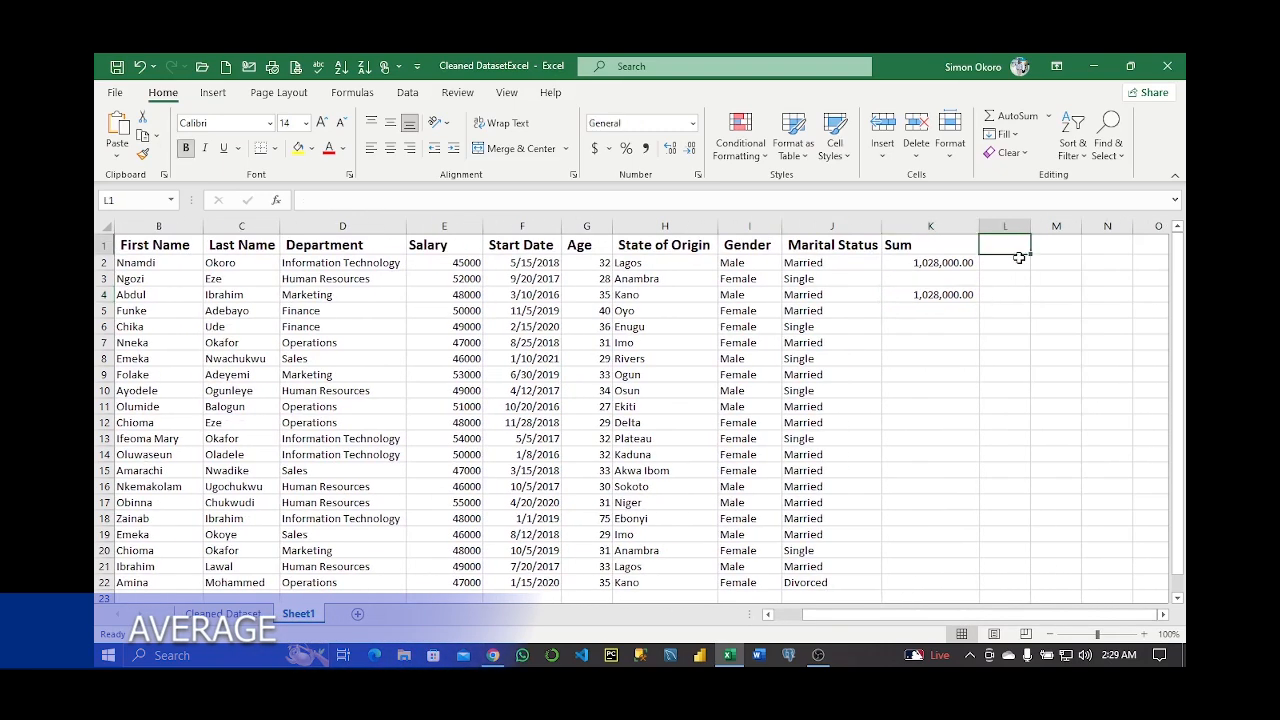
text(Average)
key(Return)
drag(1031, 226, 1064, 226)
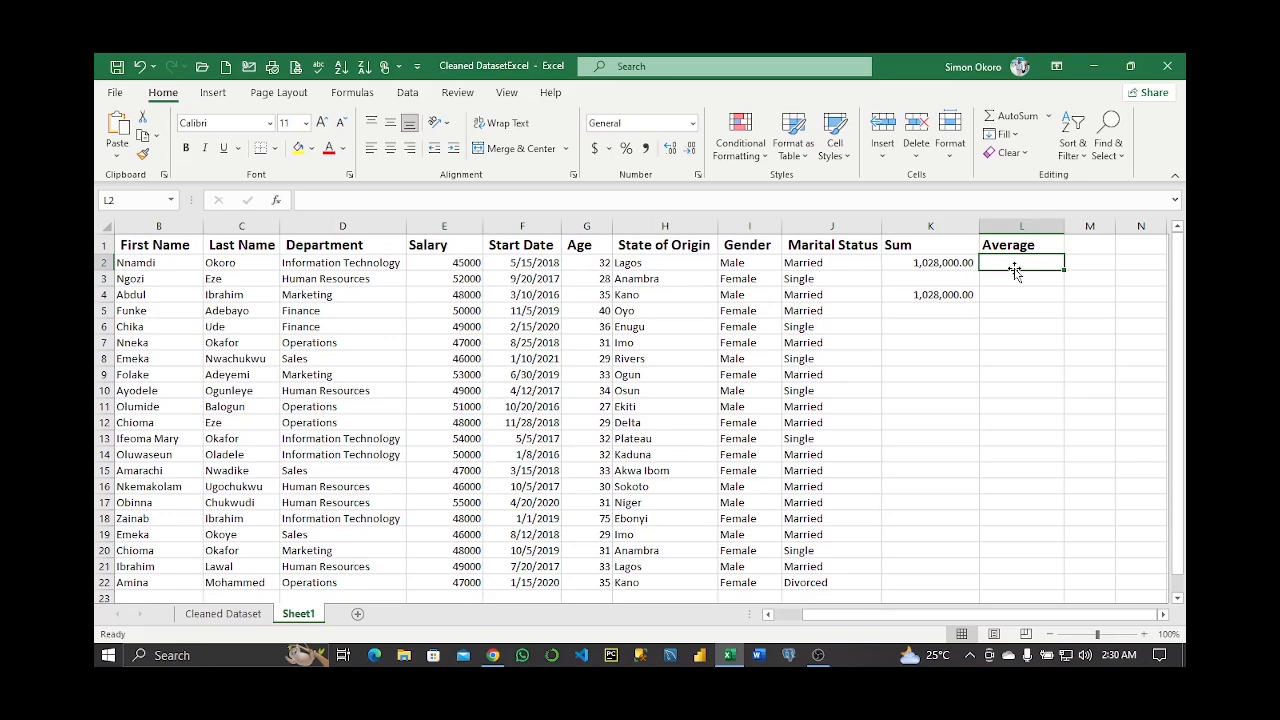
Enter =AVERAGE(E2:E22) in L2 to get the mean salary, 48,952.38
text(=)
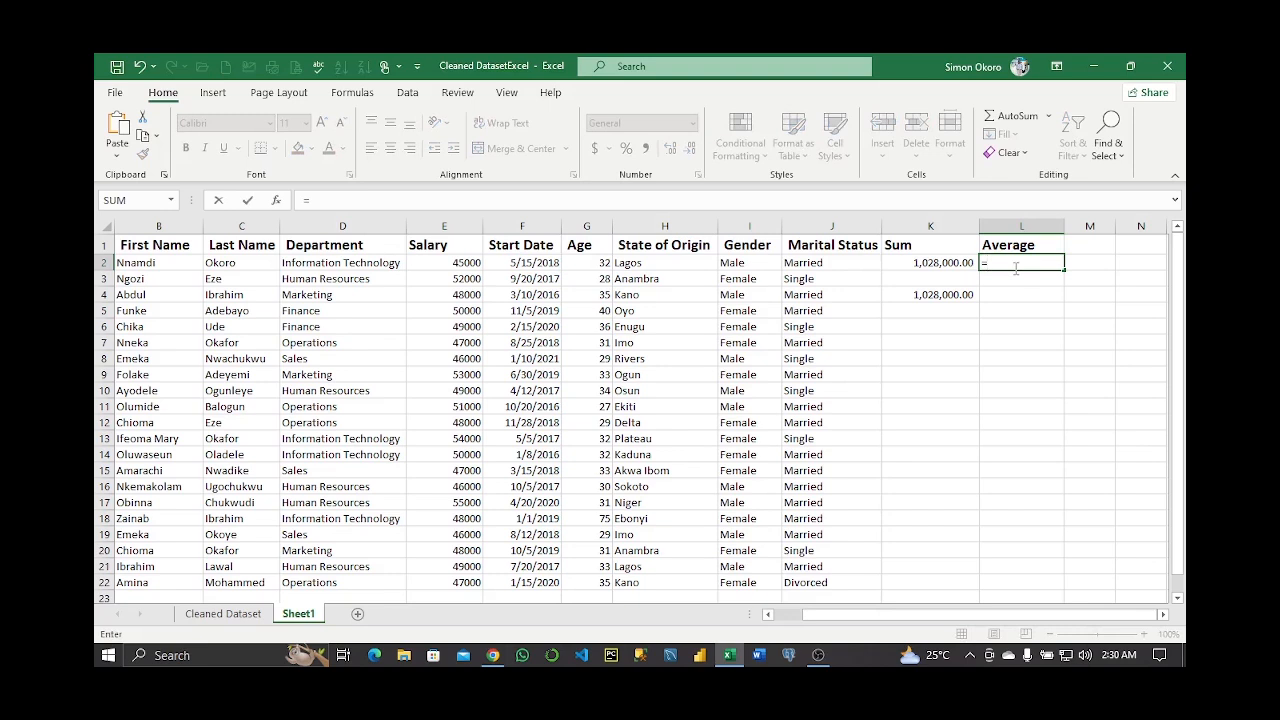
text(Ava)
key(BackSpace)
text(ERAGE()
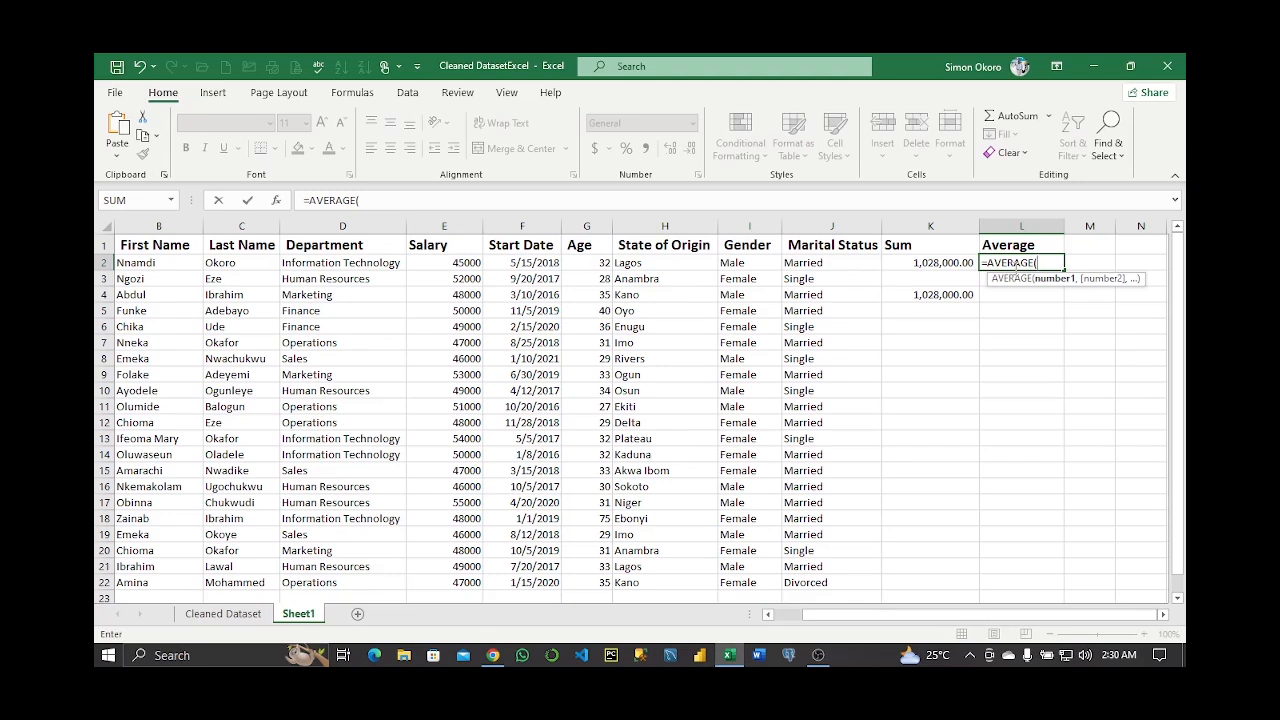
drag(445, 262, 466, 580)
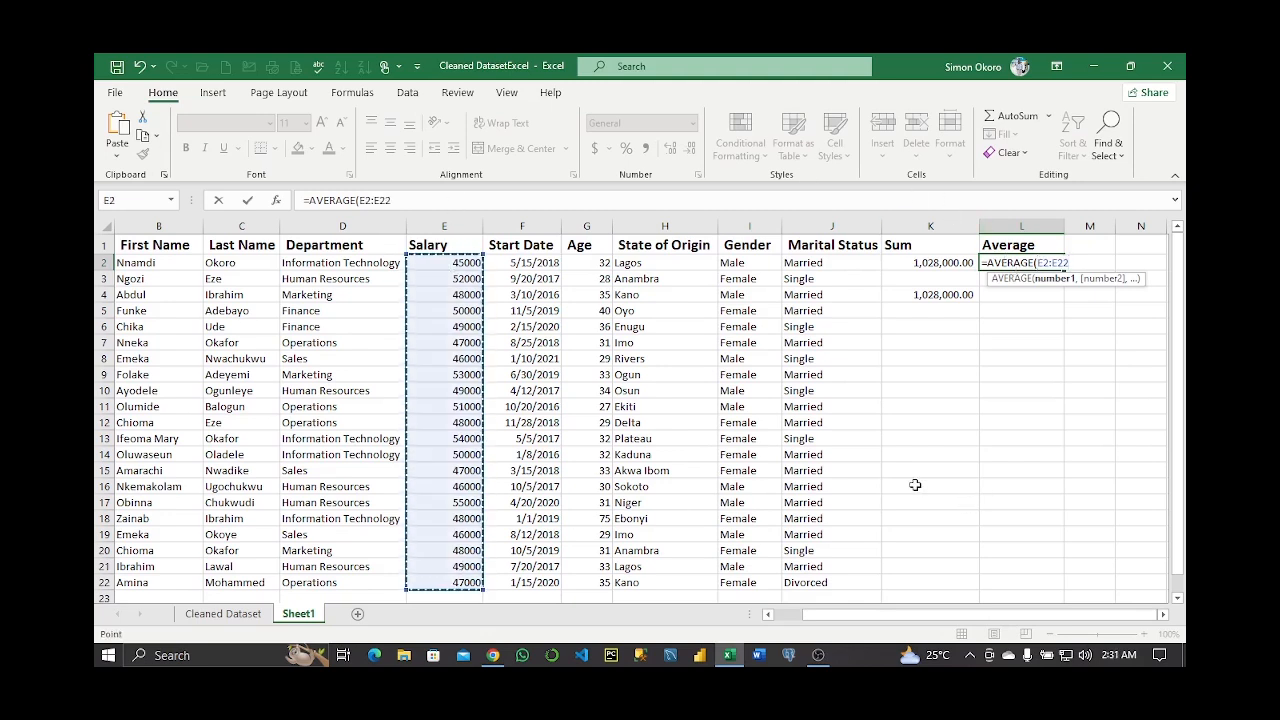
text())
key(Return)
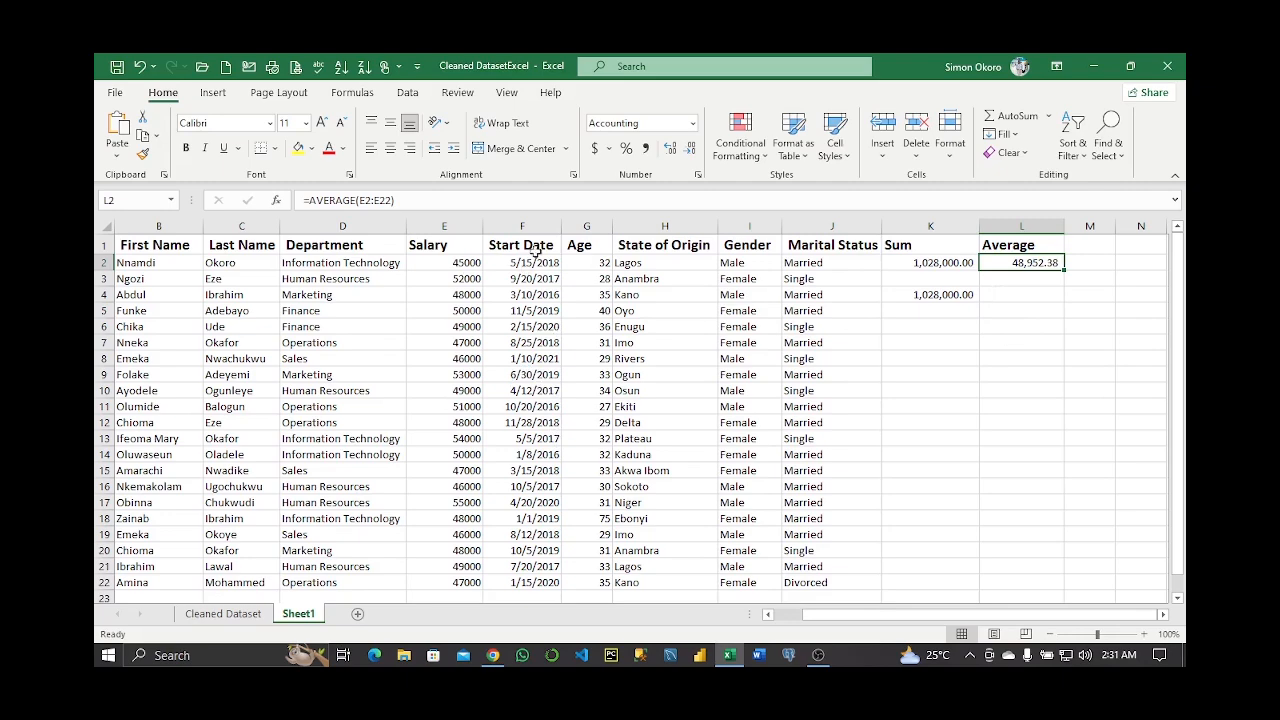
click(926, 330)
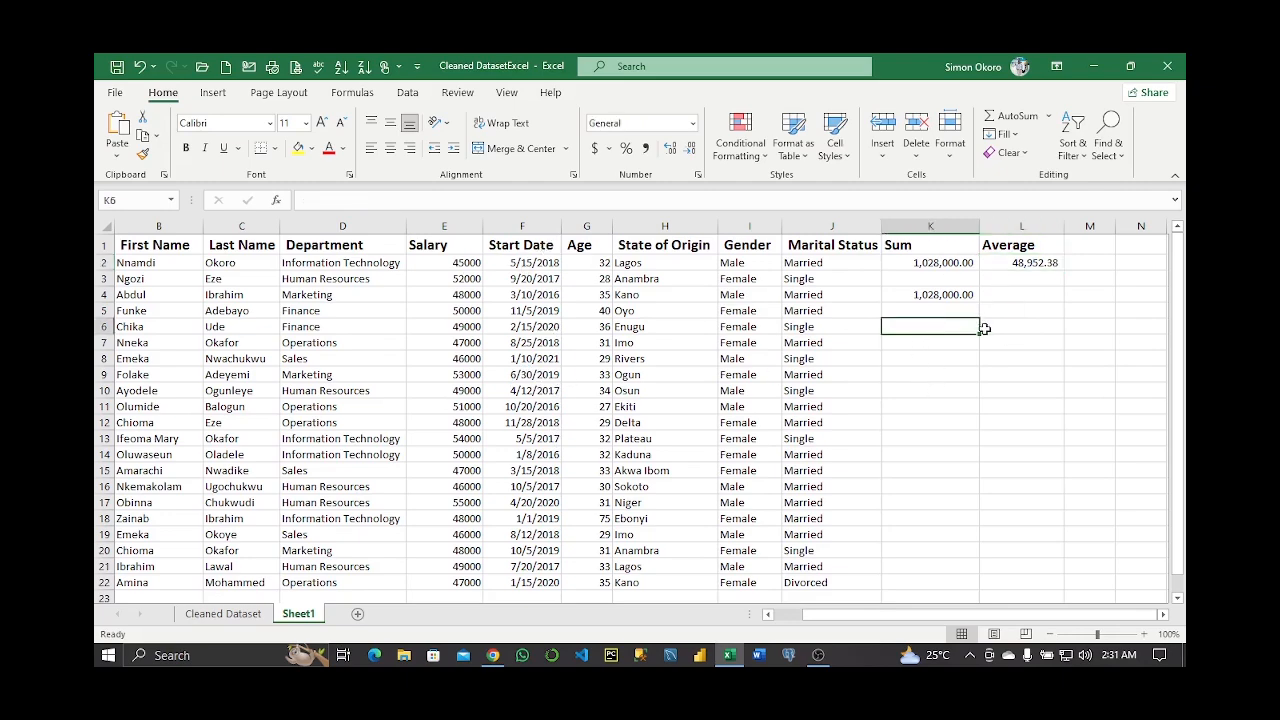
Average the start dates F2:F22 in L4, giving 7/10/2018
click(1020, 296)
text(=av)
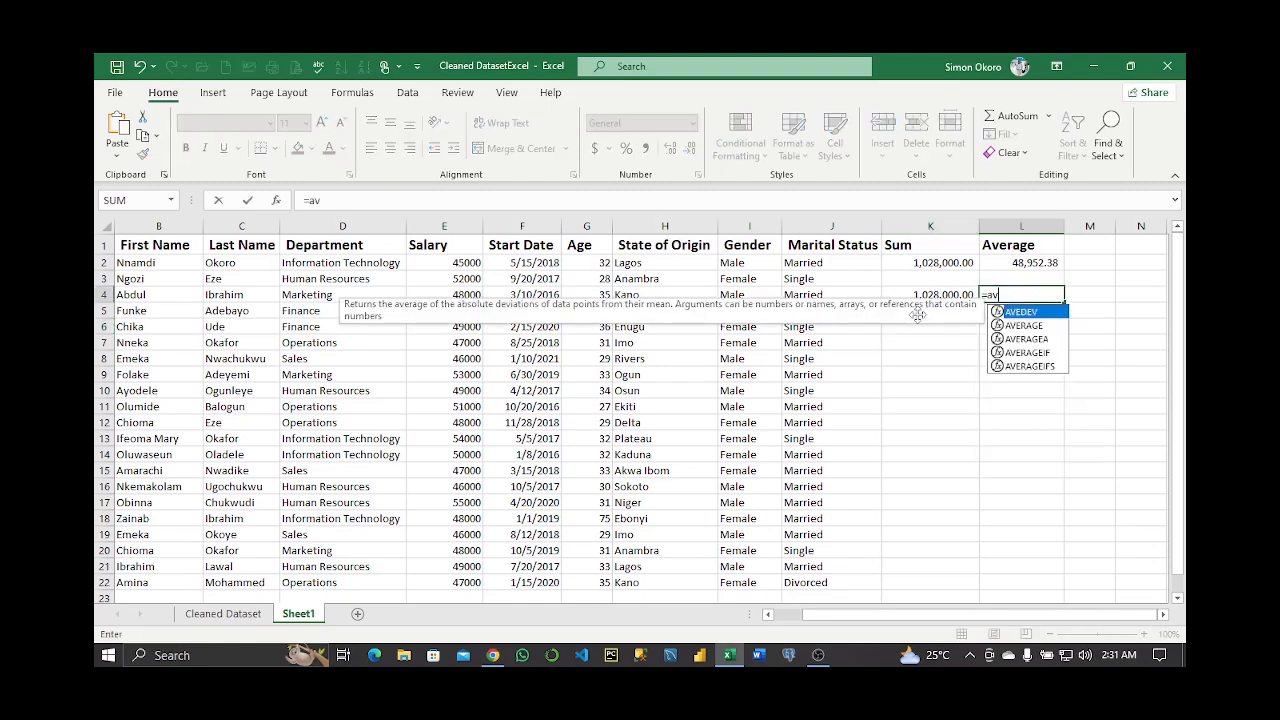
text(er)
key(Tab)
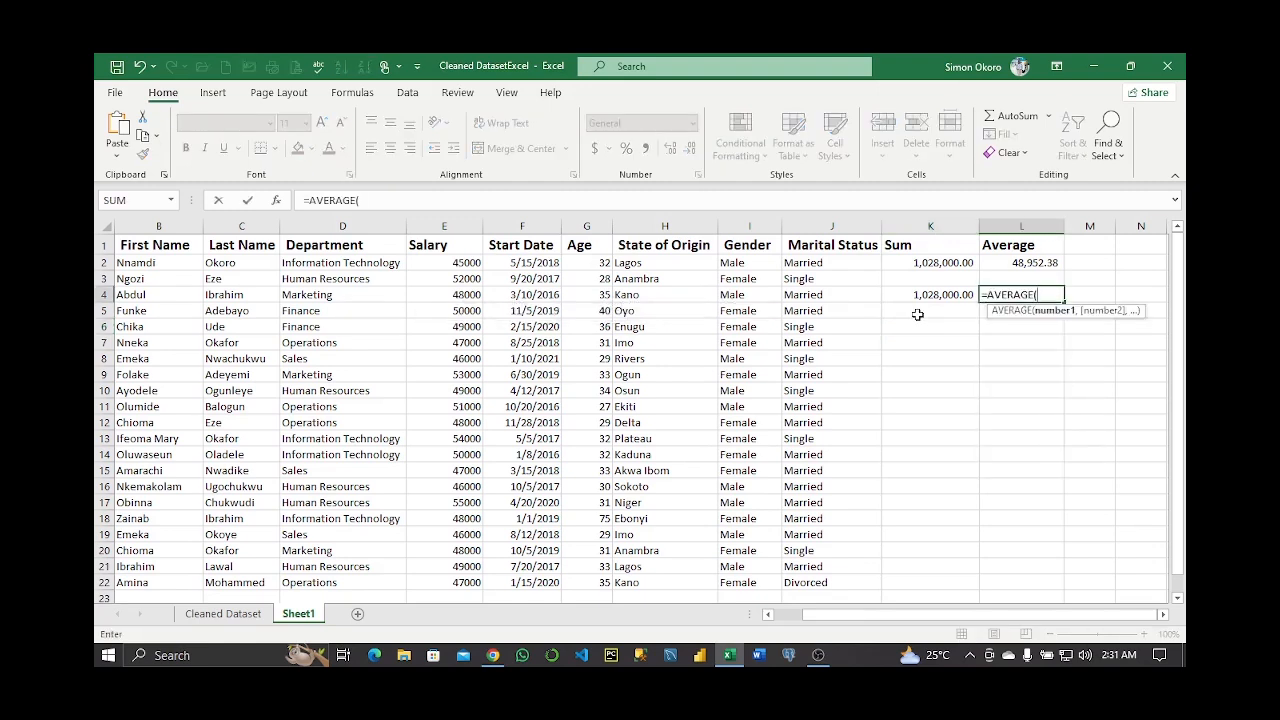
drag(530, 264, 530, 583)
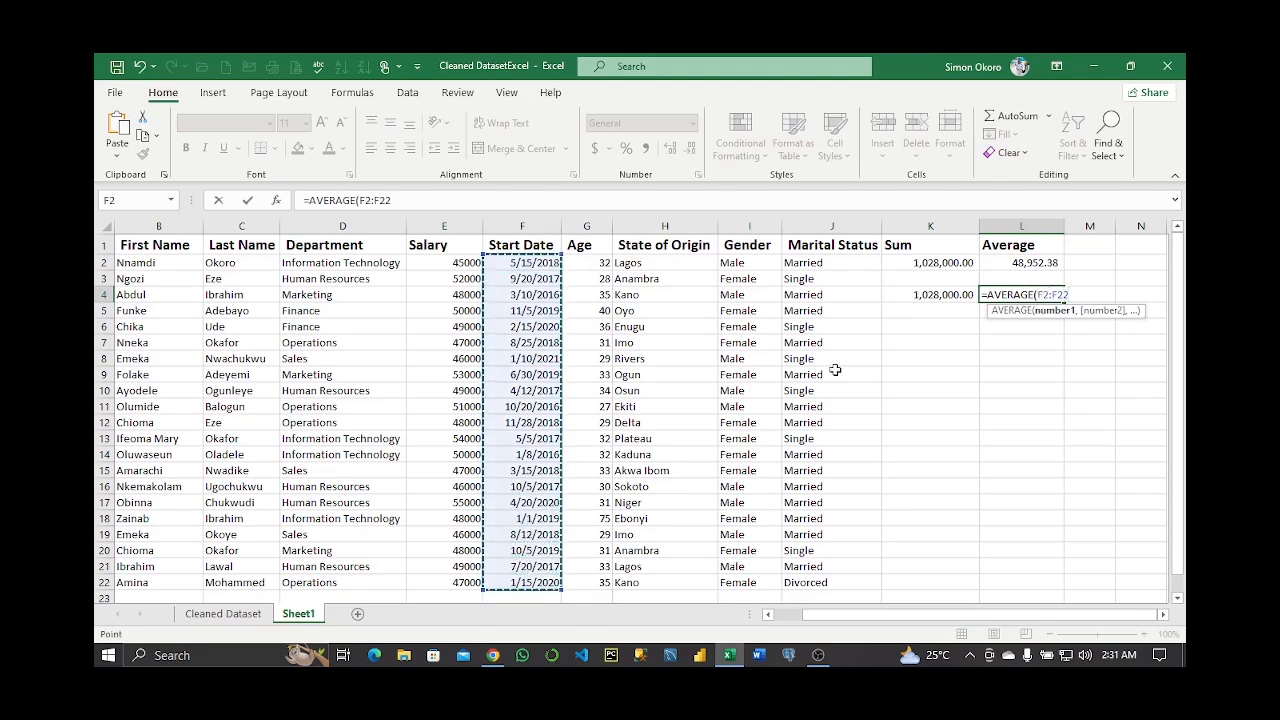
text())
key(Return)
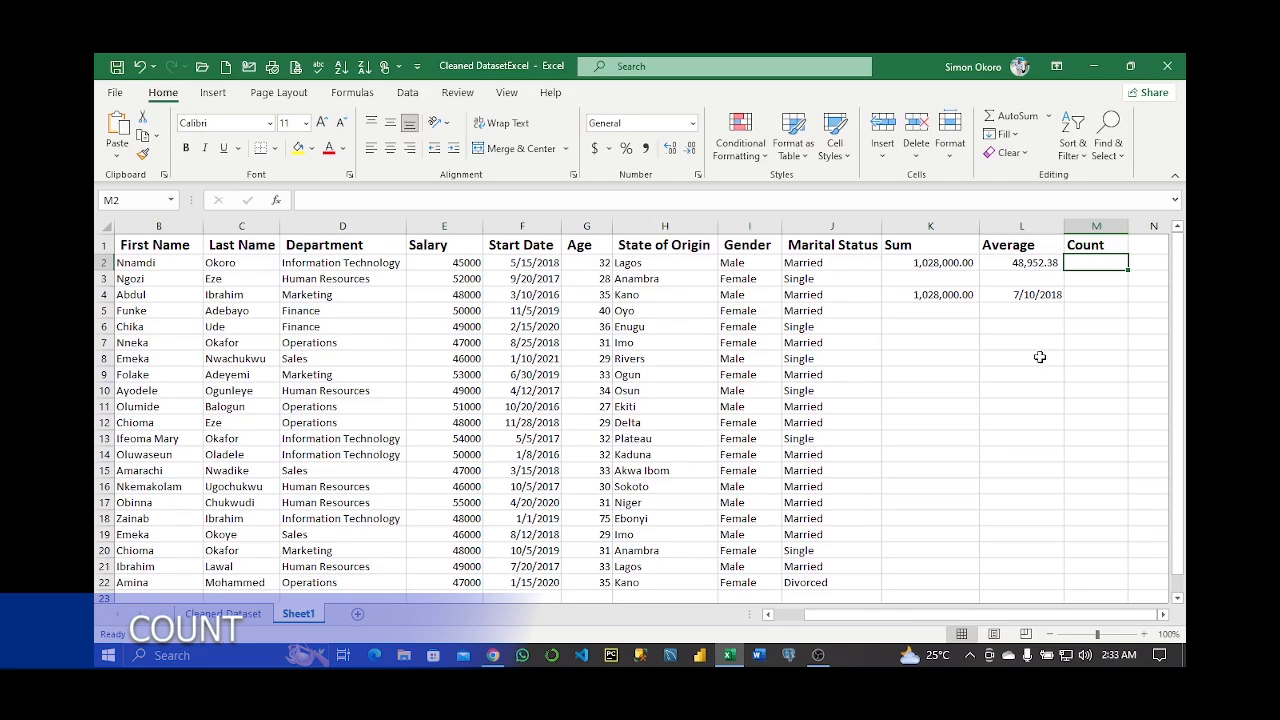
Undo the accidental move of the 46000 salary from E8 into E10
click(460, 358)
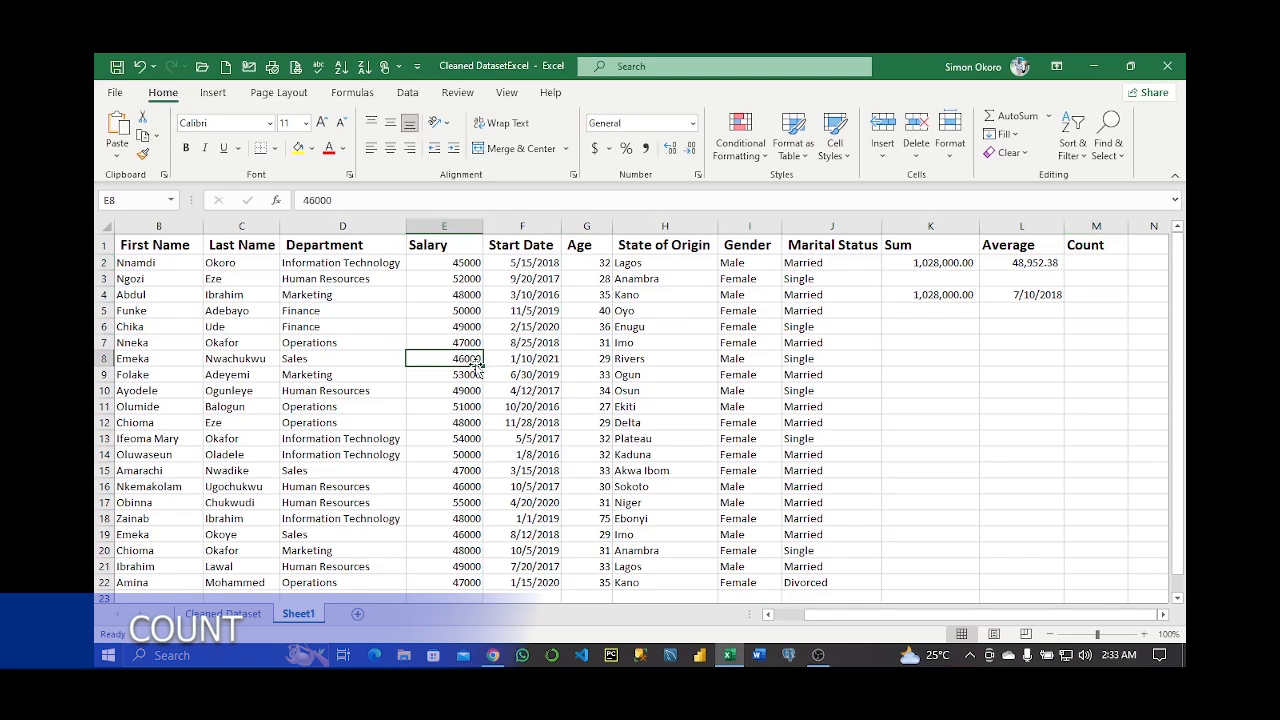
drag(476, 366, 473, 393)
key(BackSpace)
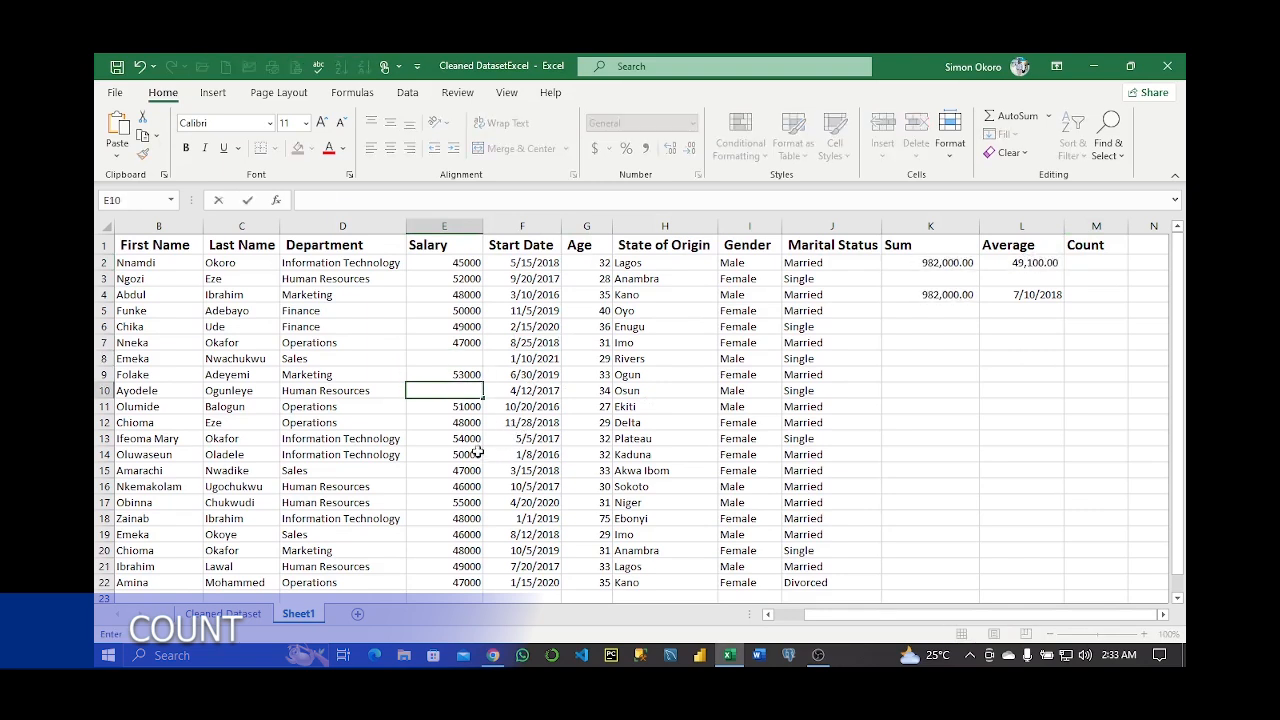
key(Escape)
key(ctrl+z)
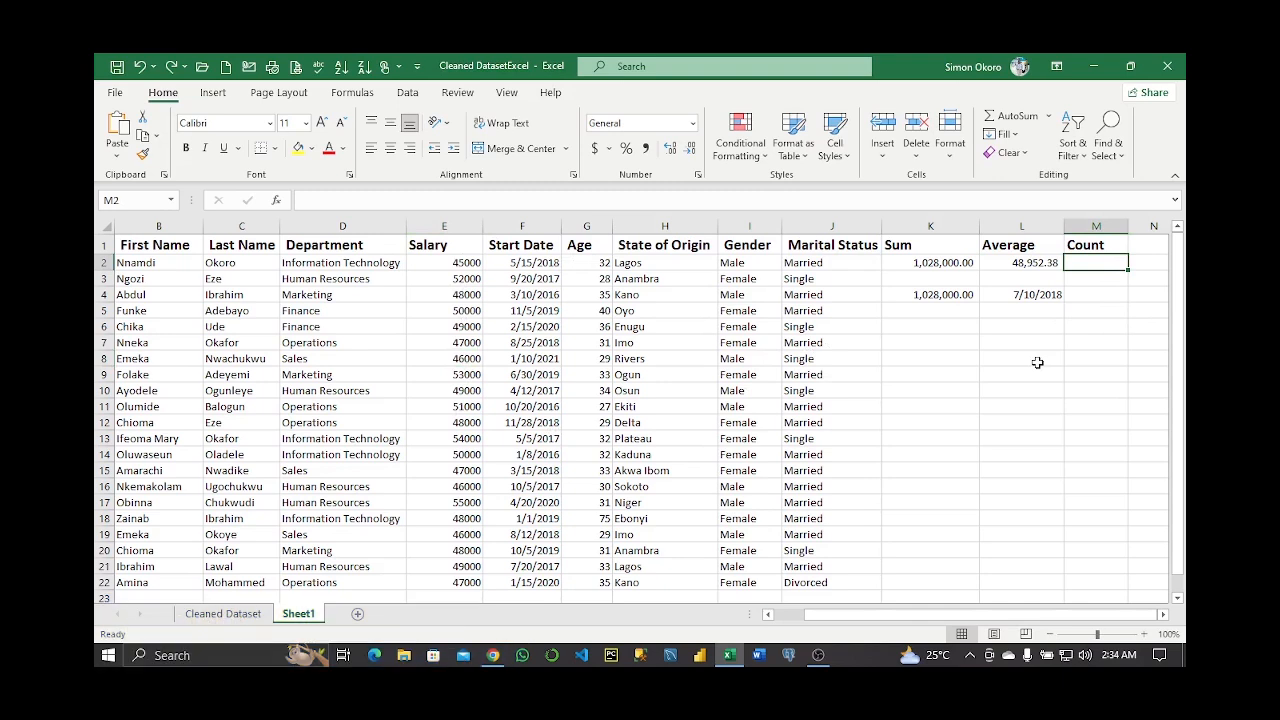
Enter =COUNT(E2:E22) in M2 to count the 21 salary entries
text(=cou)
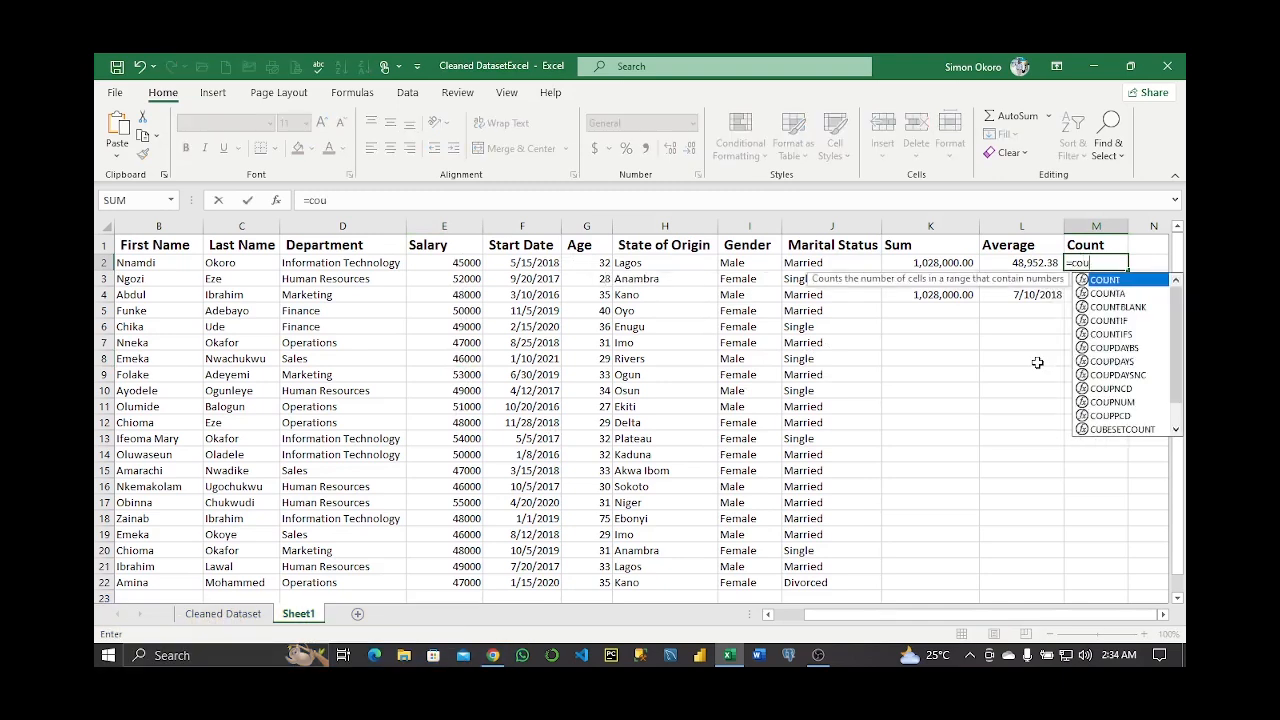
key(Tab)
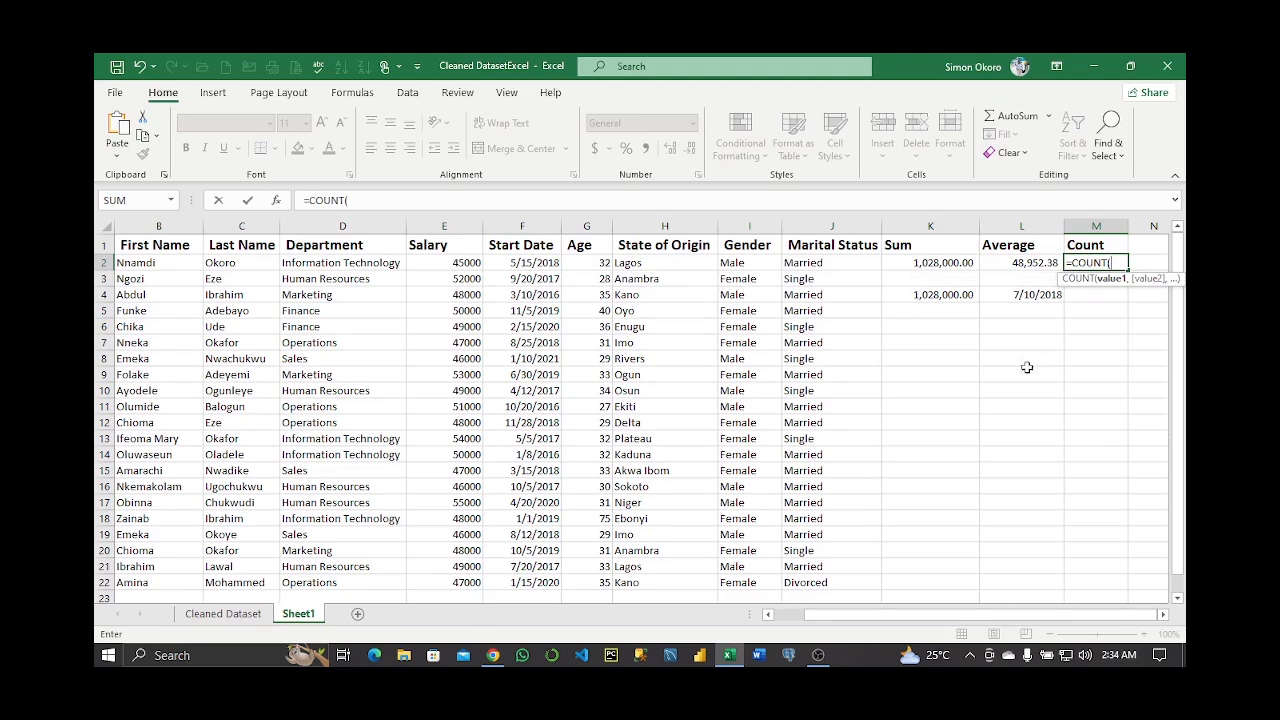
click(451, 263)
key(ctrl+shift+Down)
key(Return)
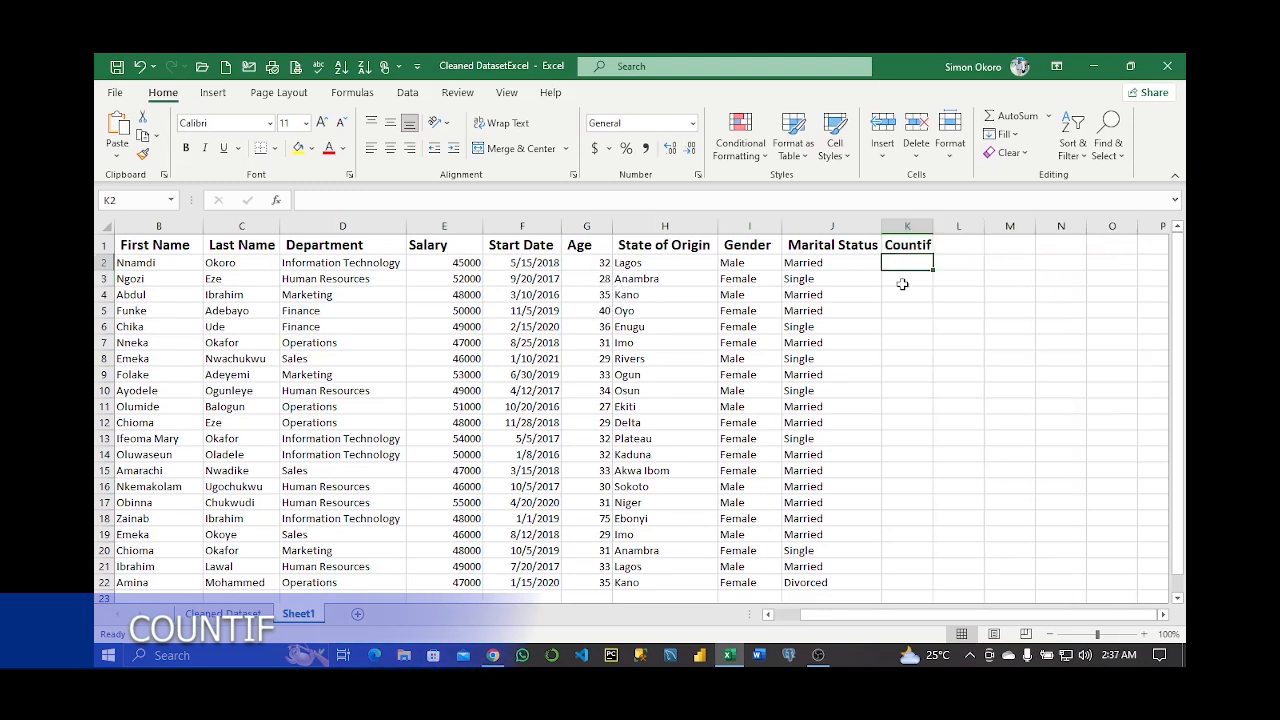
Count salaries of at least 45000 with =COUNTIF(E2:E22, ">=45000"), giving 21
text(=cou)
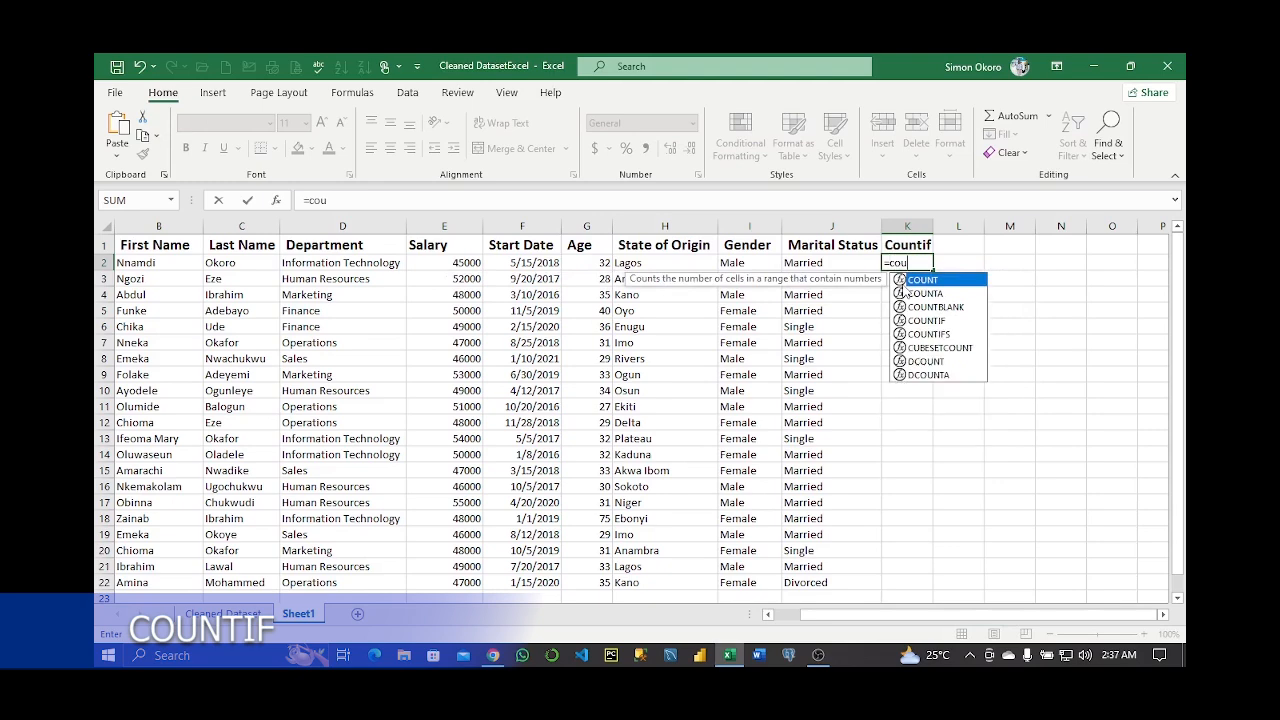
key(Down)
key(Down)
key(Down)
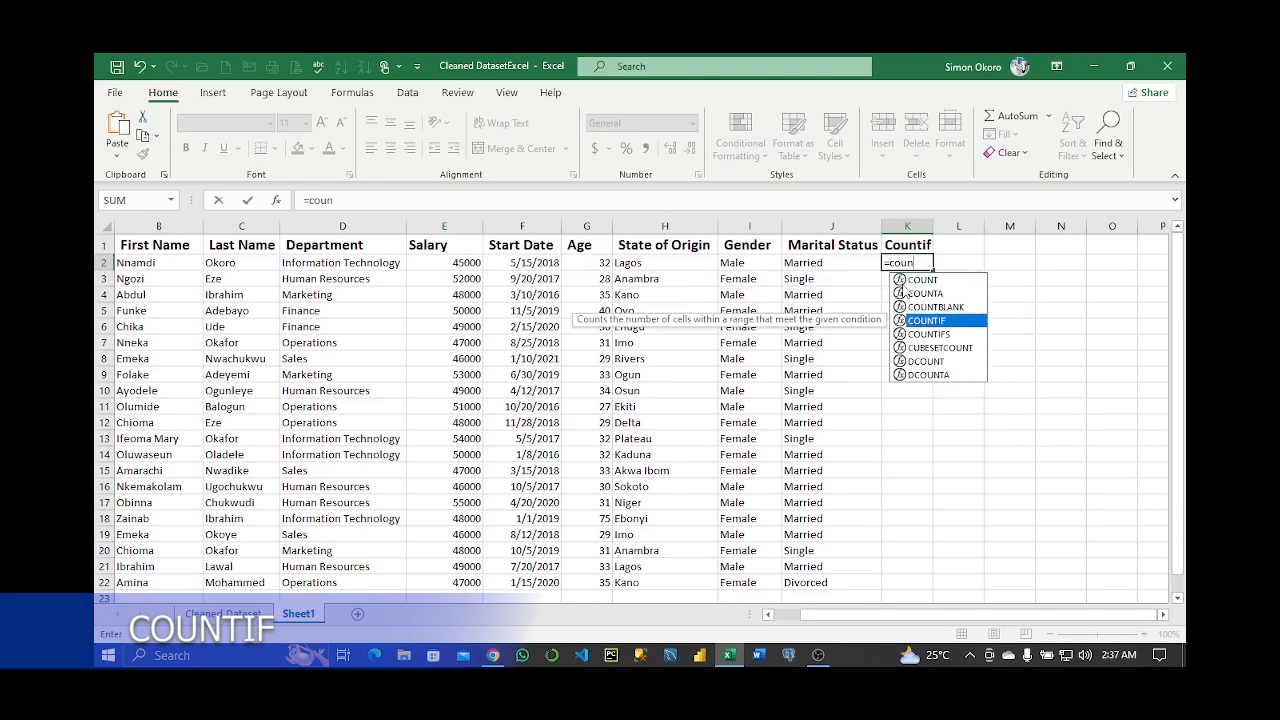
text(n)
key(Tab)
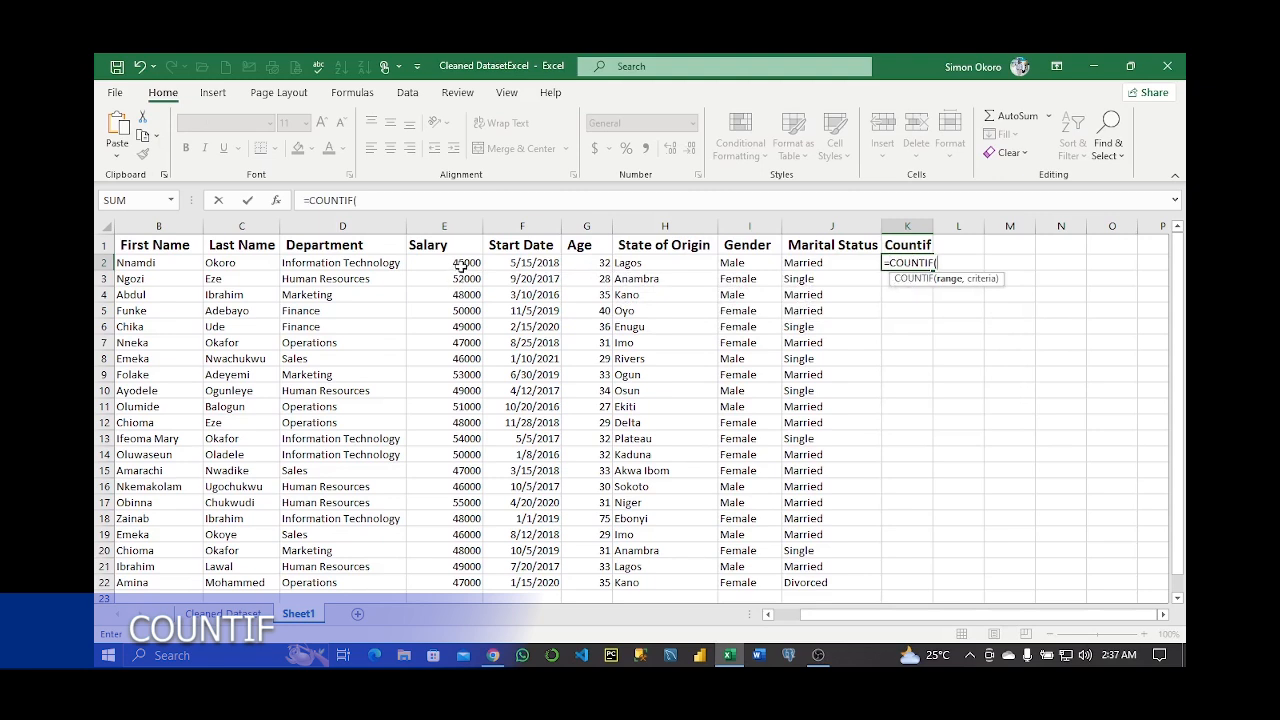
drag(466, 263, 468, 584)
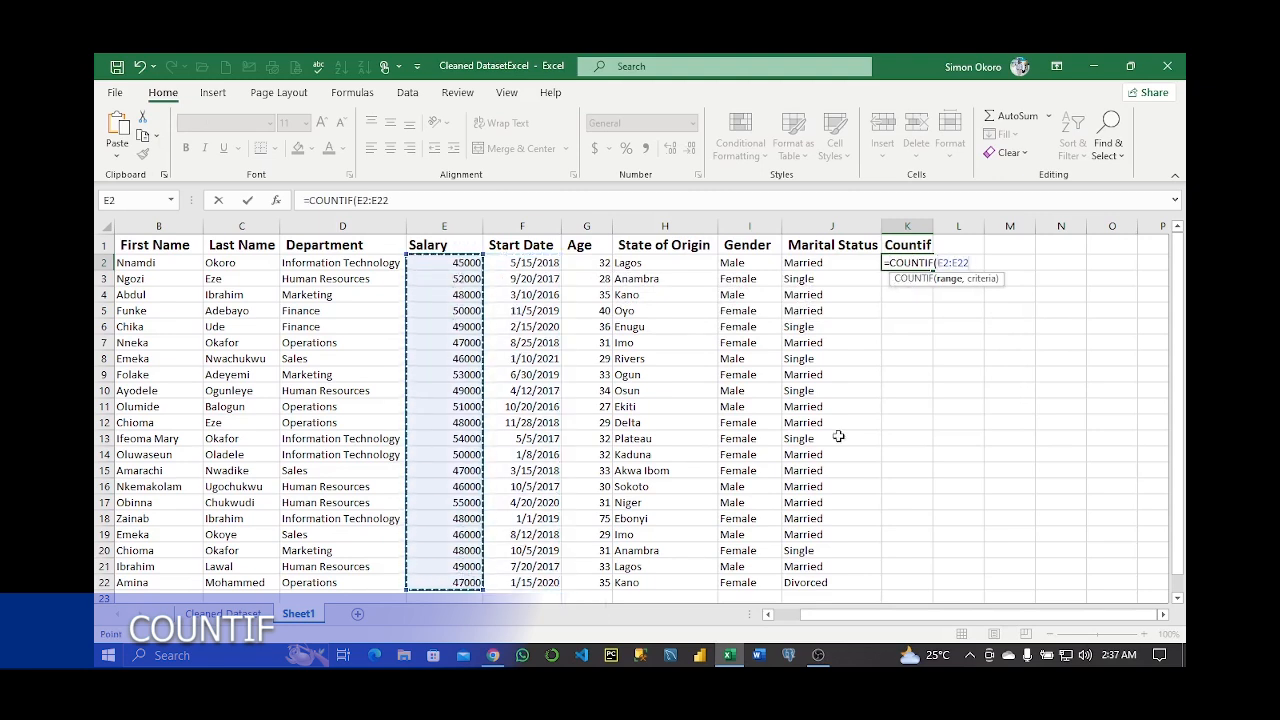
text(,)
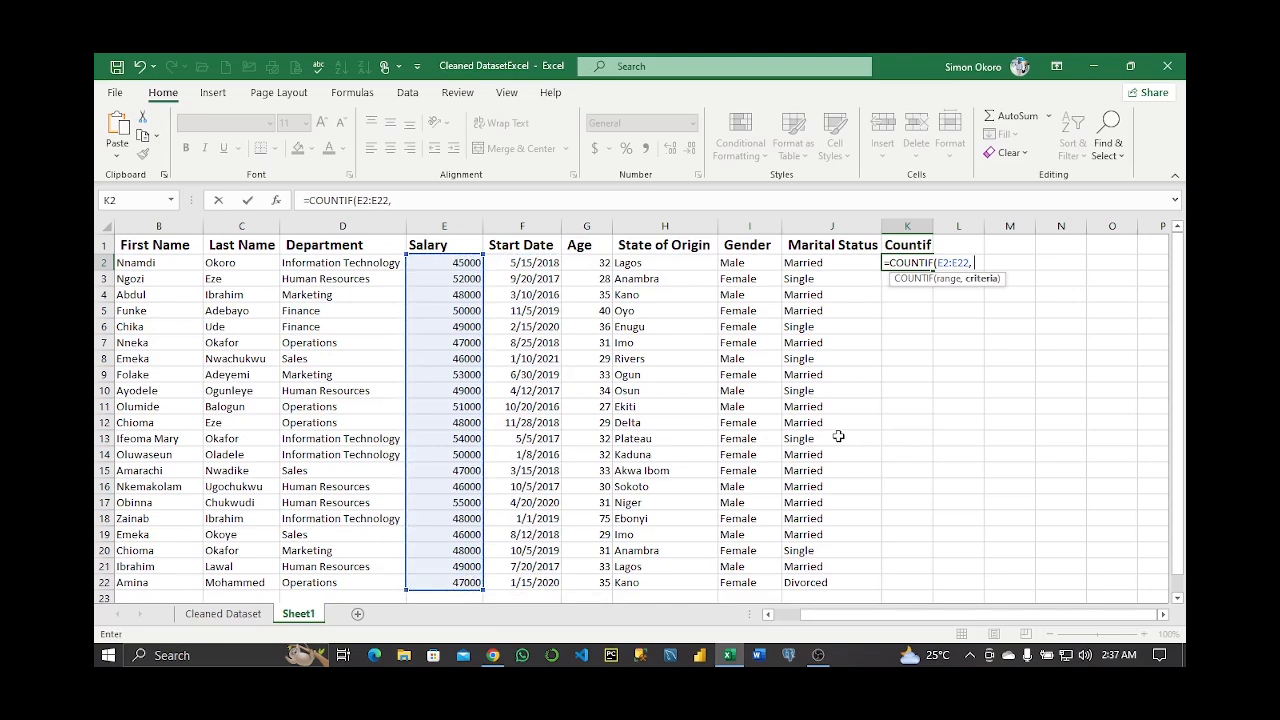
text( ">45000)
key(Return)
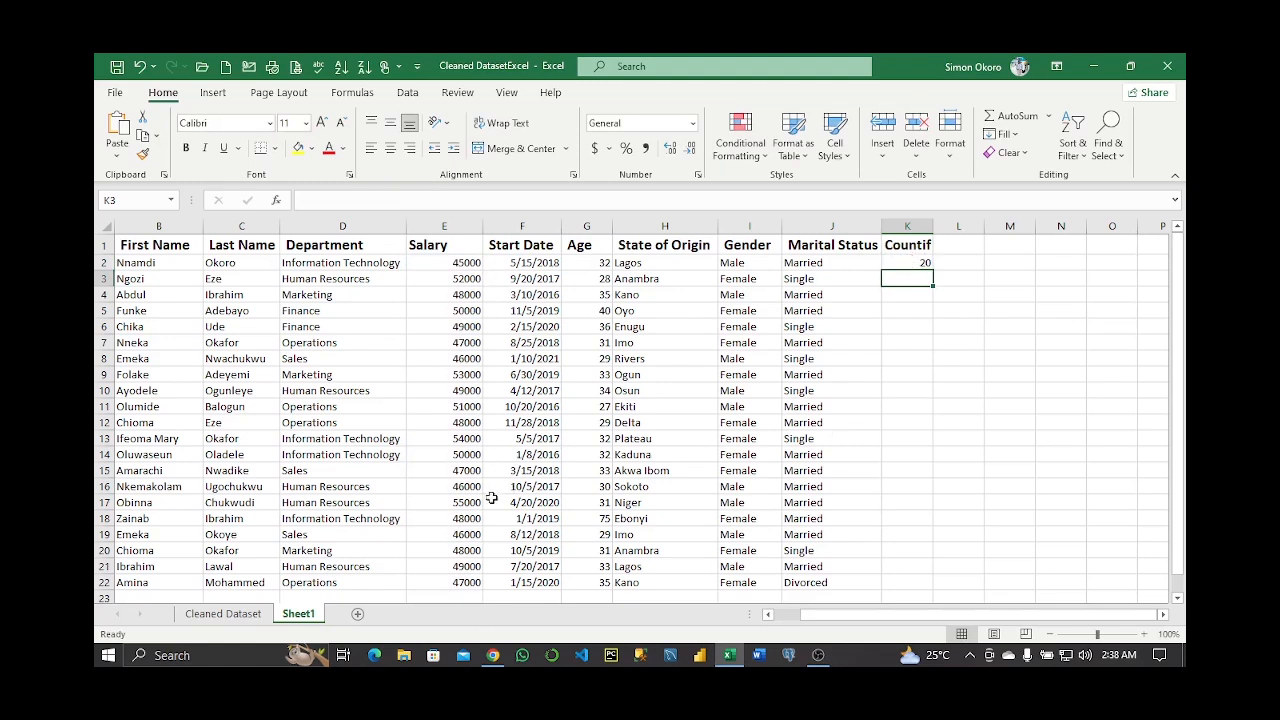
double_click(916, 262)
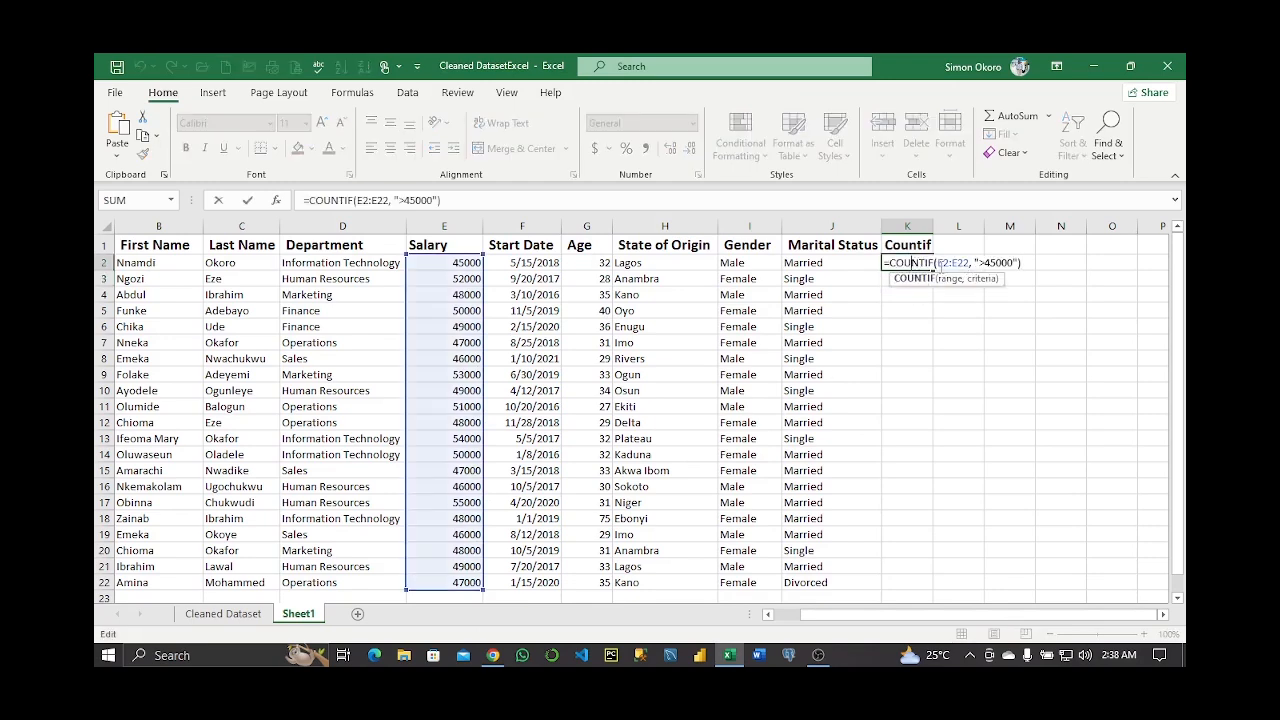
click(987, 262)
text(=)
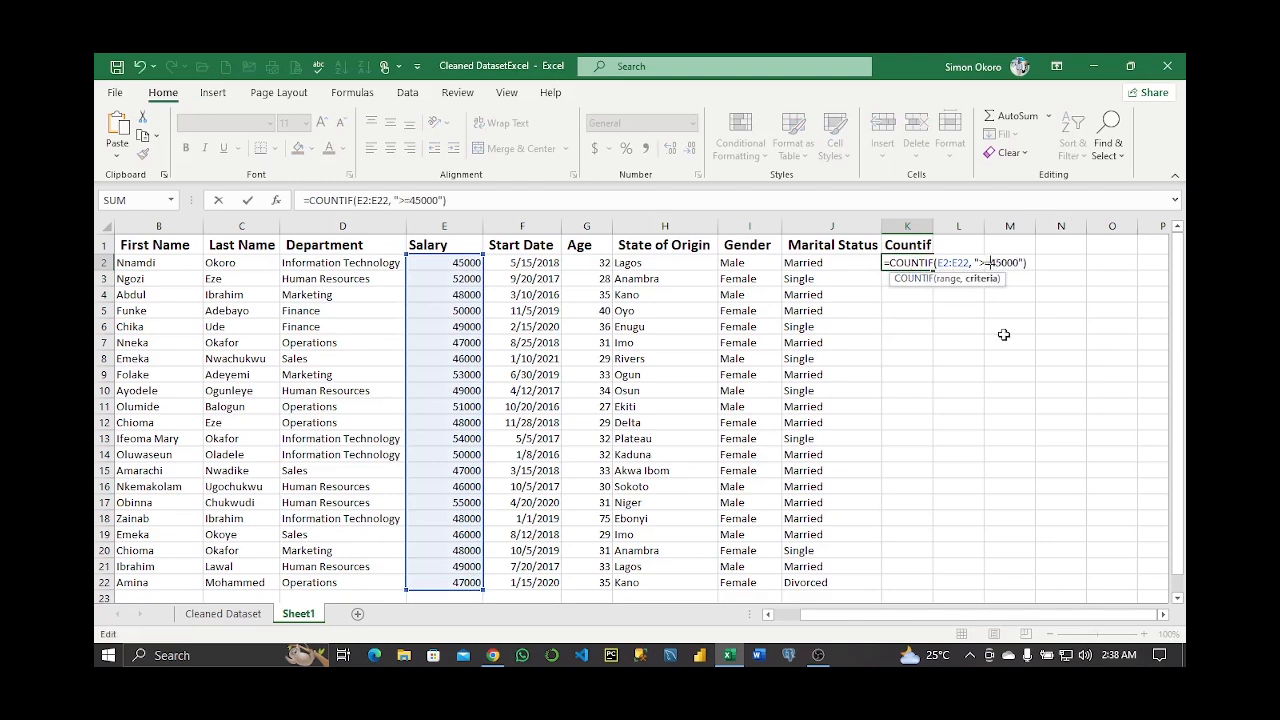
key(Return)
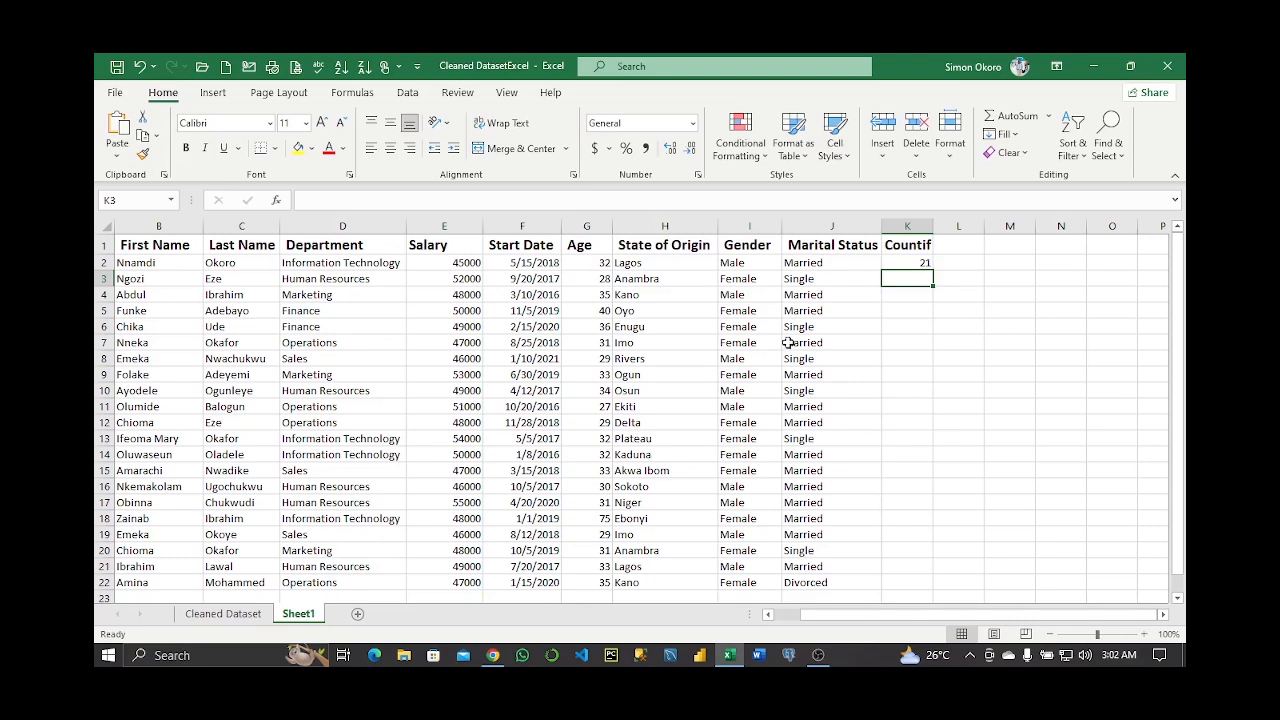
Add the heading 'if' in L1
click(958, 245)
text(if)
key(Return)
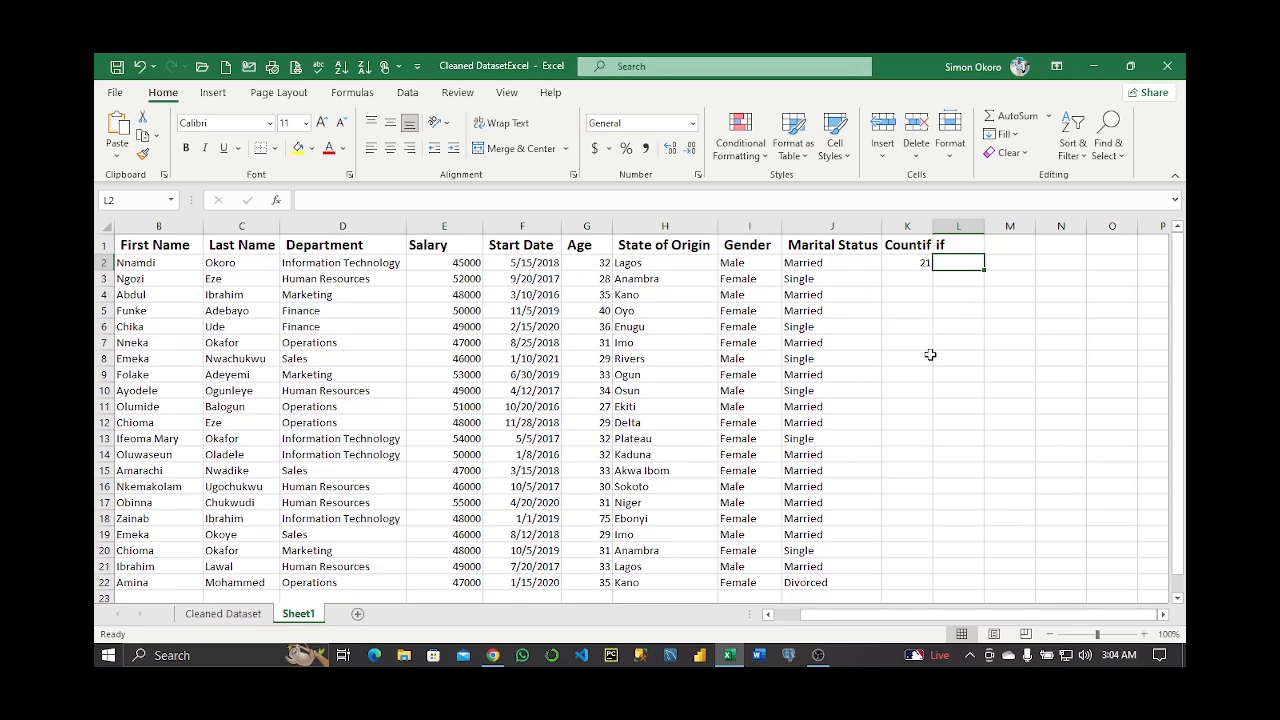
Enter =IF(E2:E22>45000, "Old Staff", "Young Staff") in L2
text(=IF()
drag(444, 262, 444, 582)
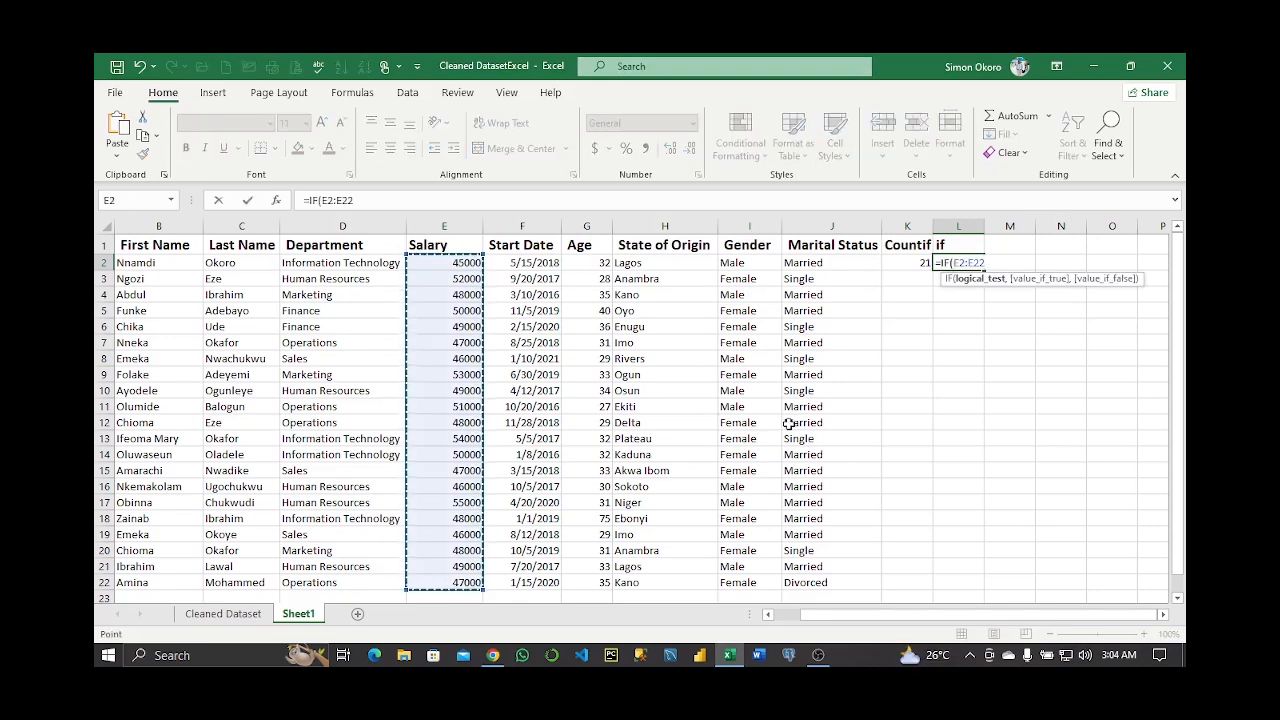
text(>45000,)
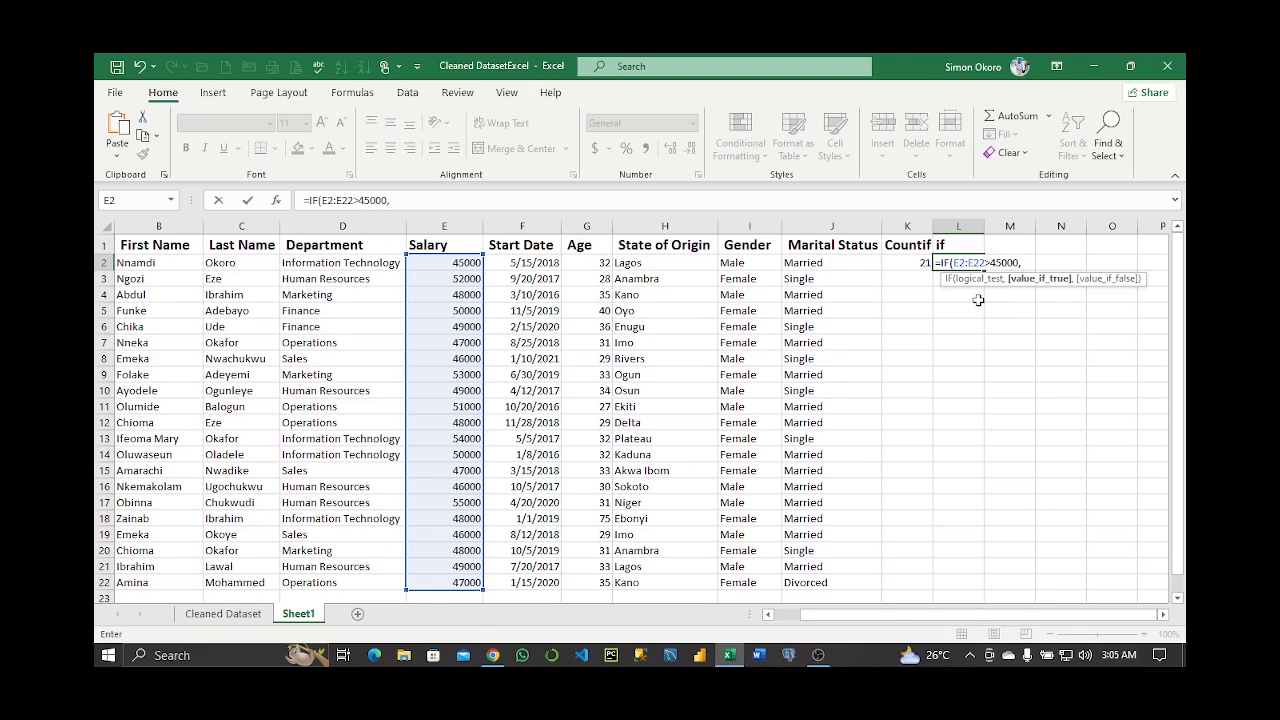
text("Old Staff", "Y)
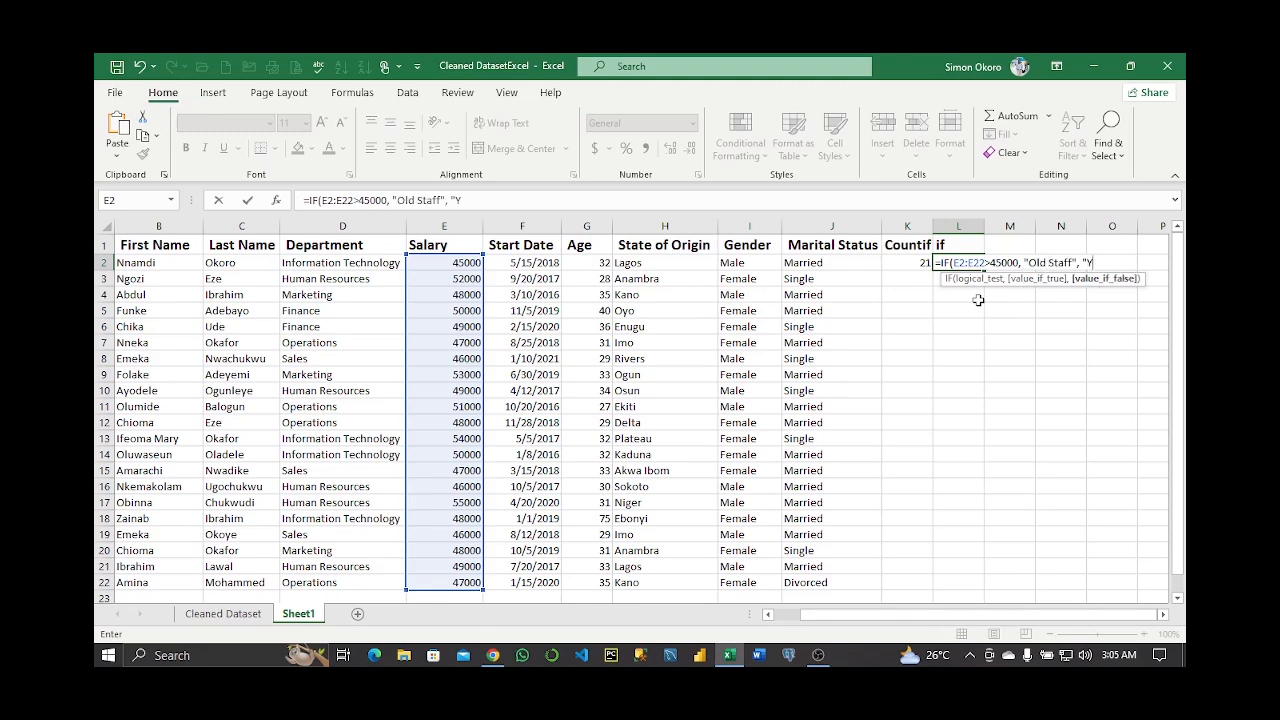
text(oung Staff"))
key(Return)
Raise the IF threshold to 50000 so only salaries above it show Old Staff
double_click(1013, 263)
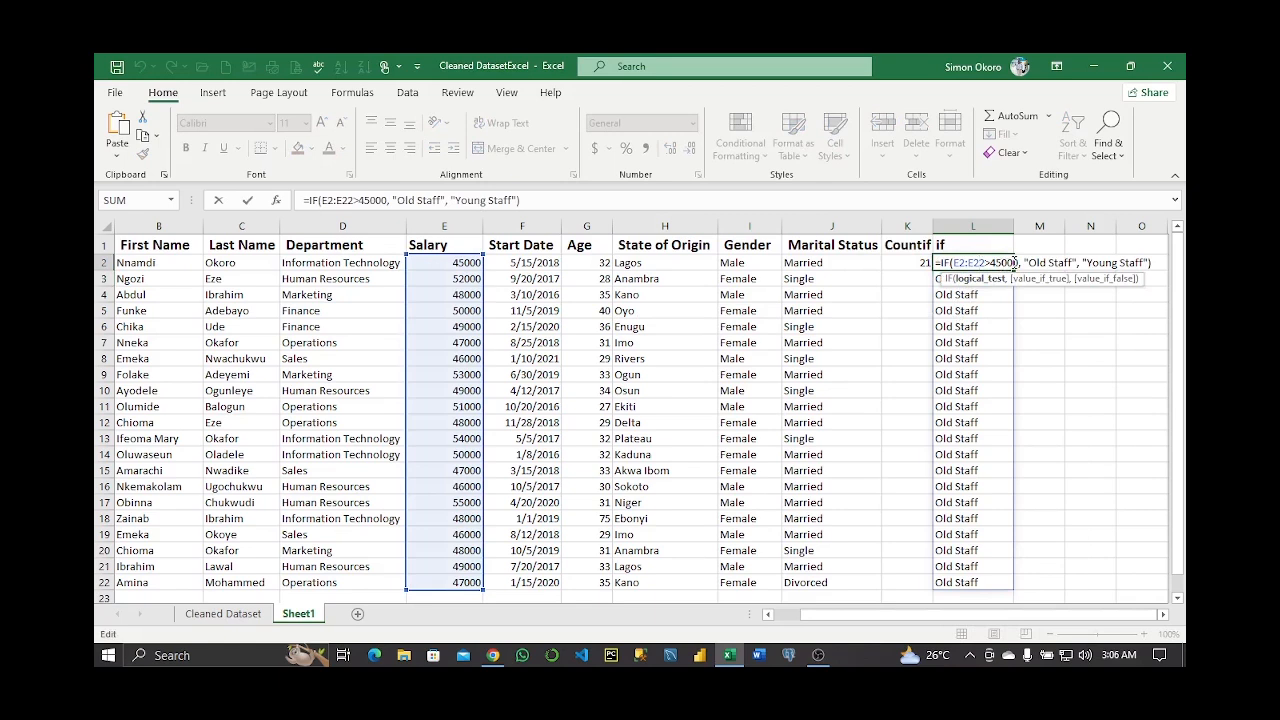
key(BackSpace)
key(BackSpace)
key(BackSpace)
key(BackSpace)
key(BackSpace)
text(50000)
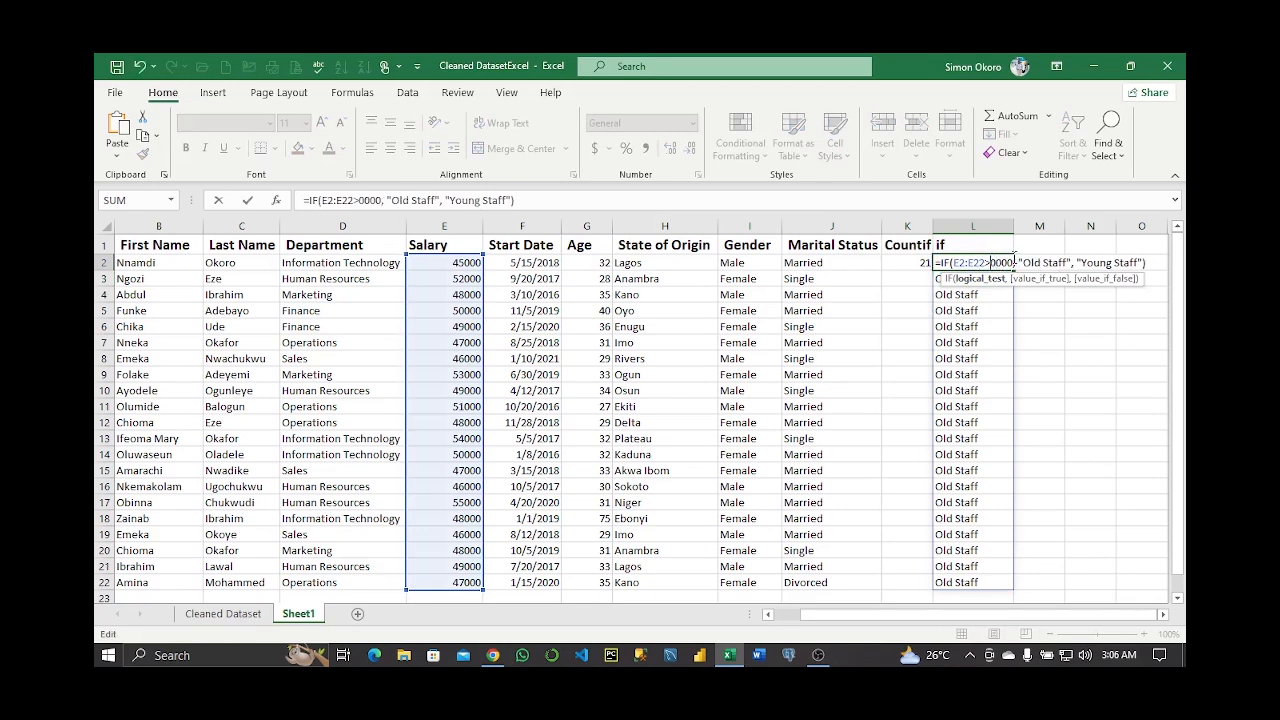
key(Return)
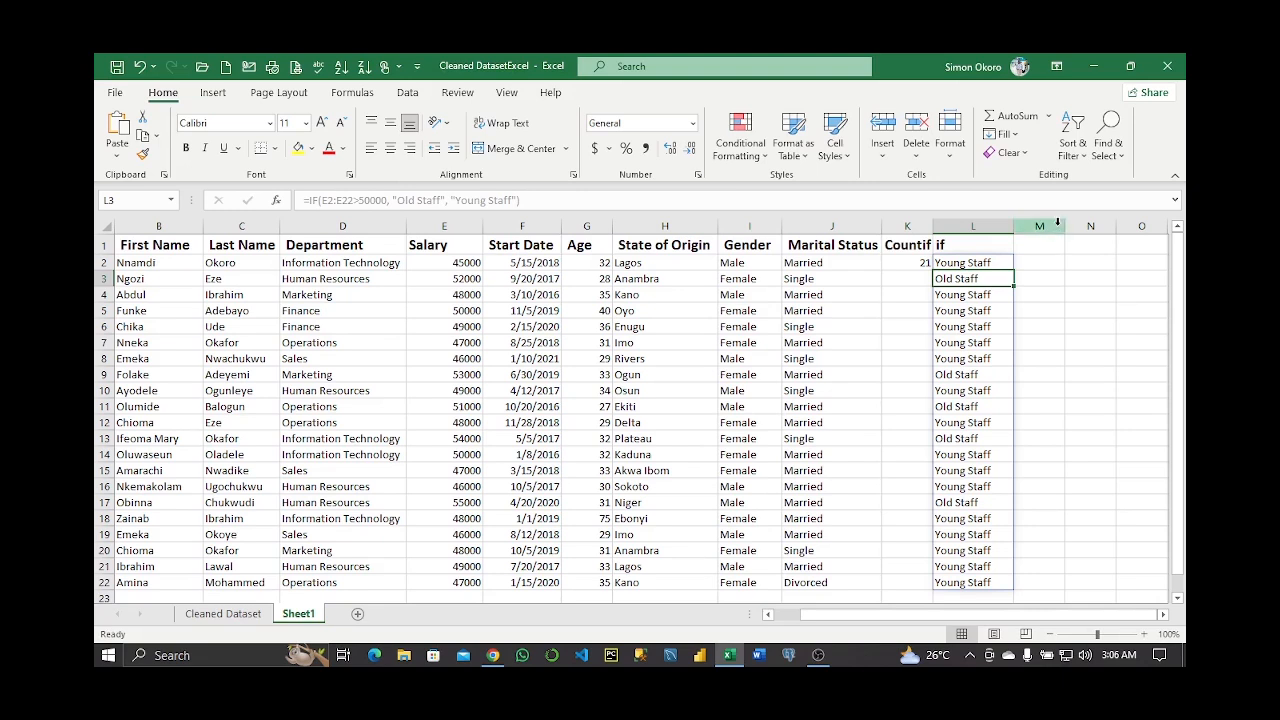
click(1050, 117)
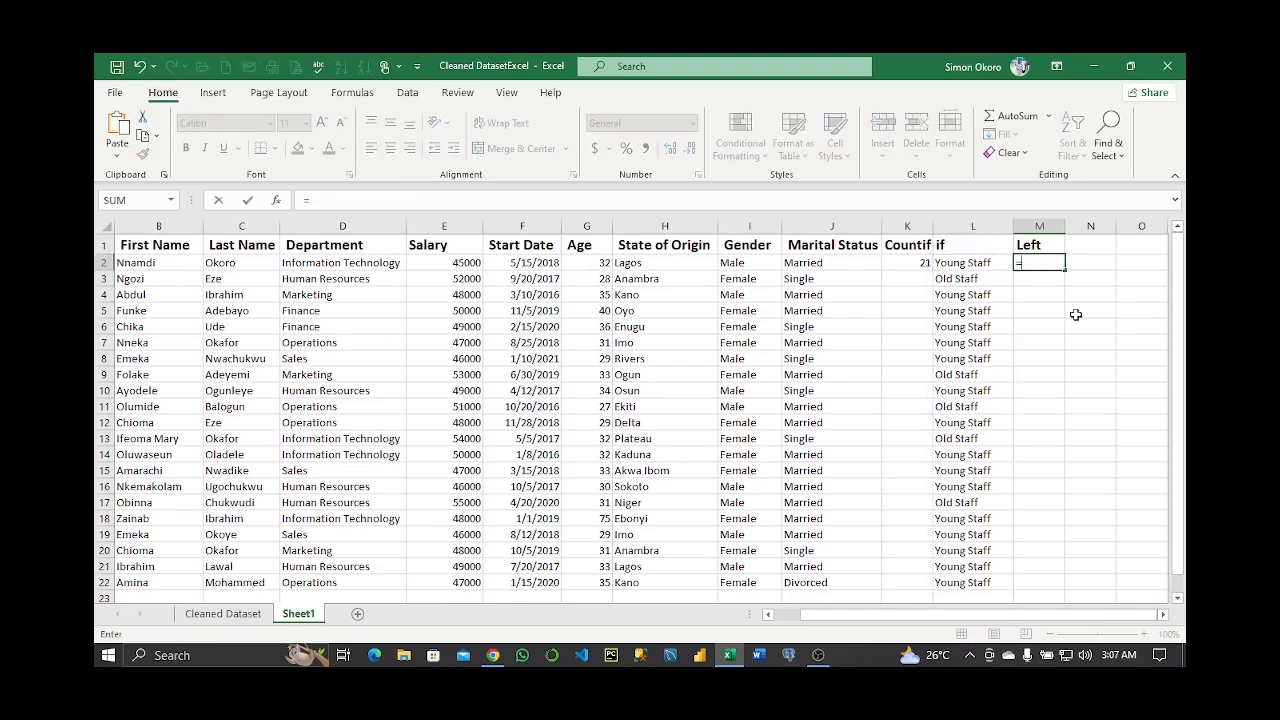
Enter =LEFT(D2:D22, 4) in M2 to show each department's first four letters
text(=LEFT()
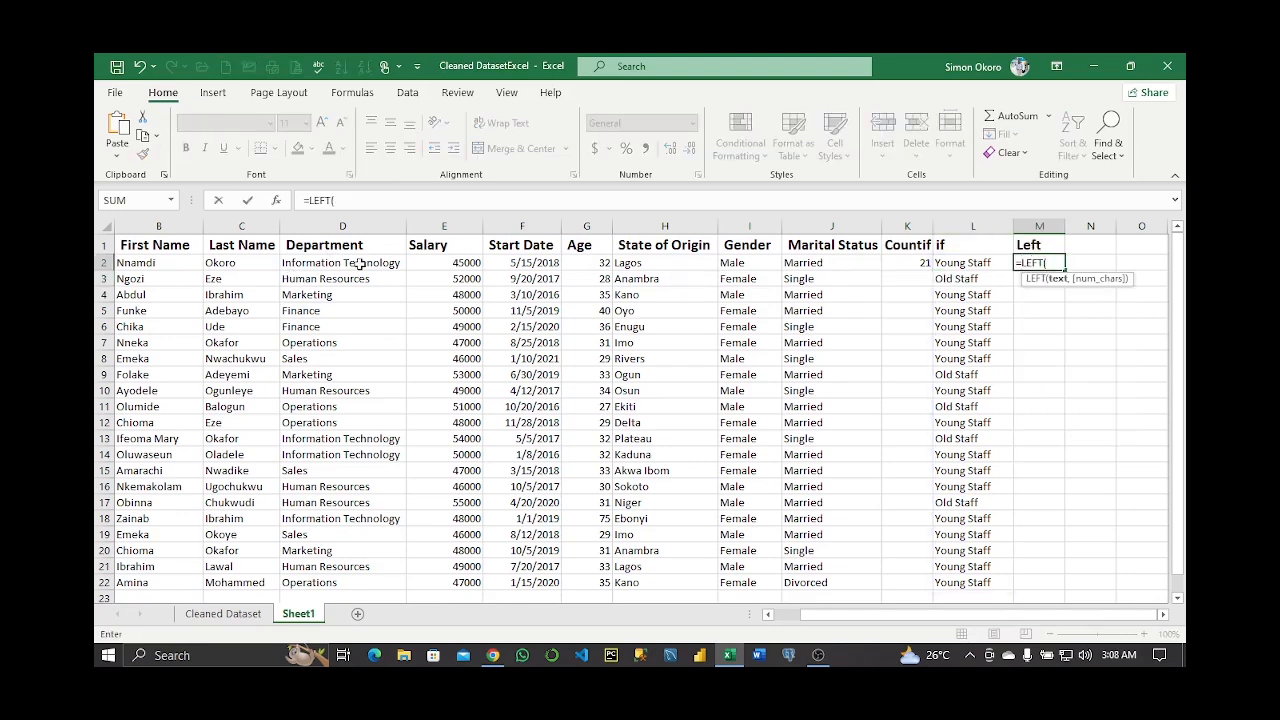
drag(359, 263, 362, 584)
text(,)
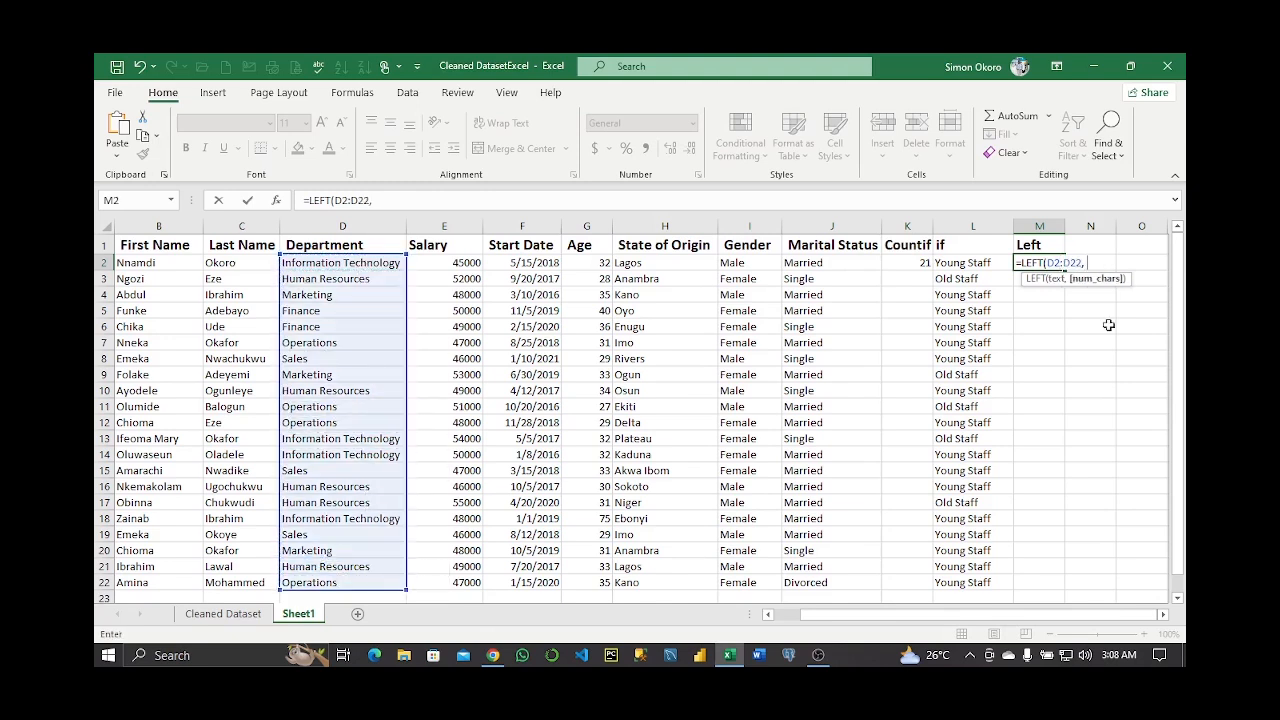
text( 4))
key(Return)
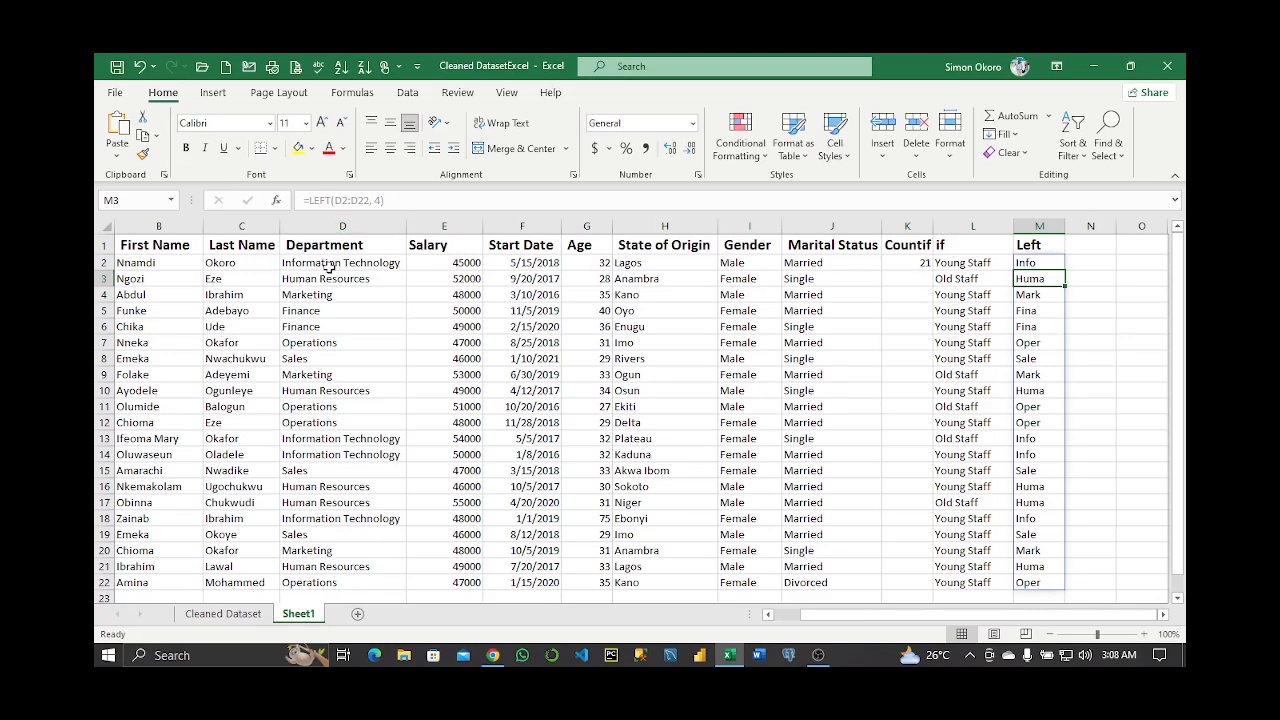
click(1090, 245)
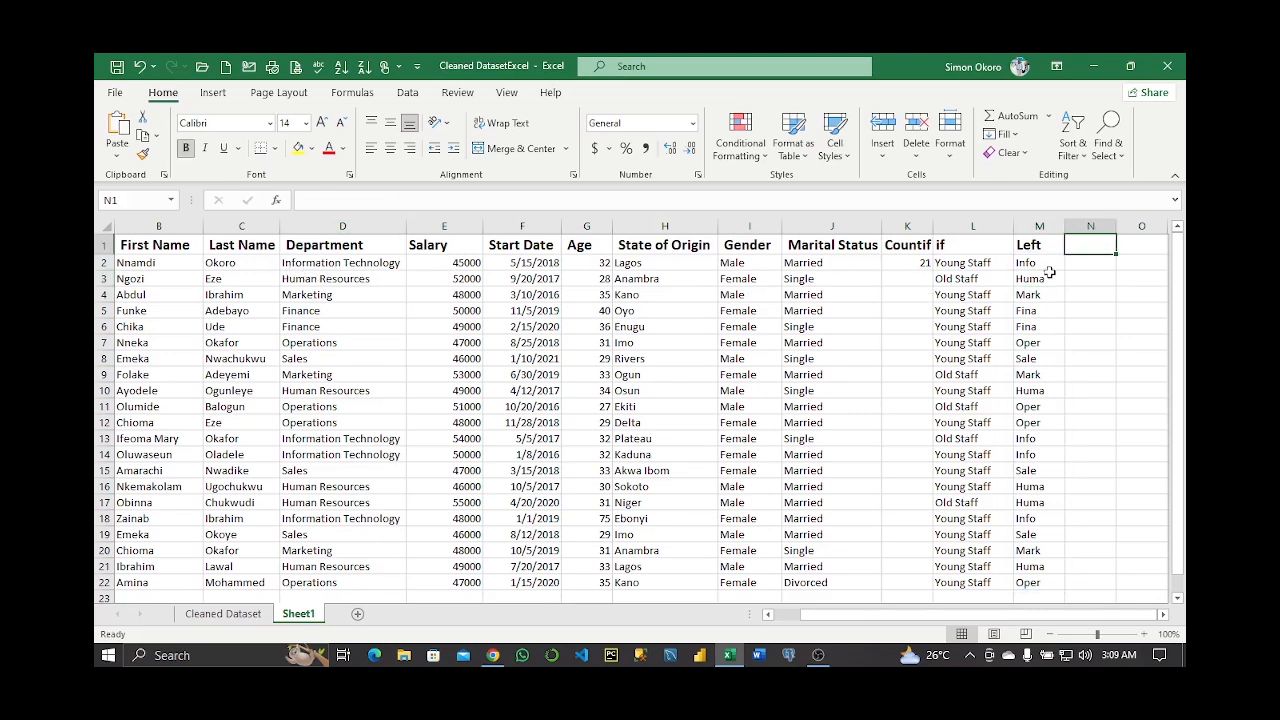
Head column N 'Right' and enter =RIGHT(B2:B22,3) to extract each first name's last three letters
text(Right)
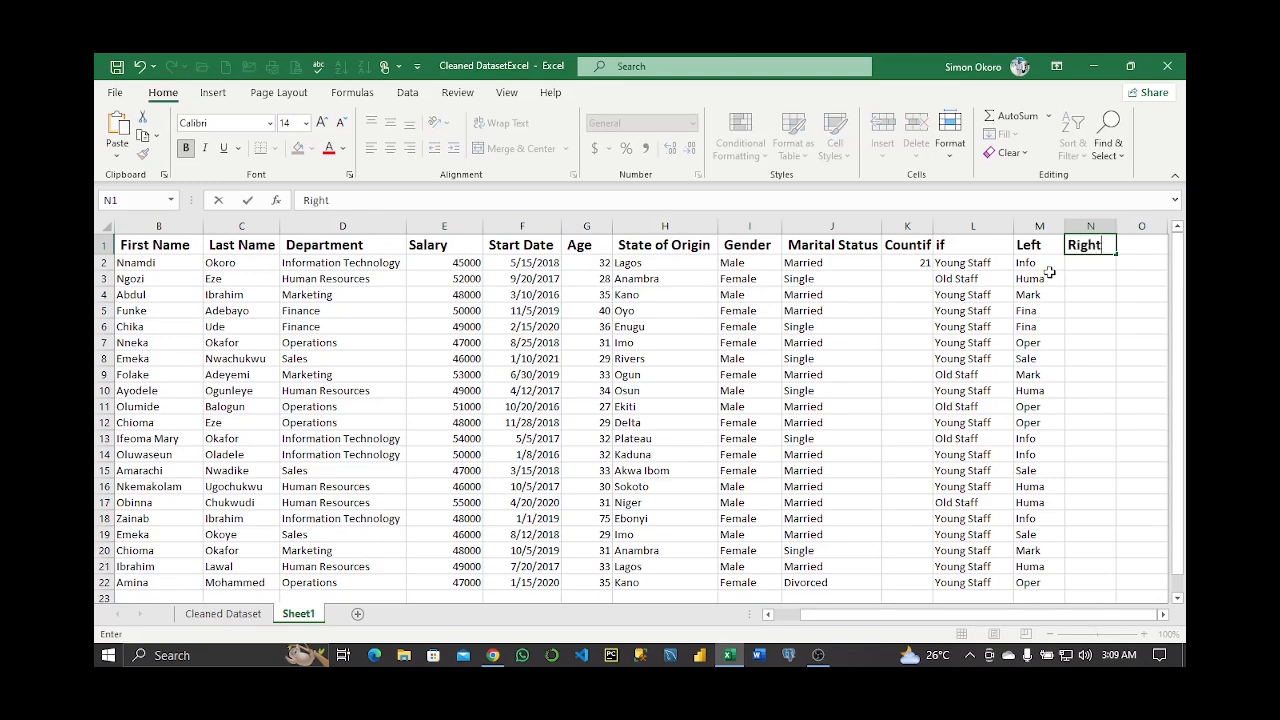
key(Return)
text(=RIGHT()
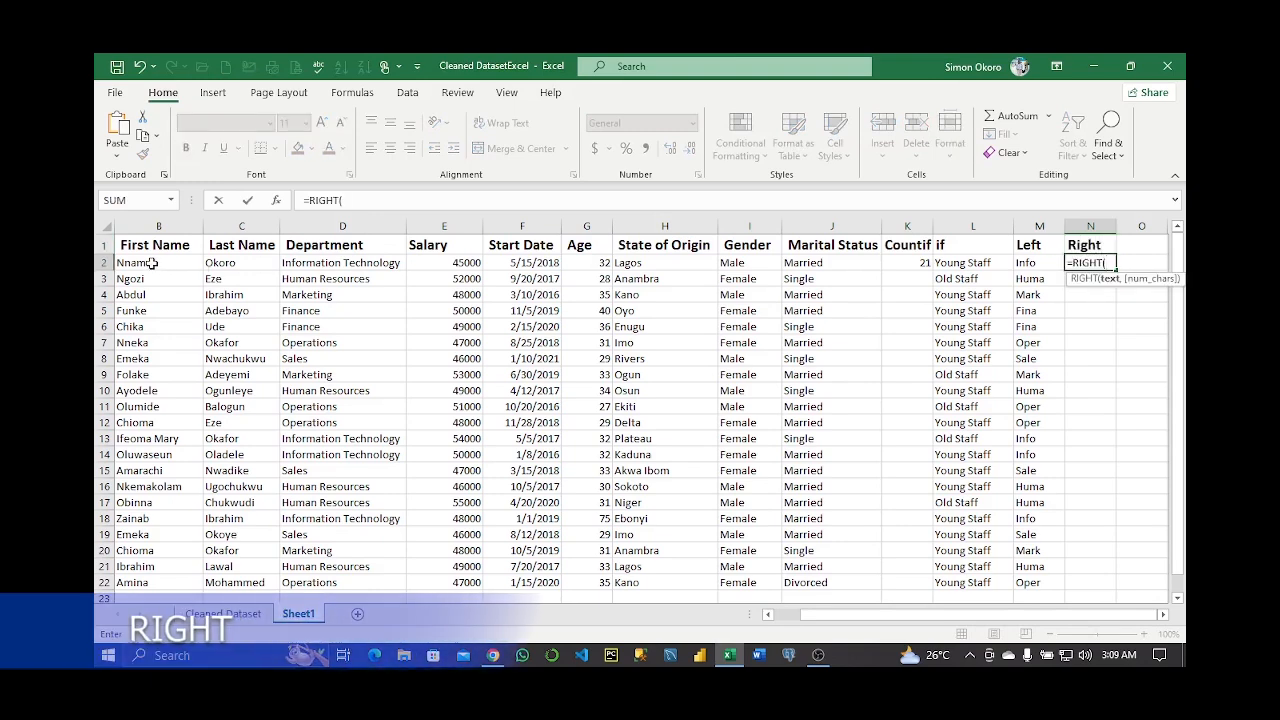
click(152, 263)
key(ctrl+shift+Down)
text(,)
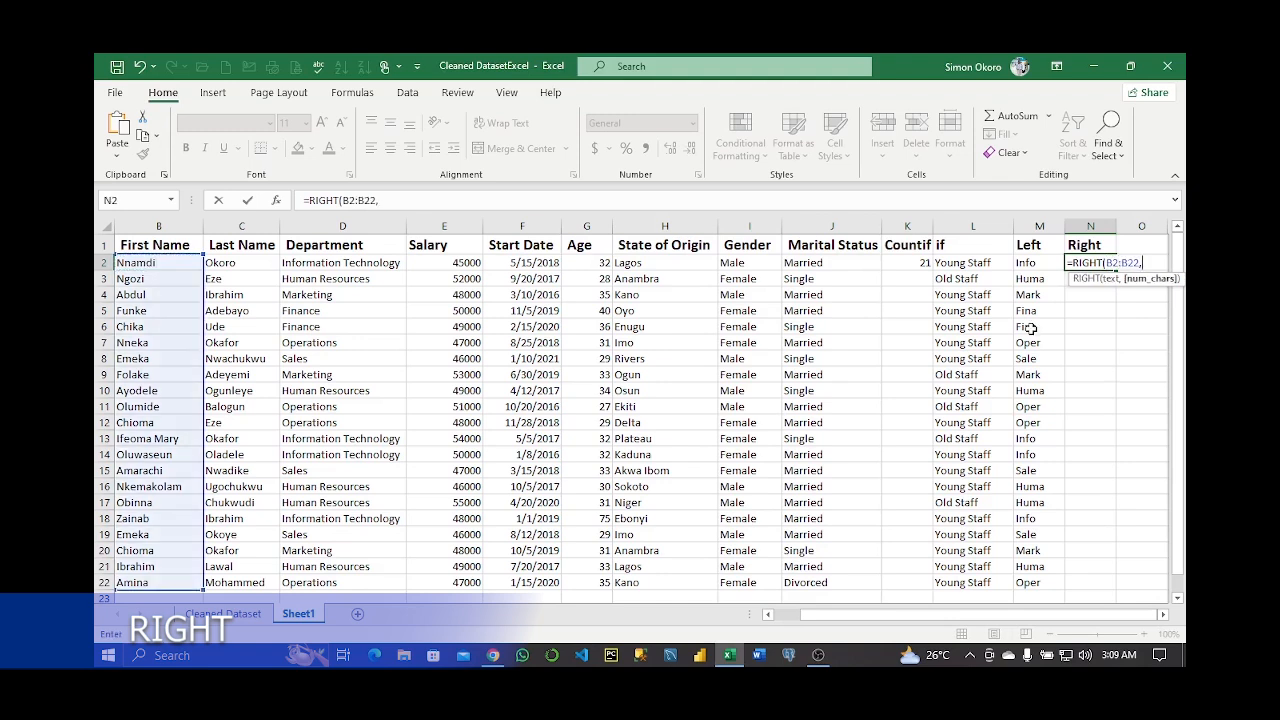
text(3))
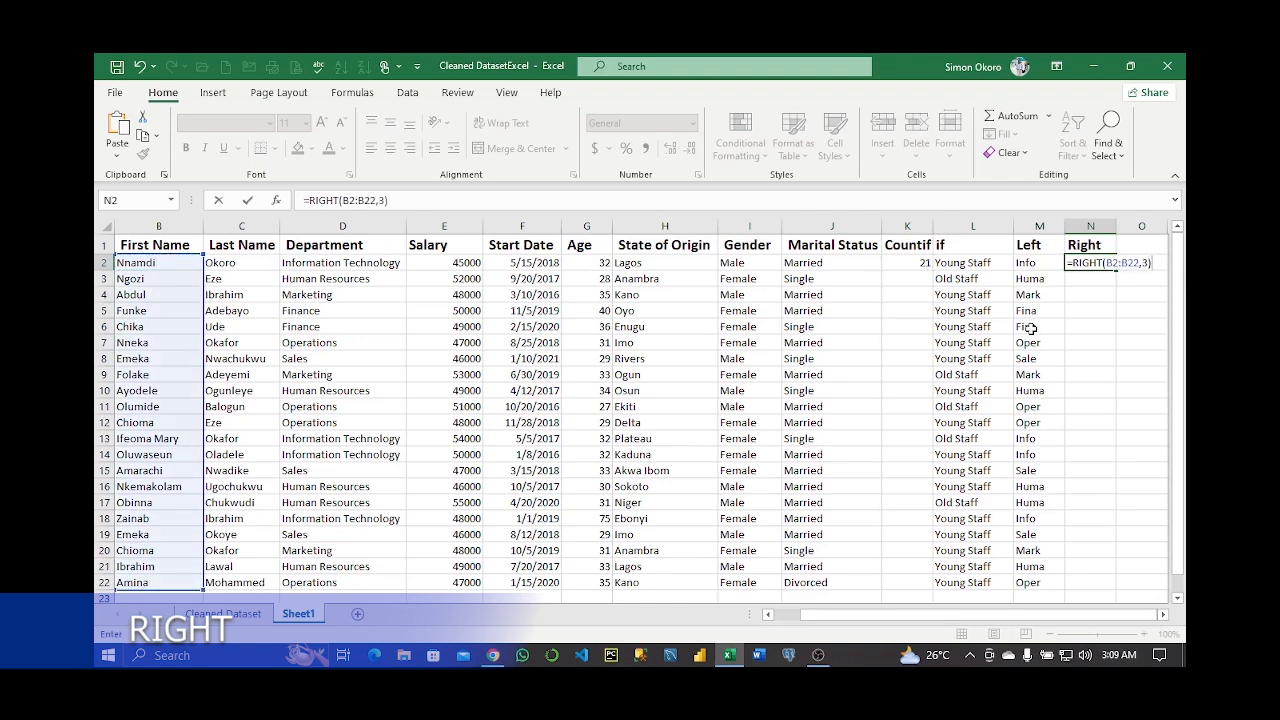
key(Return)
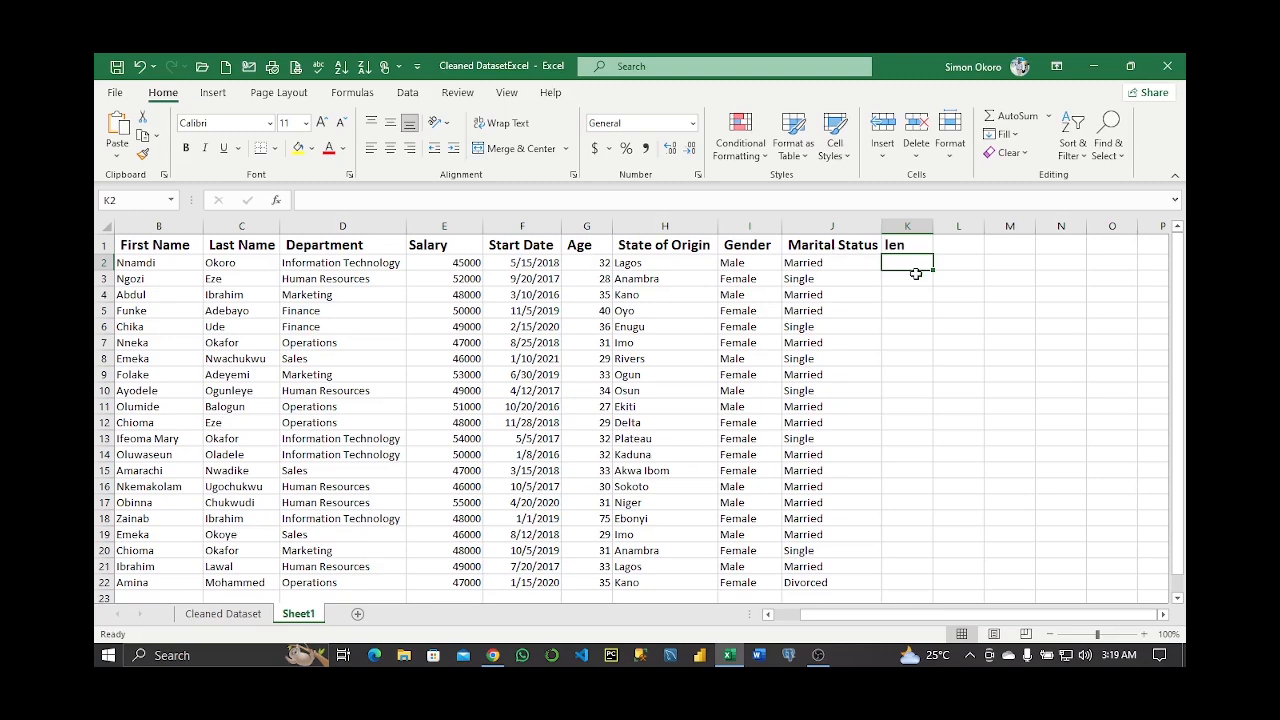
text(=len)
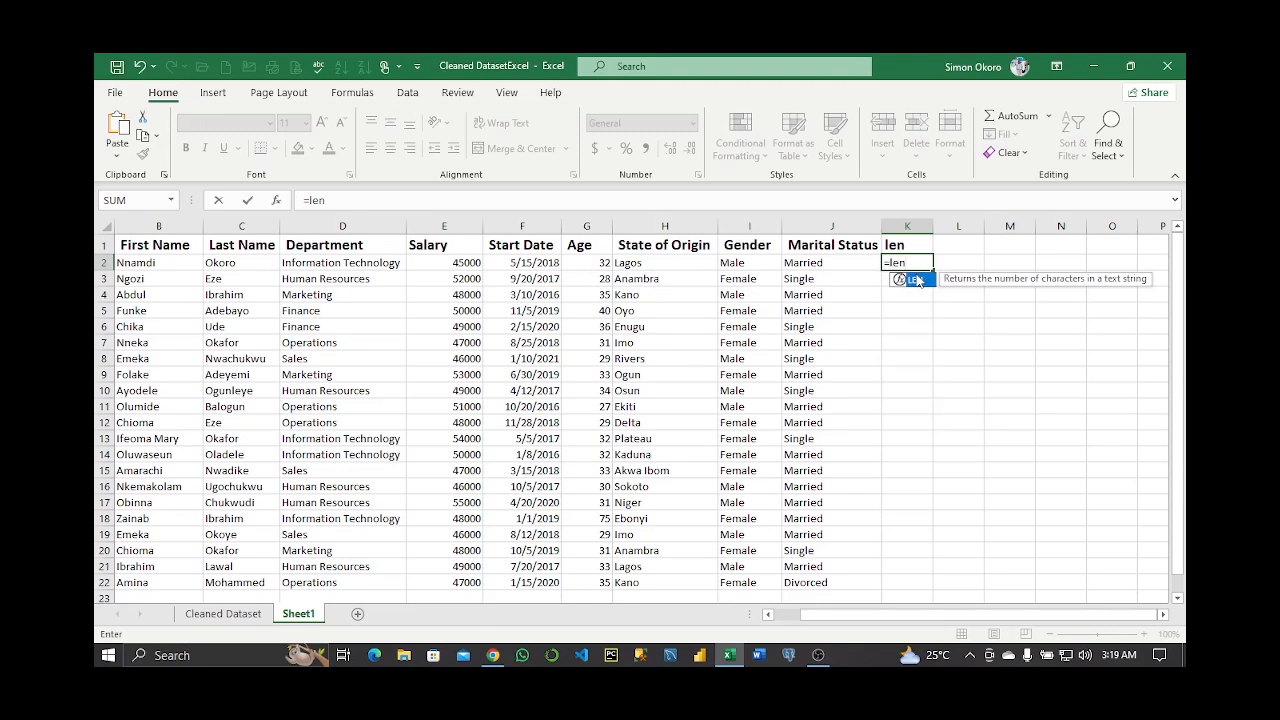
Enter =LEN(J2:J22) in K2 to count each marital status's characters (7, 6, 8)
double_click(917, 280)
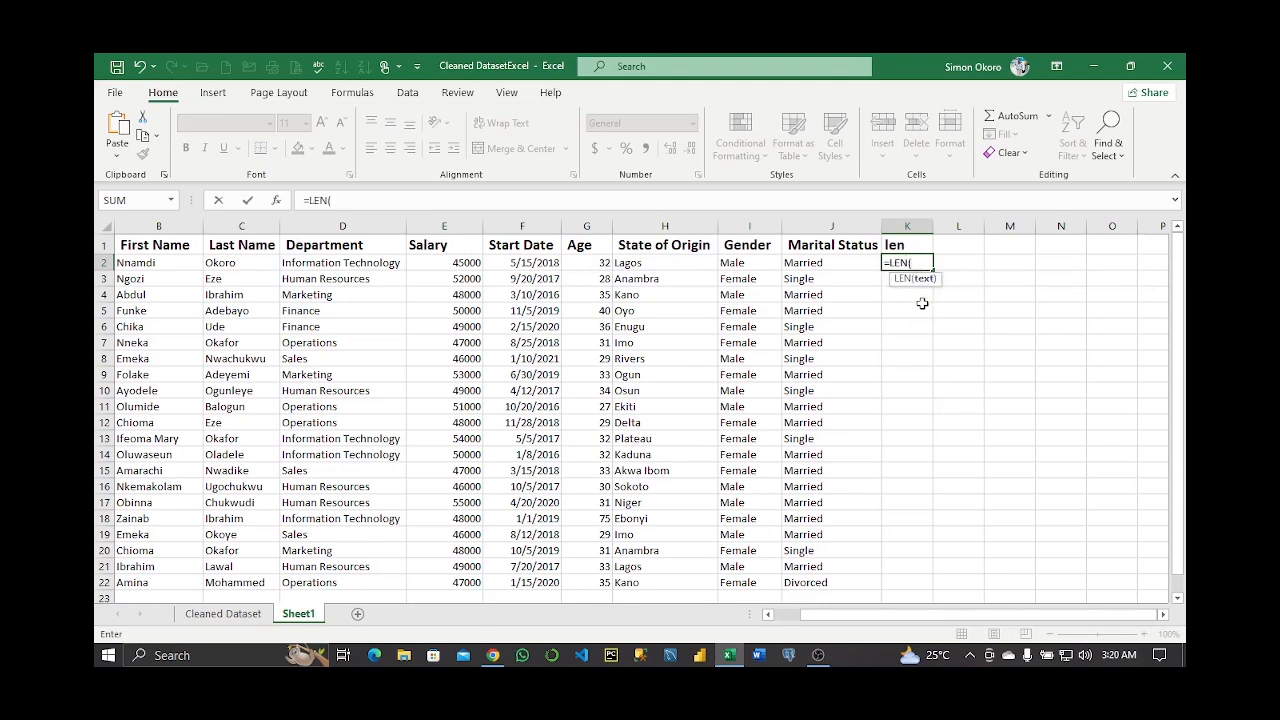
click(817, 263)
drag(817, 263, 851, 581)
text())
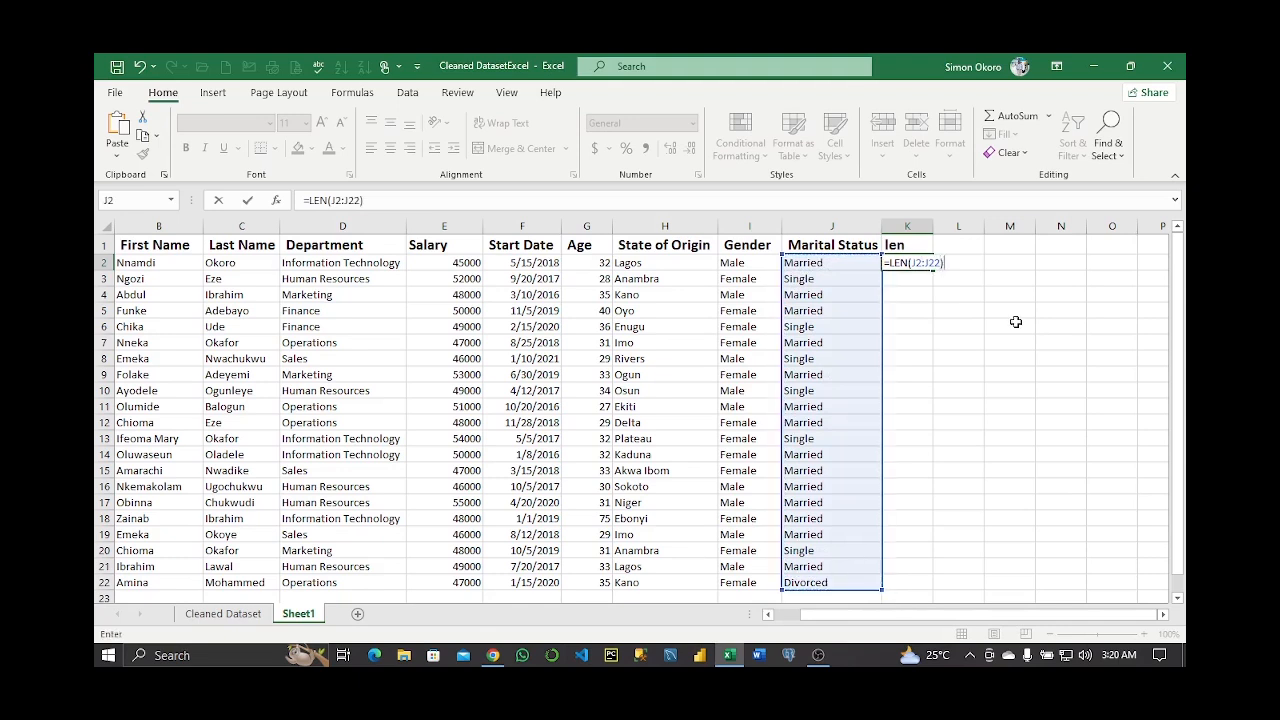
key(Return)
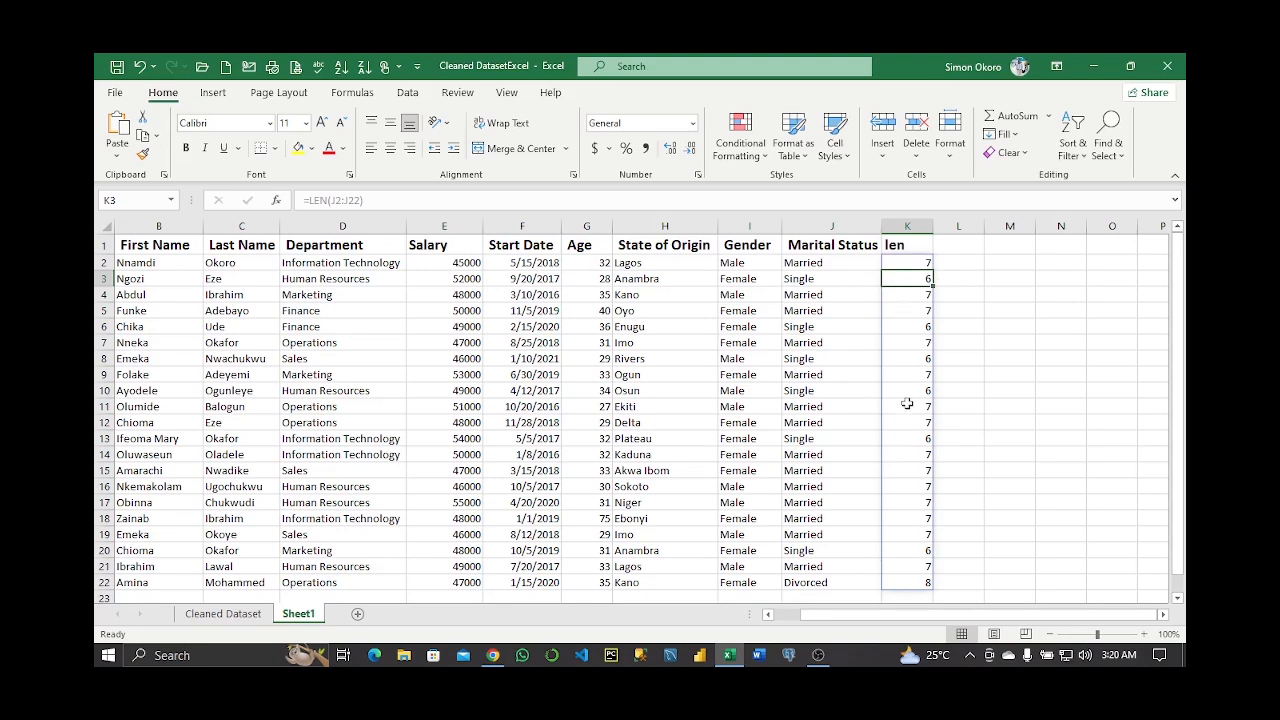
click(993, 248)
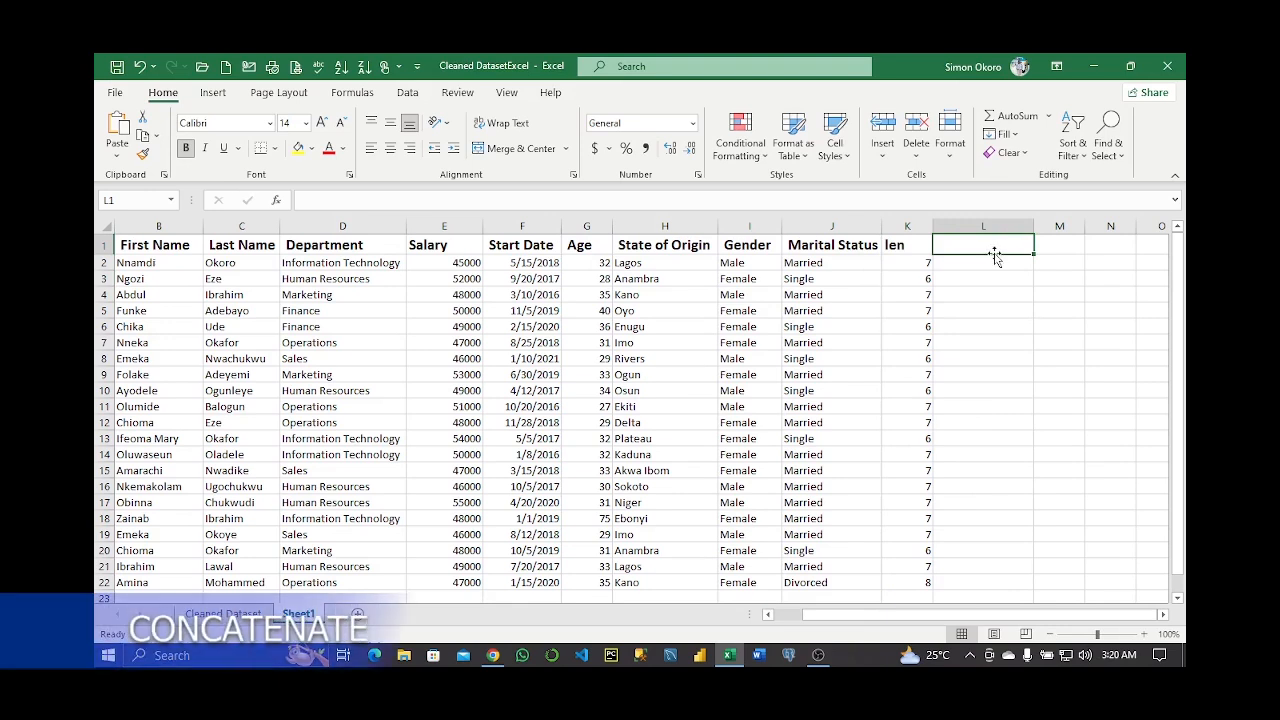
Add a 'Concatenate' heading in L1 and begin a CONCATENATE formula in L2
text(Con)
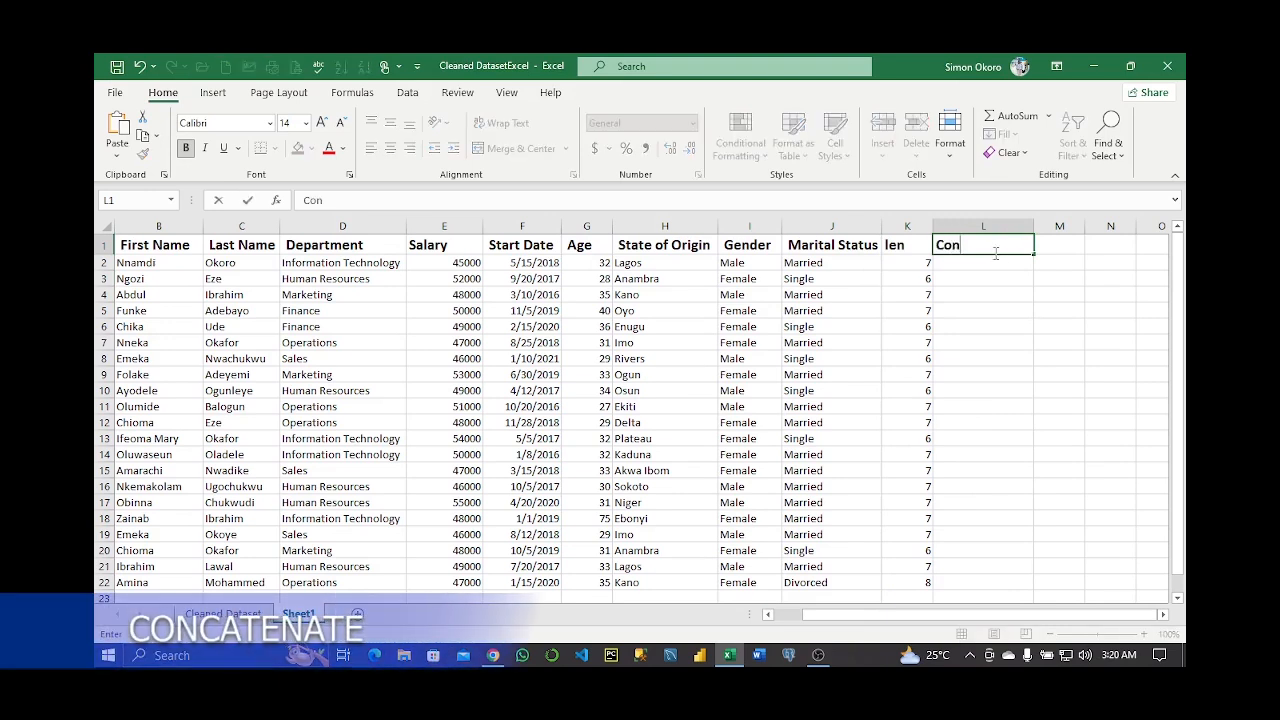
text(catenate)
key(Return)
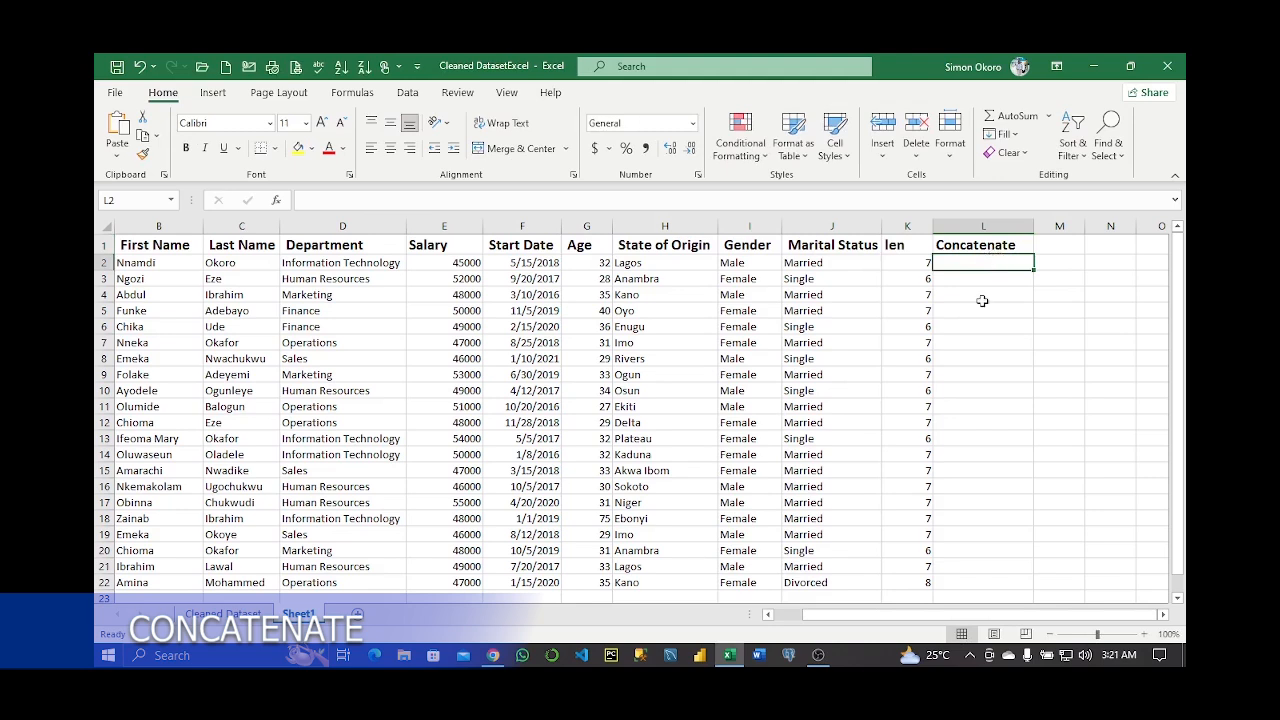
text(=)
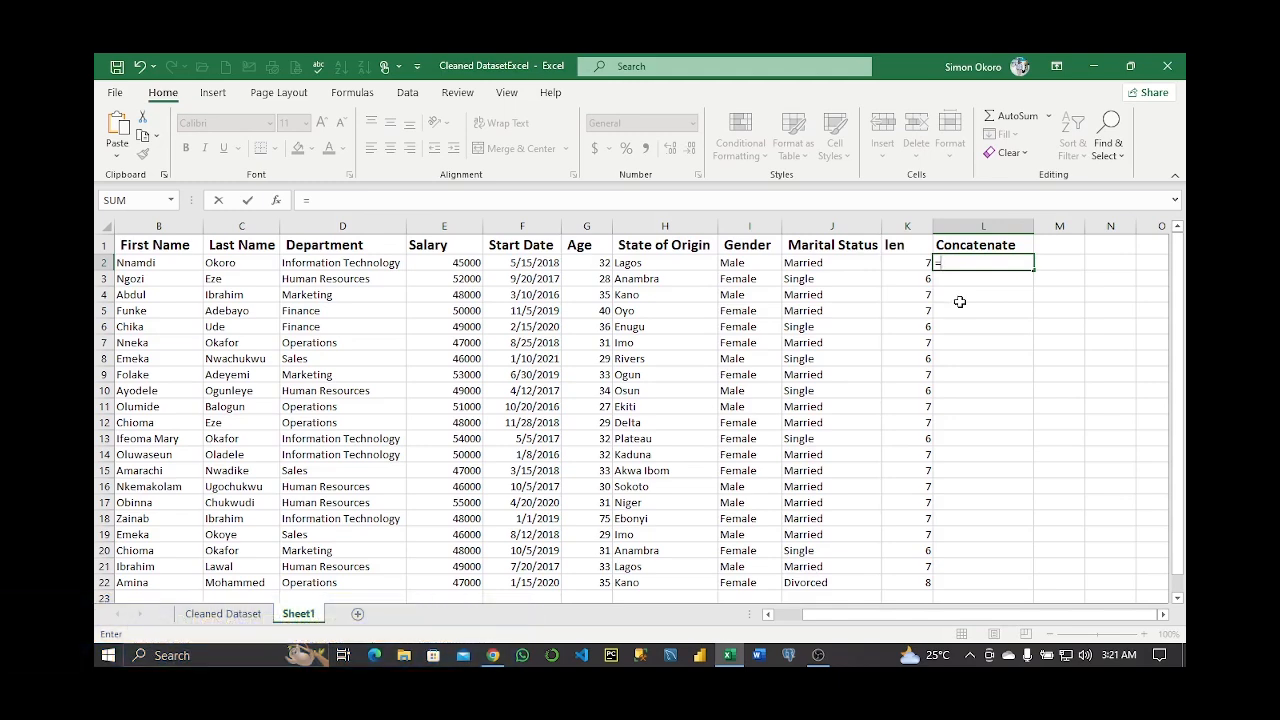
text(con)
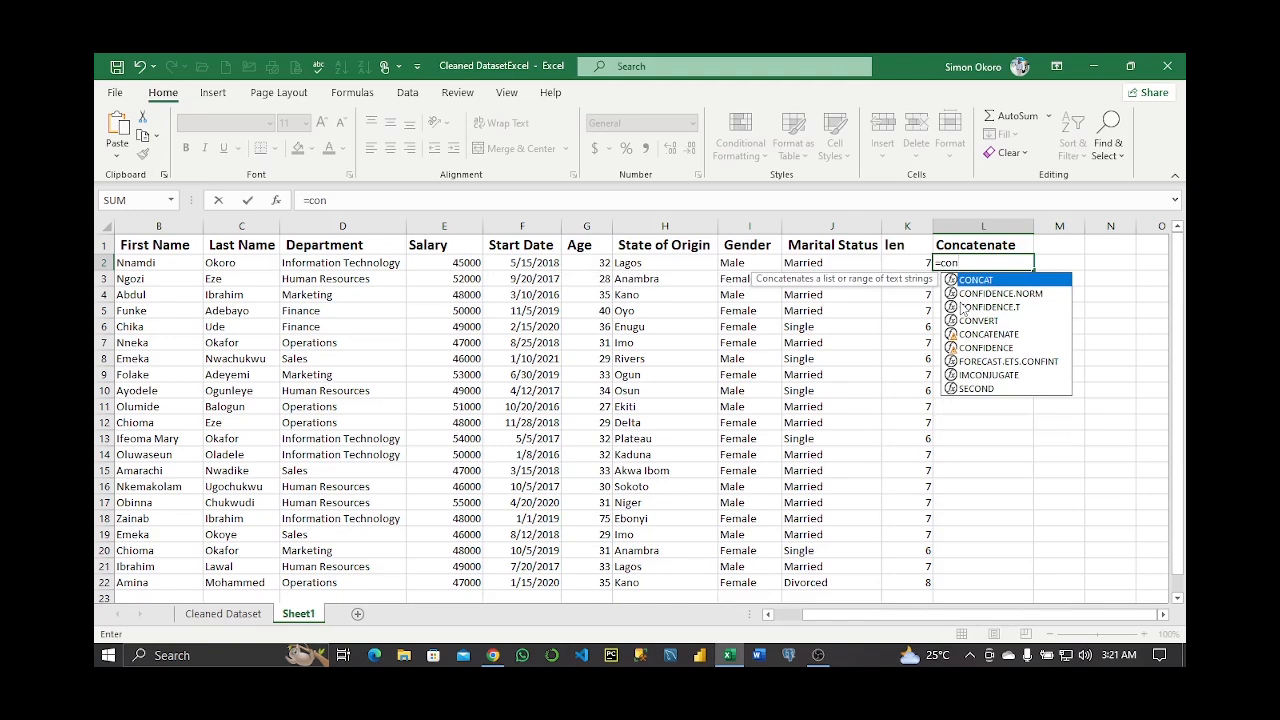
text(cat)
double_click(959, 294)
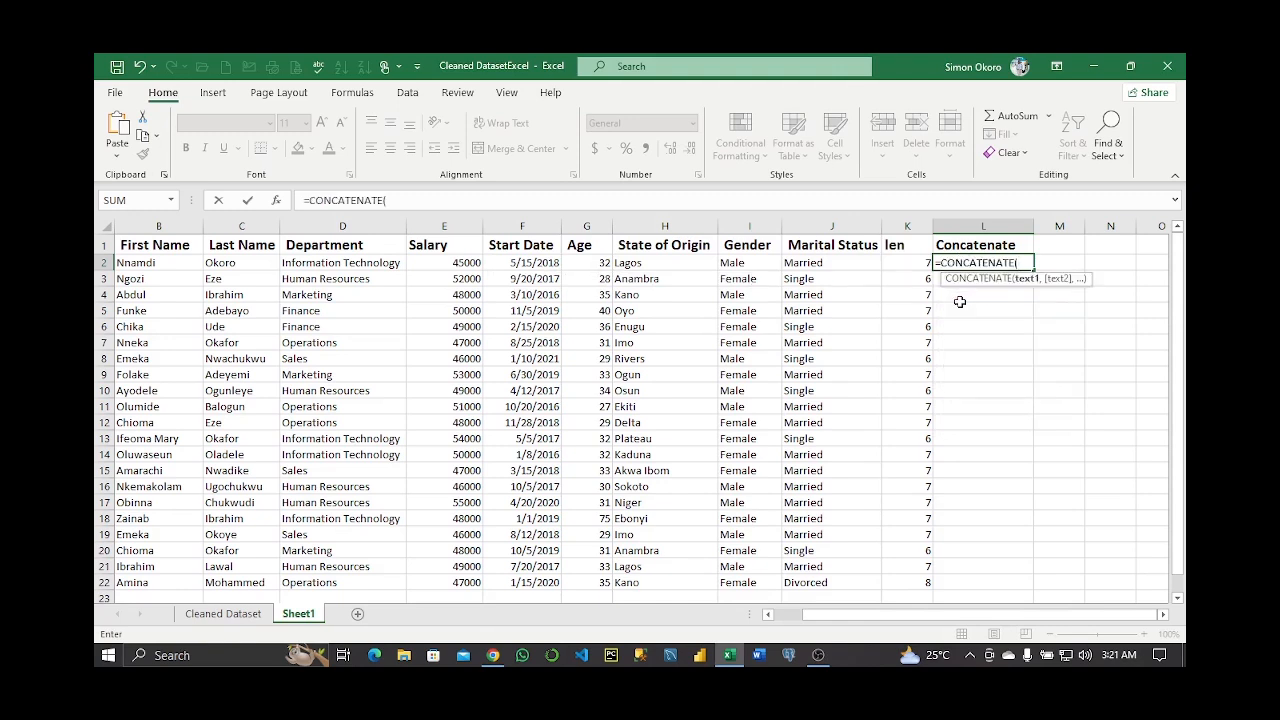
Complete =CONCATENATE(B2," ",C2) to join first and last names, then fill it down to row 22
click(128, 265)
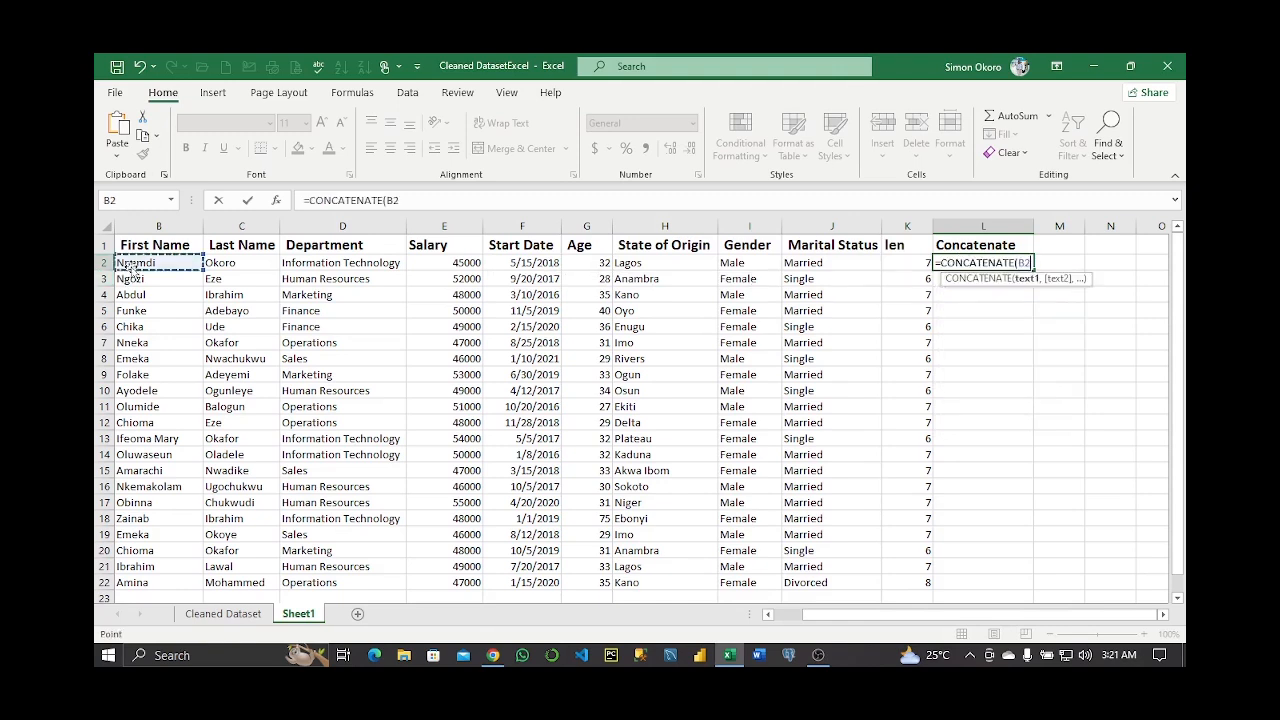
text(,)
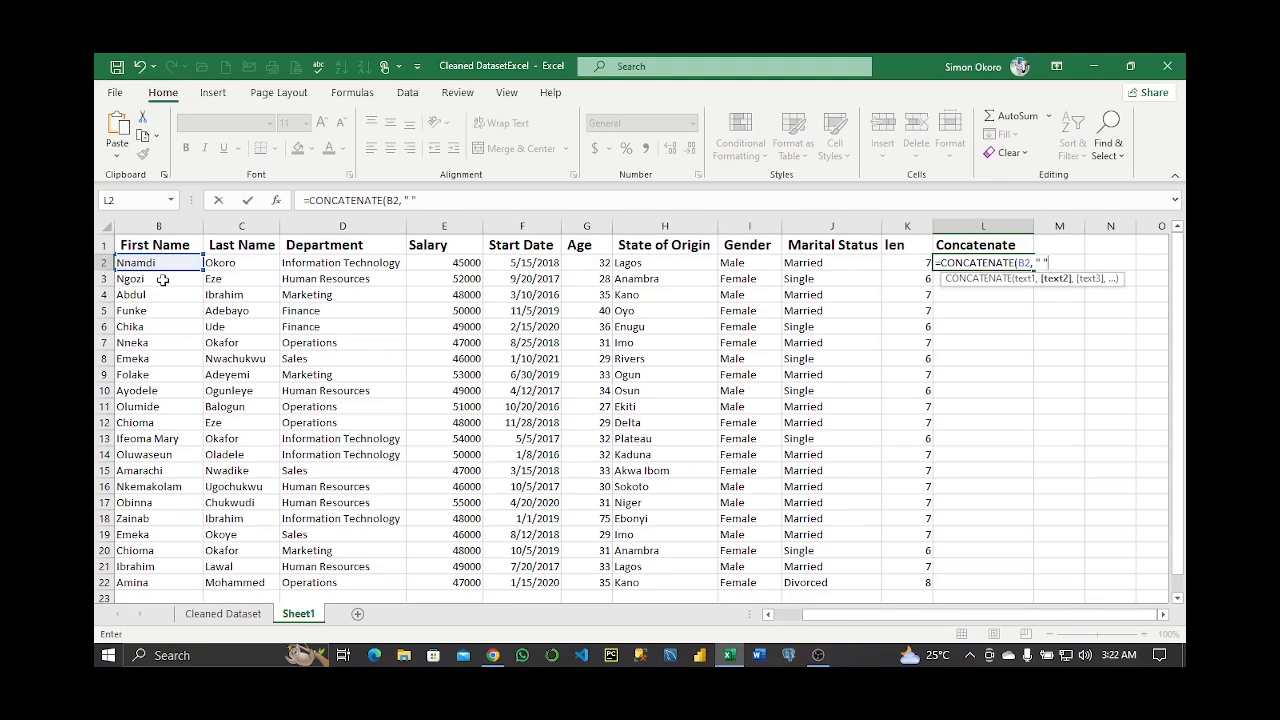
text(" ",)
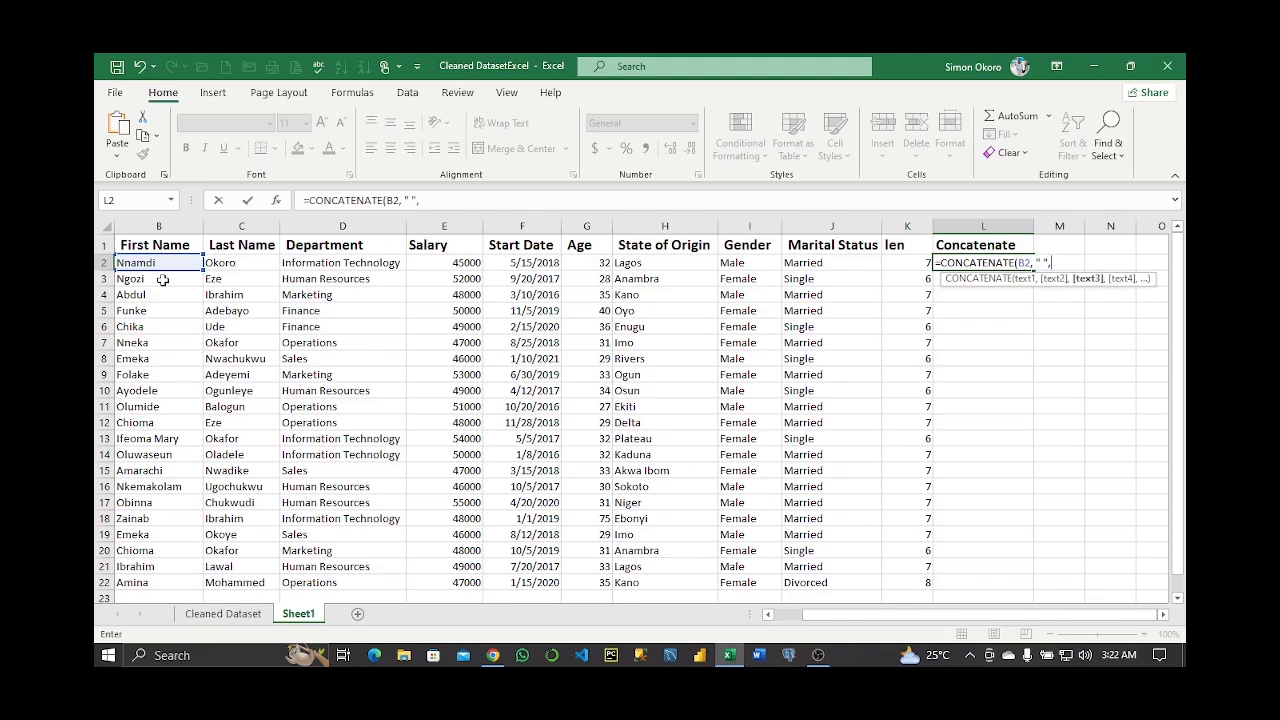
click(245, 262)
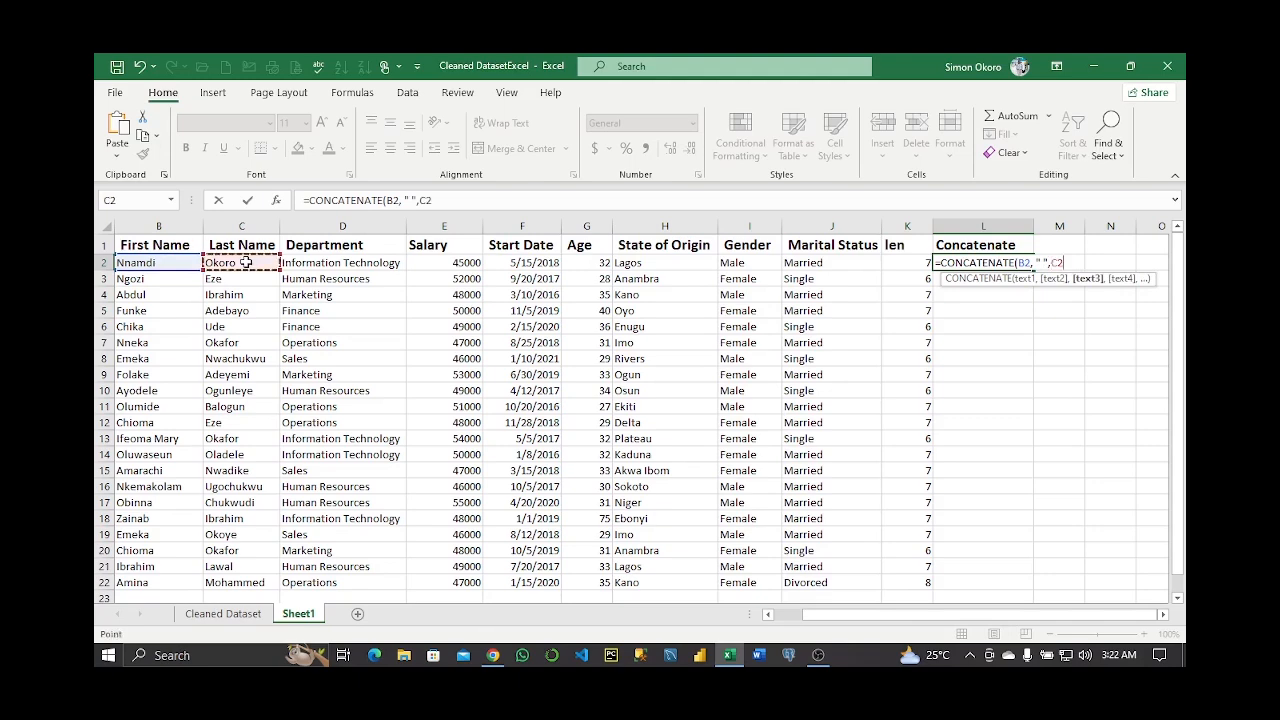
text())
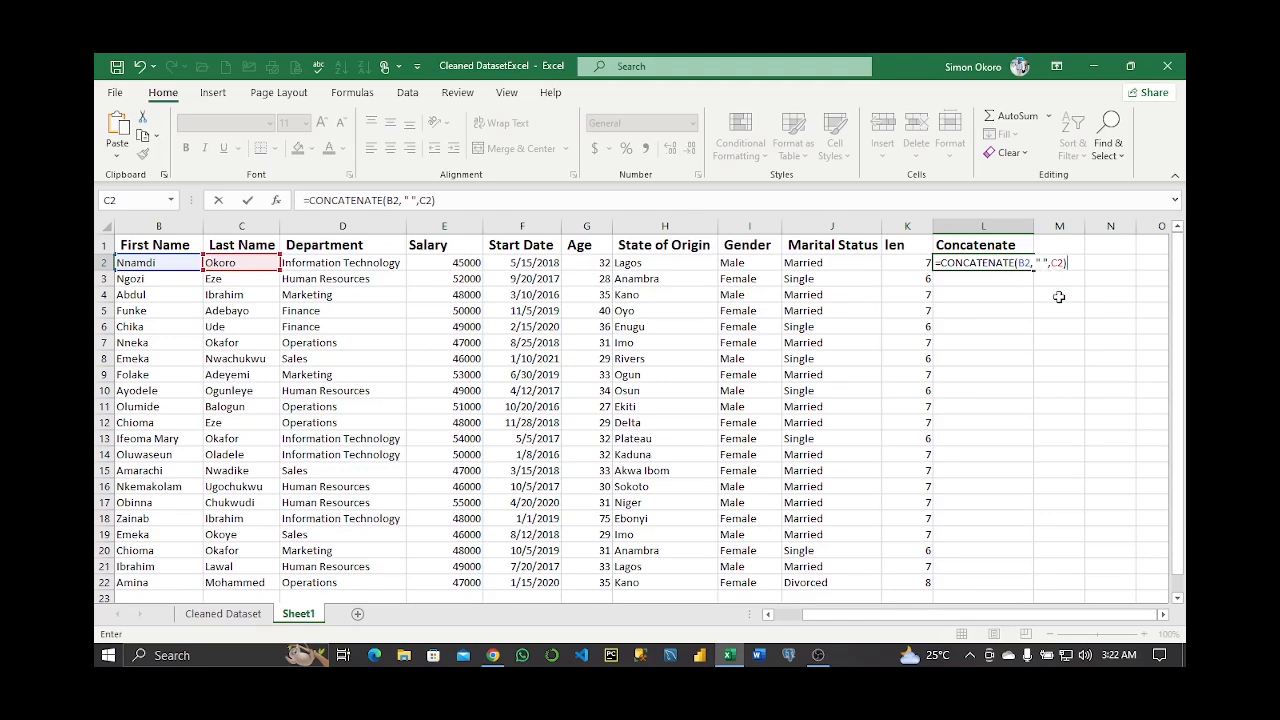
key(ctrl+Return)
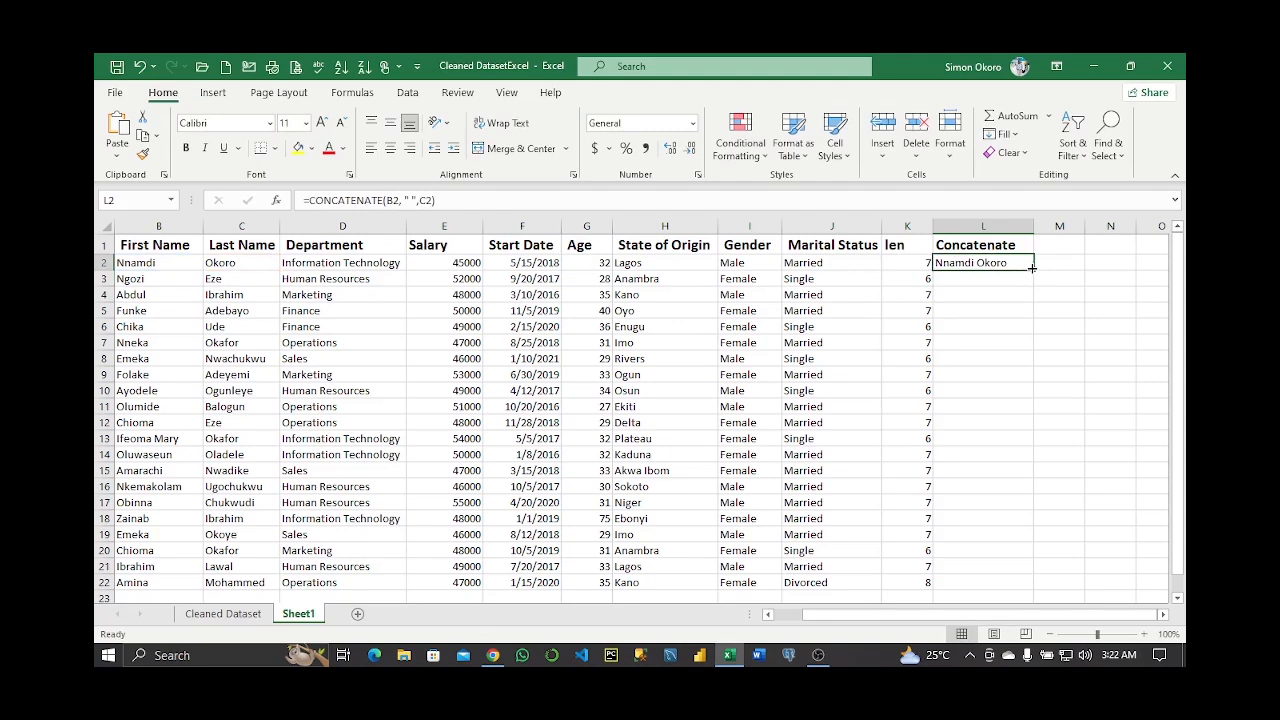
double_click(1032, 268)
Widen the Concatenate column, then undo the widening and the fill-down
drag(1034, 226, 1074, 226)
click(986, 292)
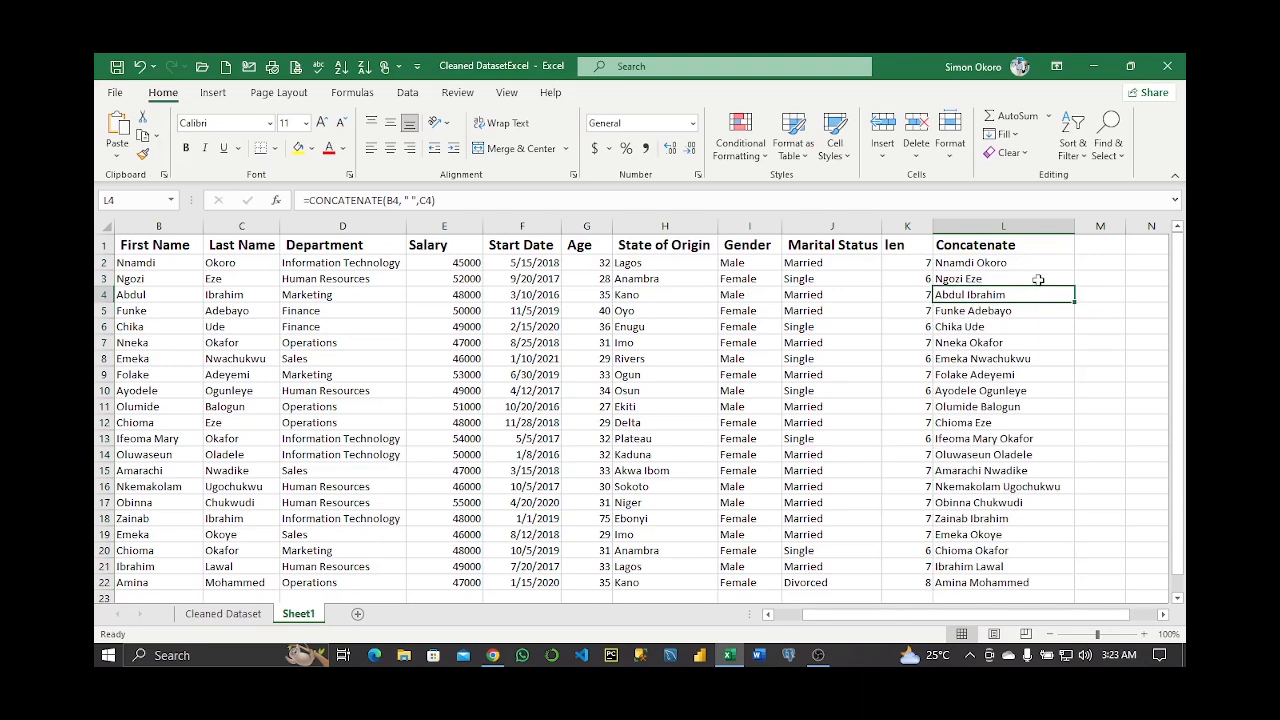
key(ctrl+z)
key(ctrl+z)
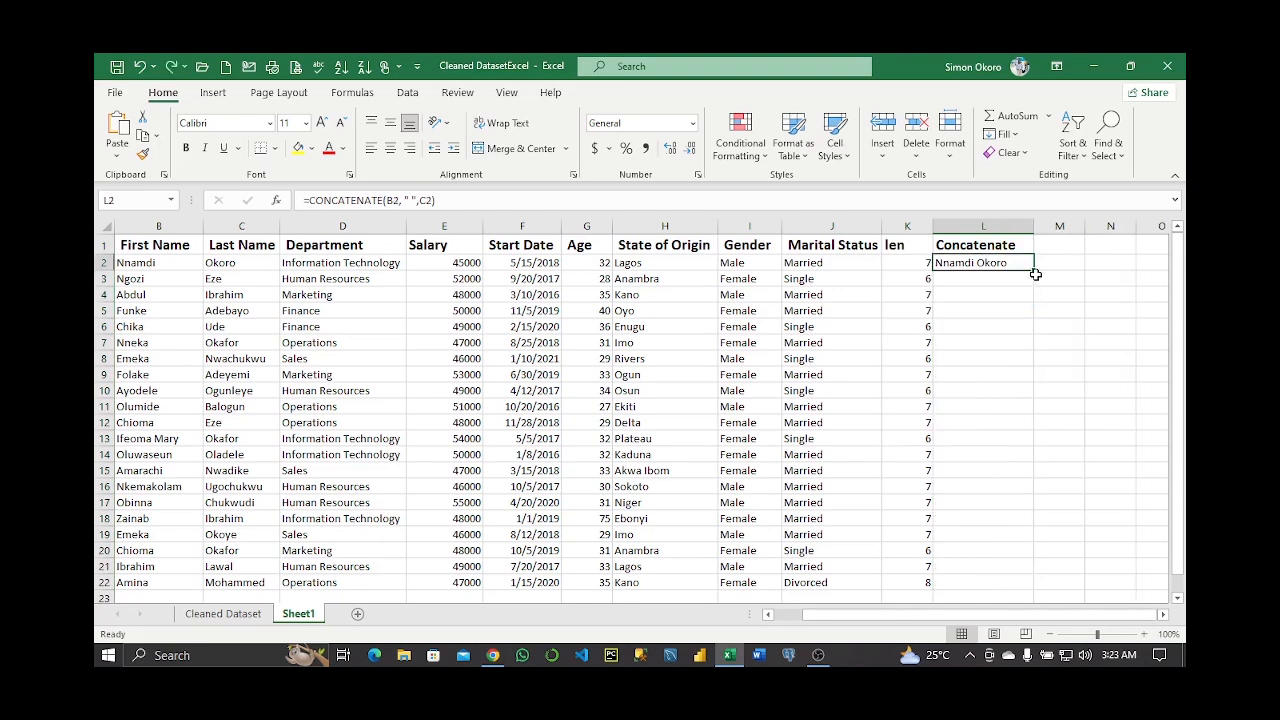
Replace the space separator in L2's CONCATENATE formula with @ and widen column L
double_click(976, 262)
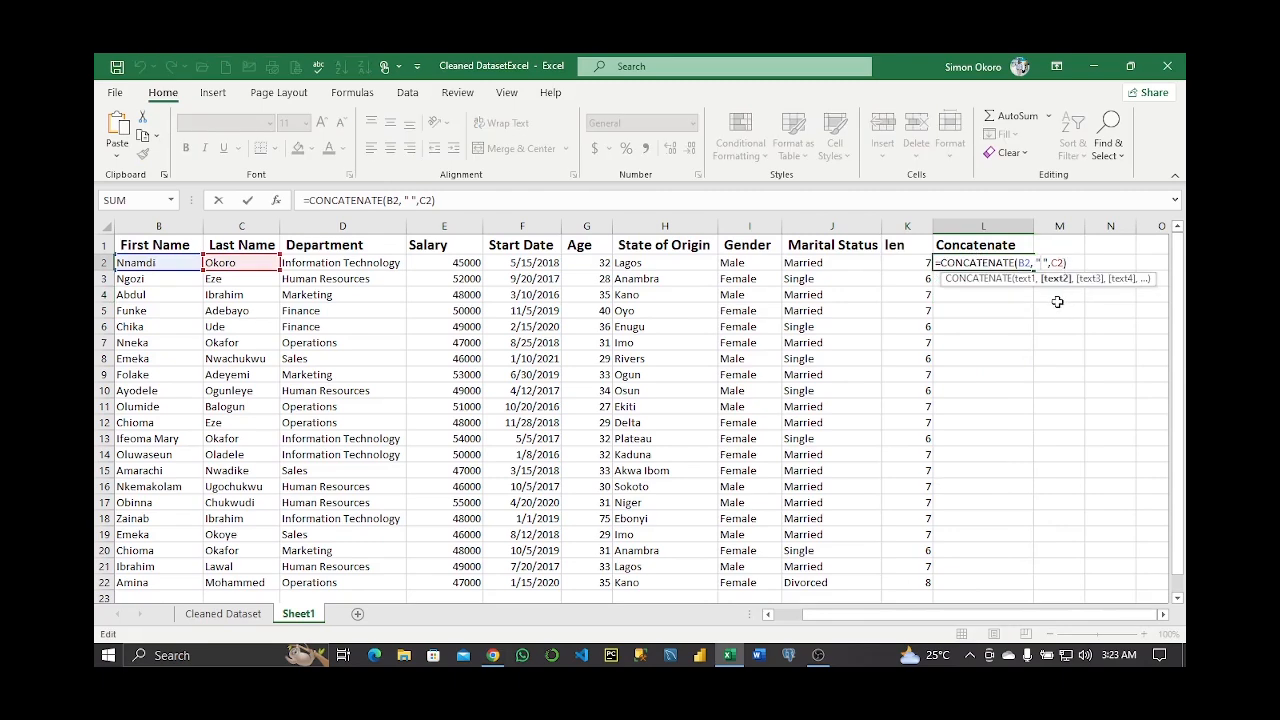
text(@)
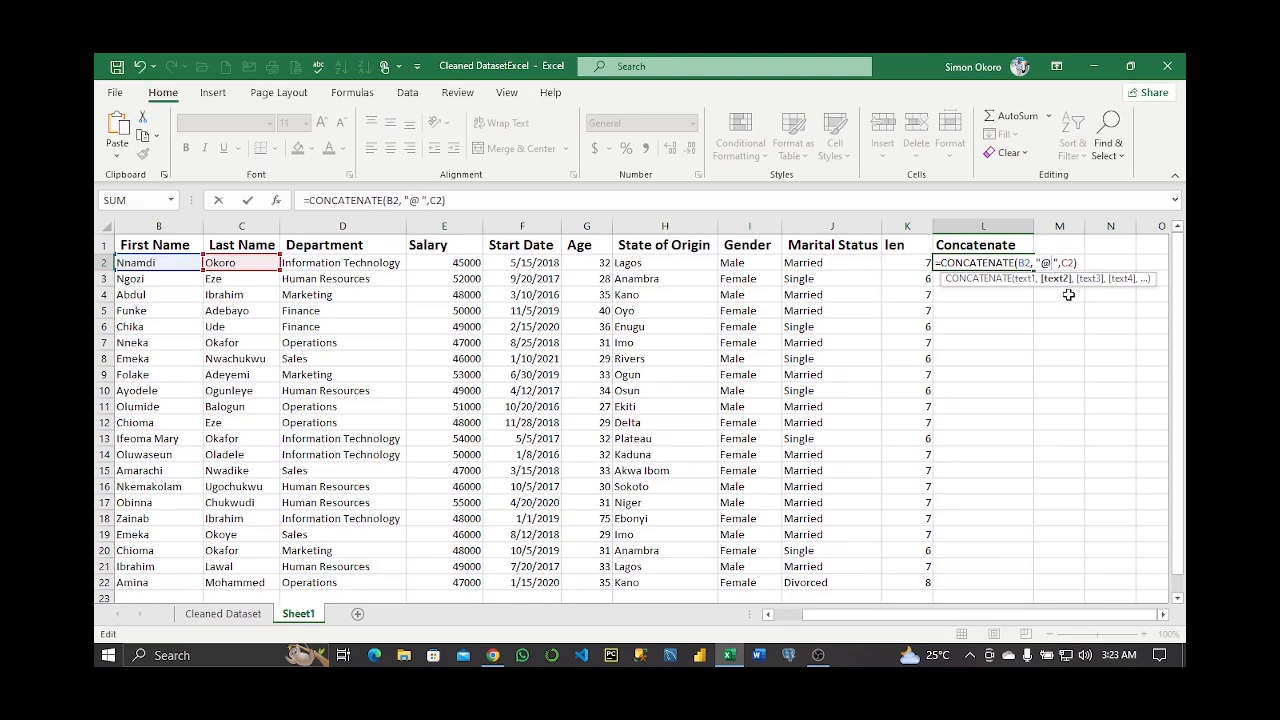
key(BackSpace)
key(Return)
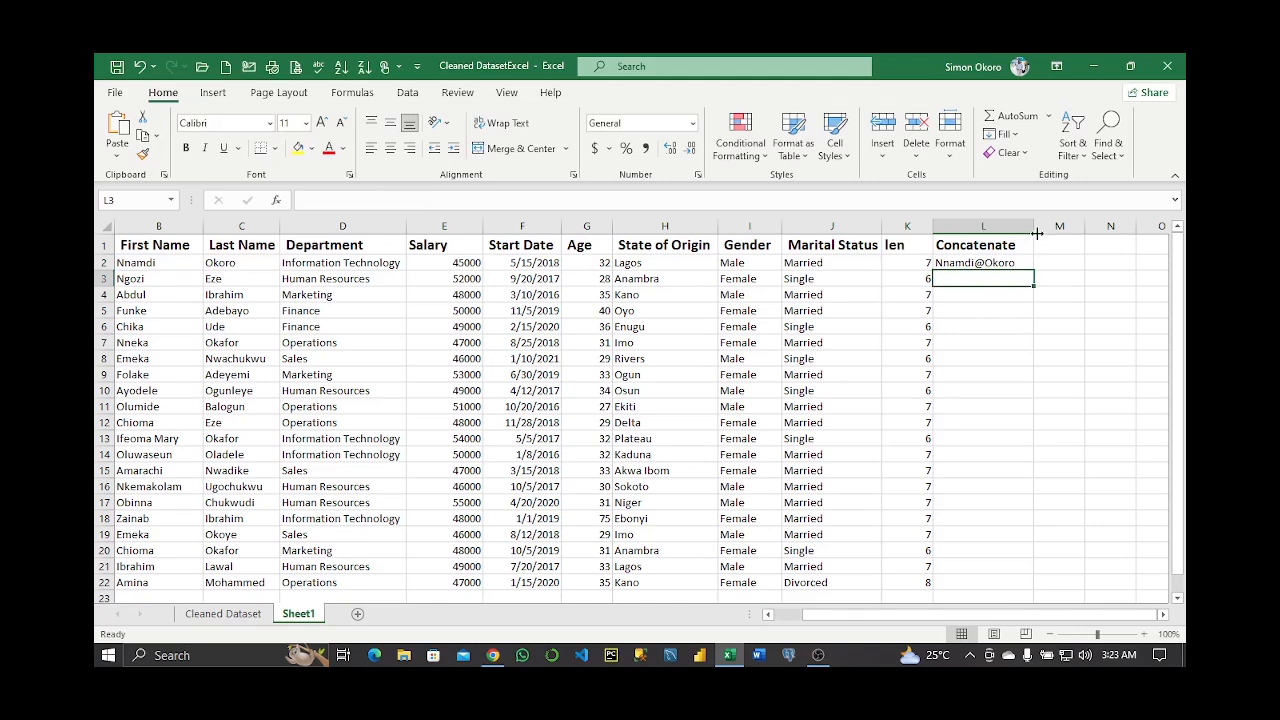
drag(1034, 226, 1077, 226)
click(1024, 263)
Copy L2's @-joined name formula down to L22, then open J2 for editing
double_click(1074, 268)
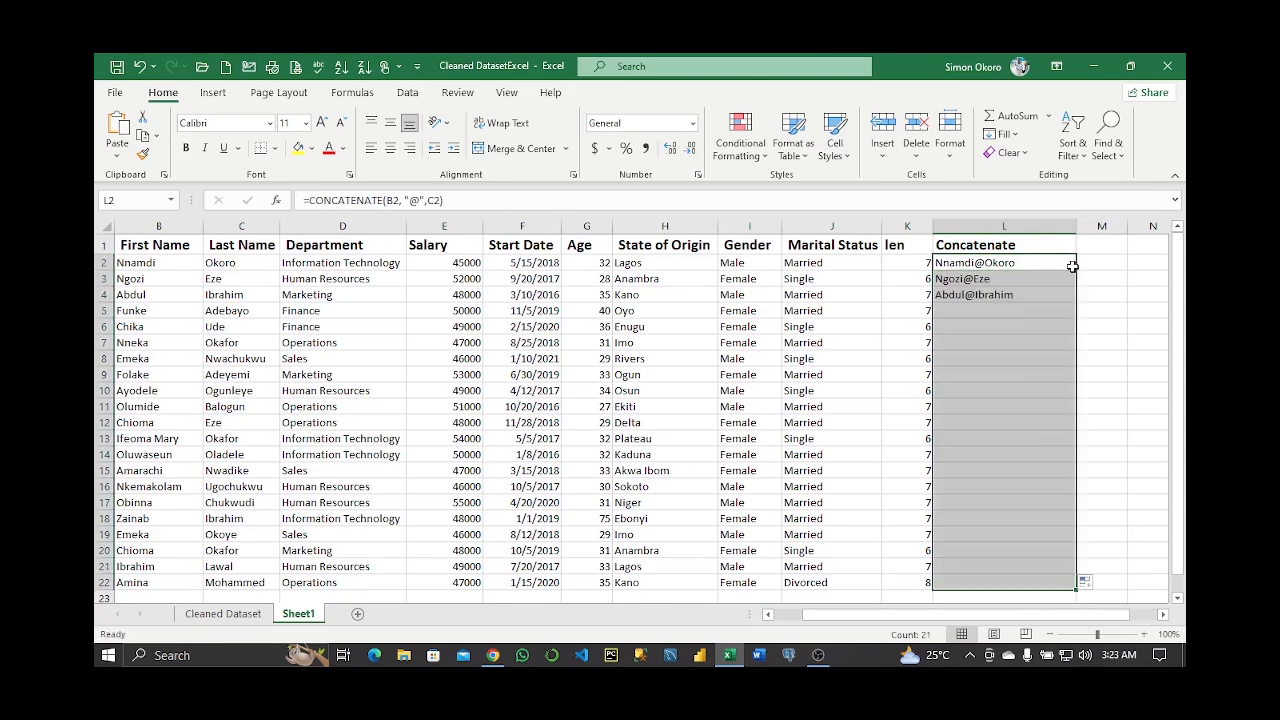
scroll(1021, 444, down, 1)
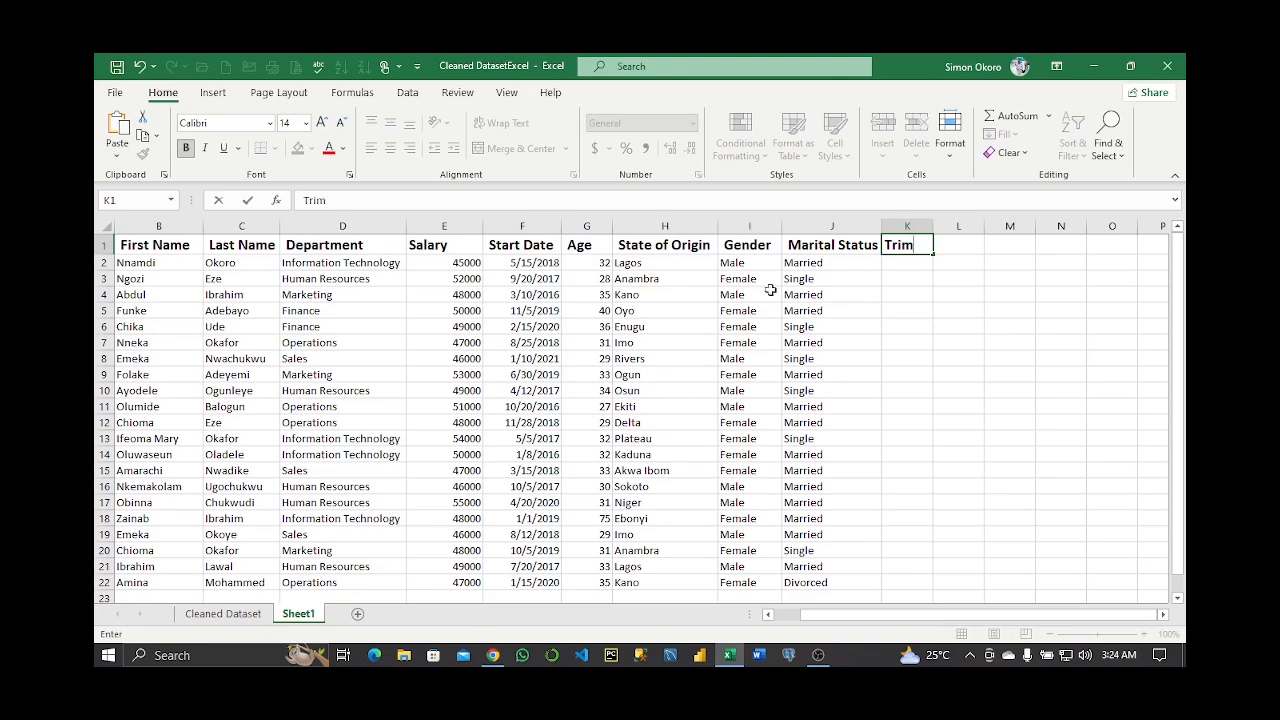
double_click(787, 264)
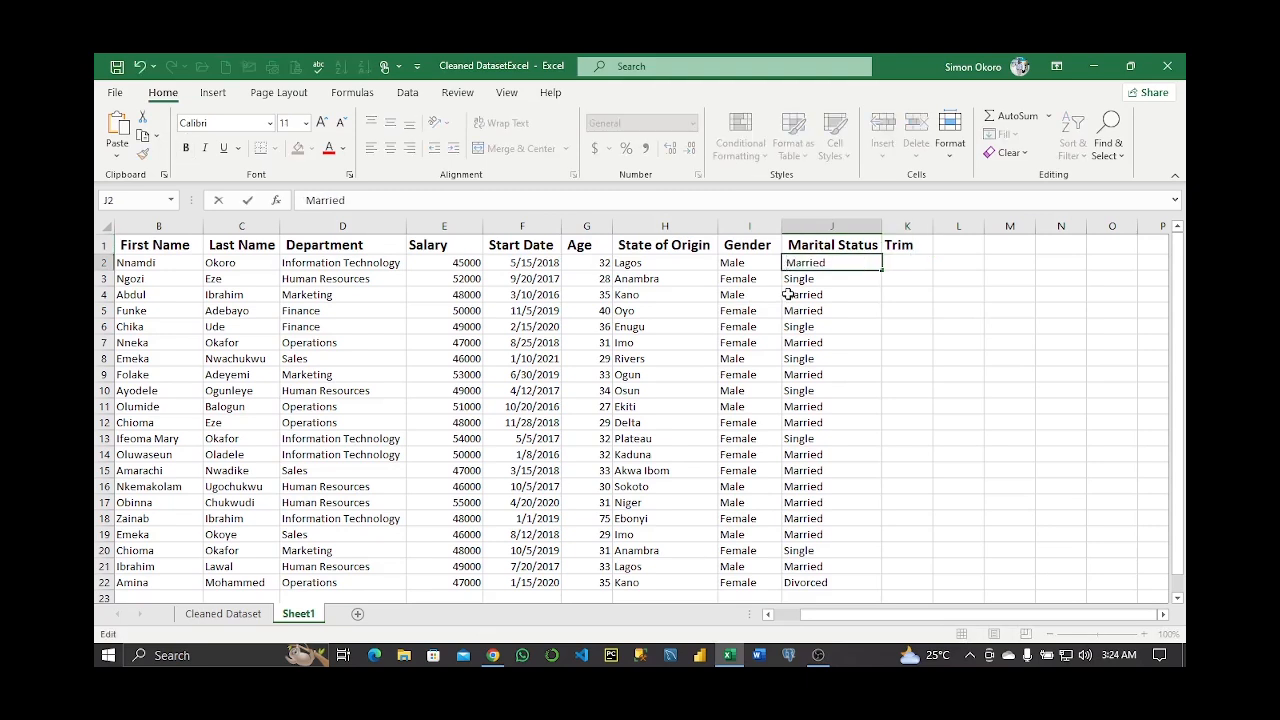
Pad the Marital Status values in J2 through J5 with leading spaces
click(787, 279)
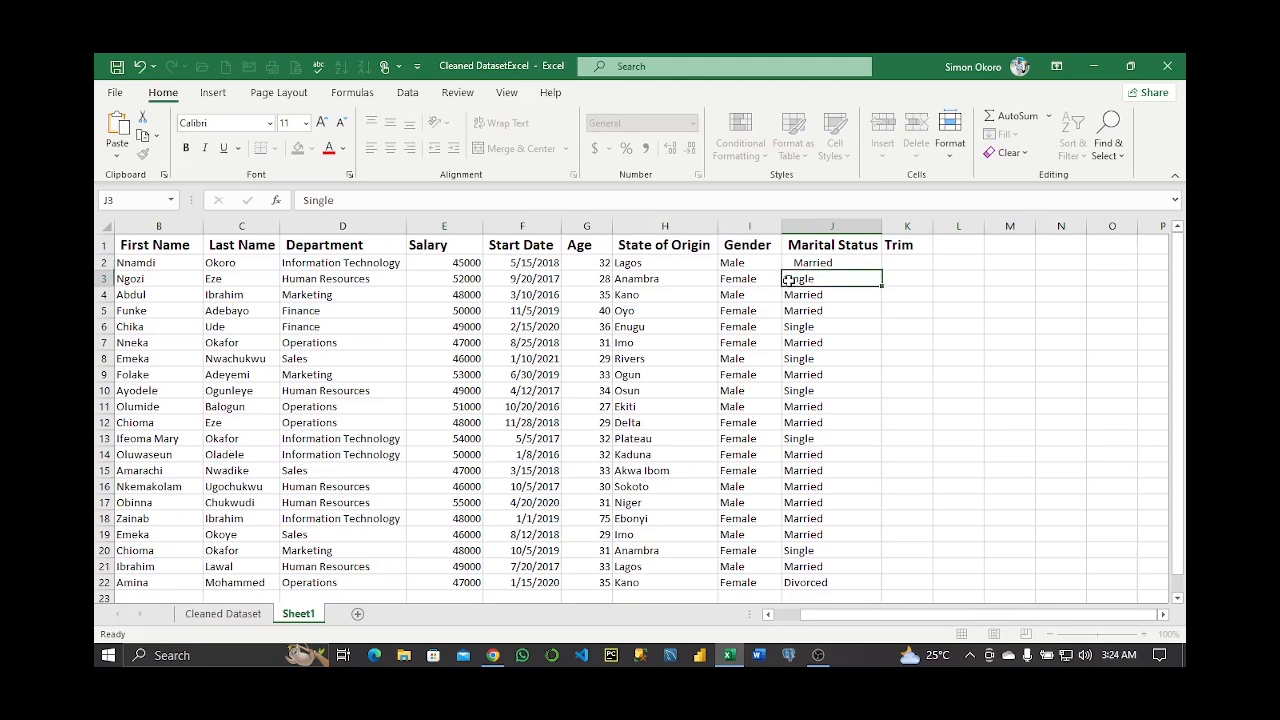
double_click(790, 279)
double_click(790, 296)
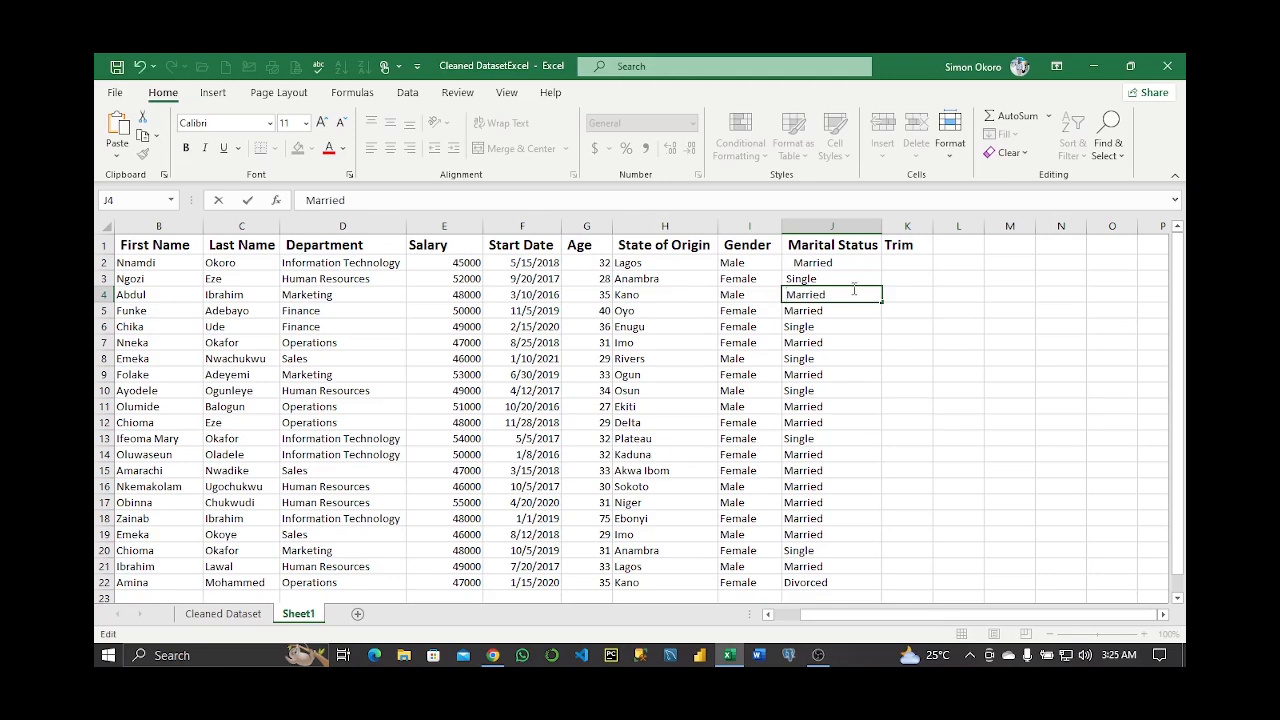
key(Return)
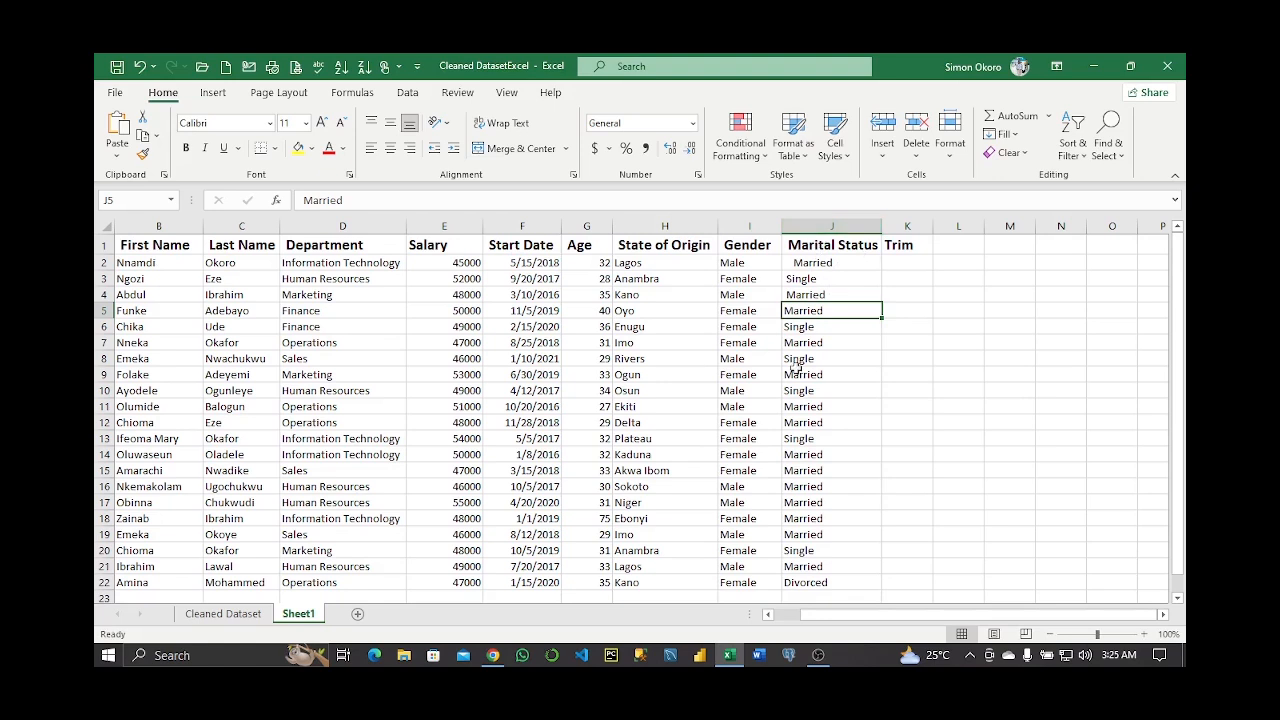
double_click(830, 311)
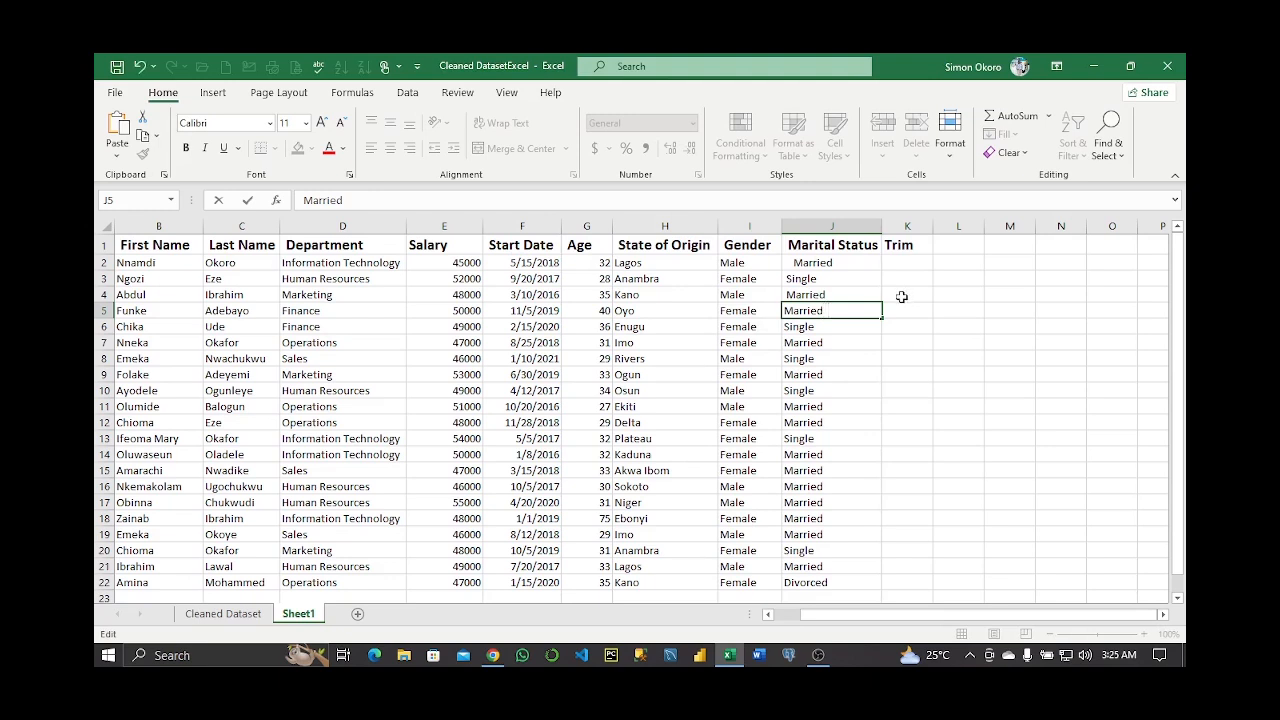
click(840, 328)
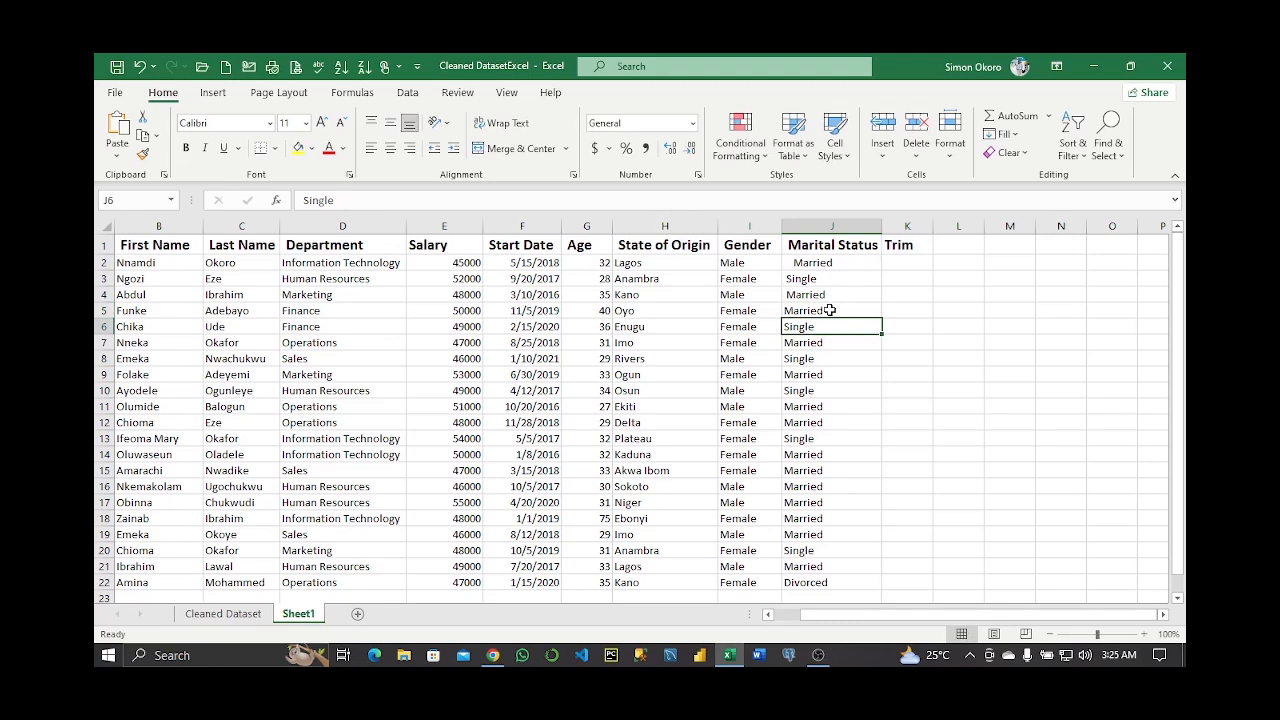
click(905, 262)
text(=tri)
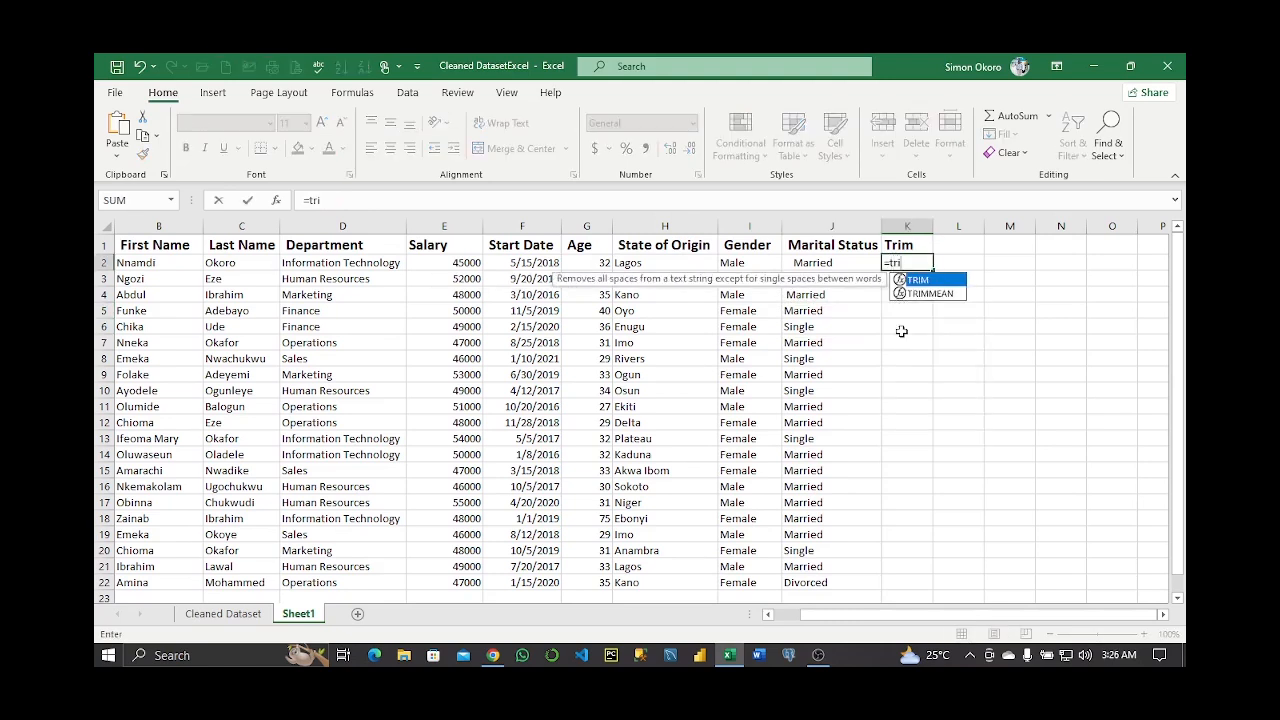
Enter =TRIM(J2:J22) in K2, then undo the trimmed results and the added spaces
key(Tab)
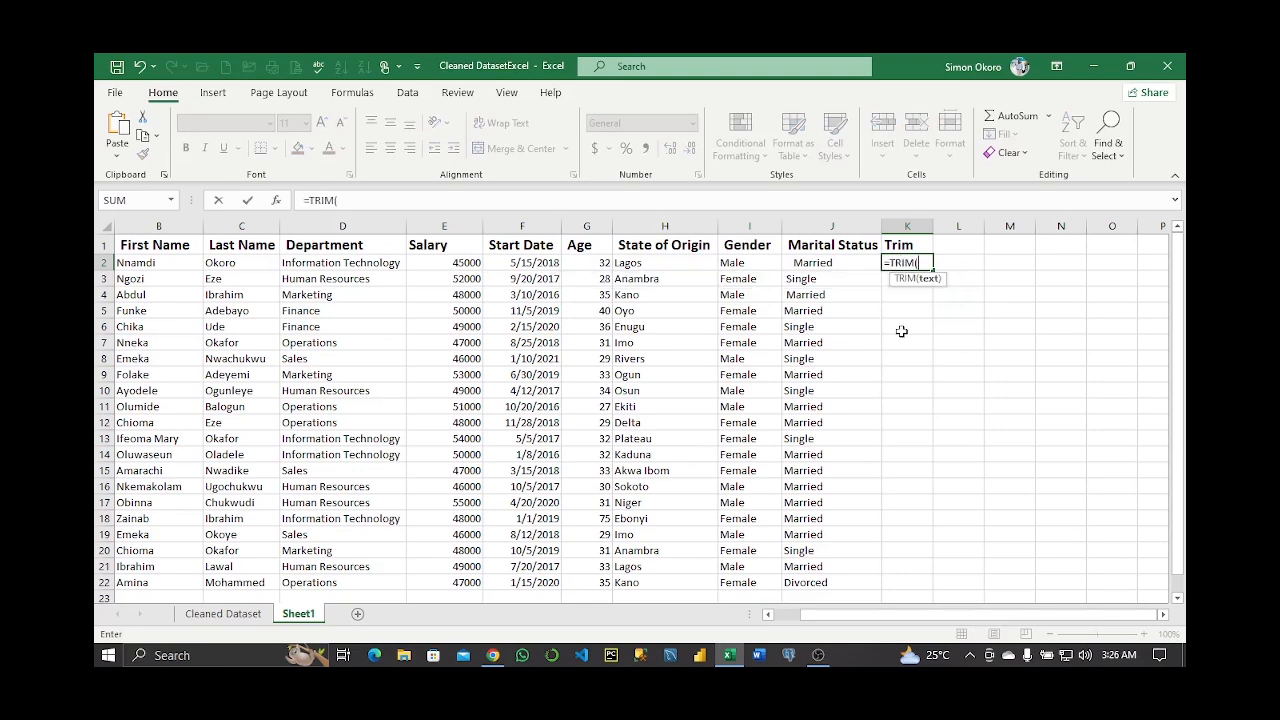
click(823, 261)
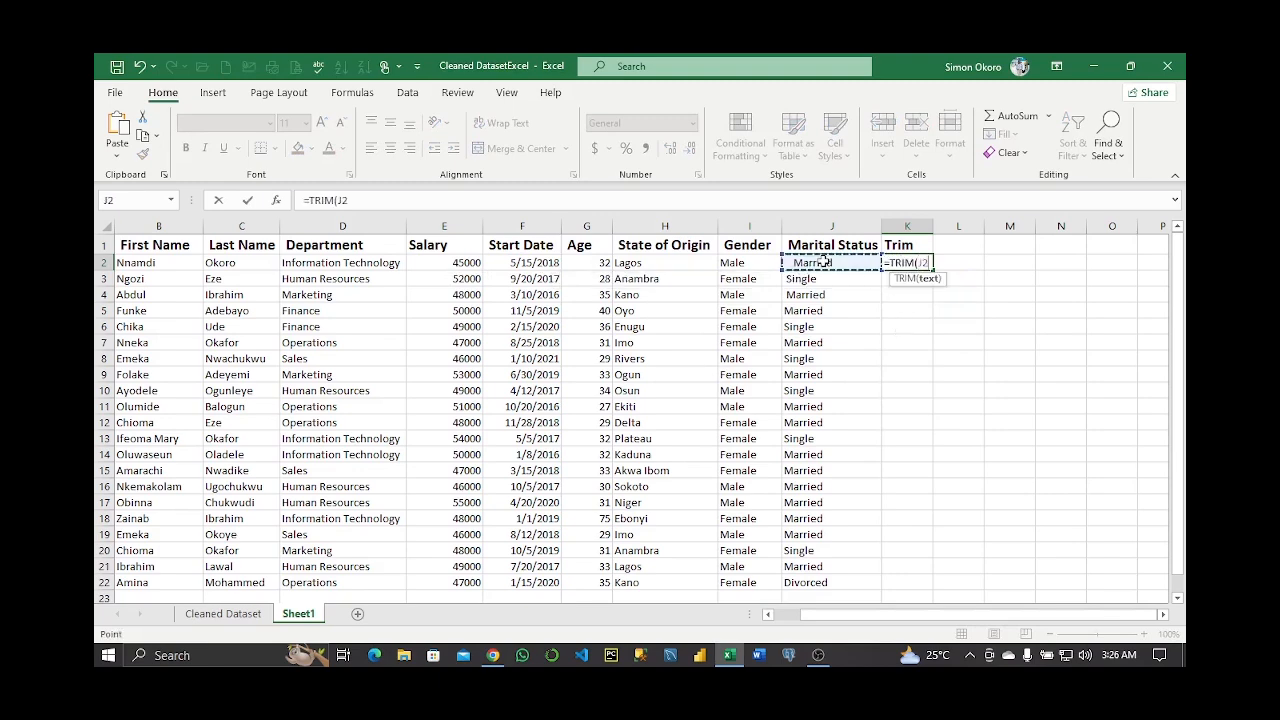
drag(833, 261, 843, 569)
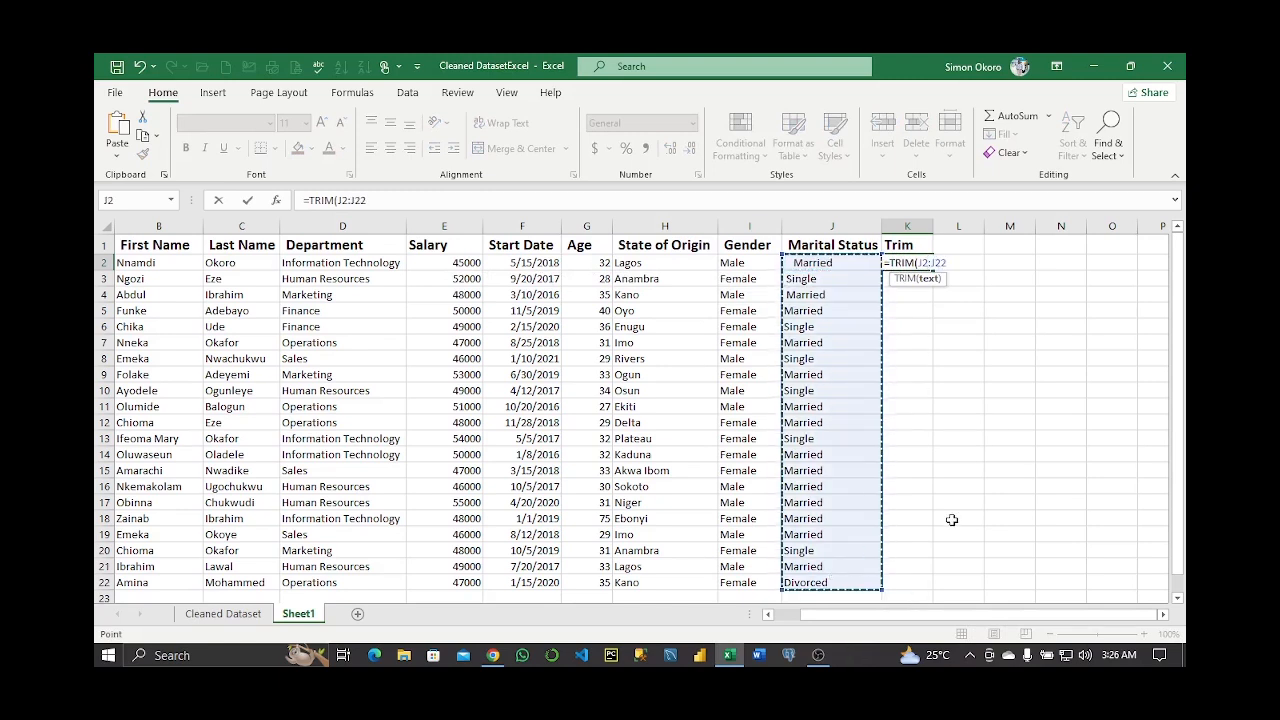
key(Return)
drag(933, 225, 976, 225)
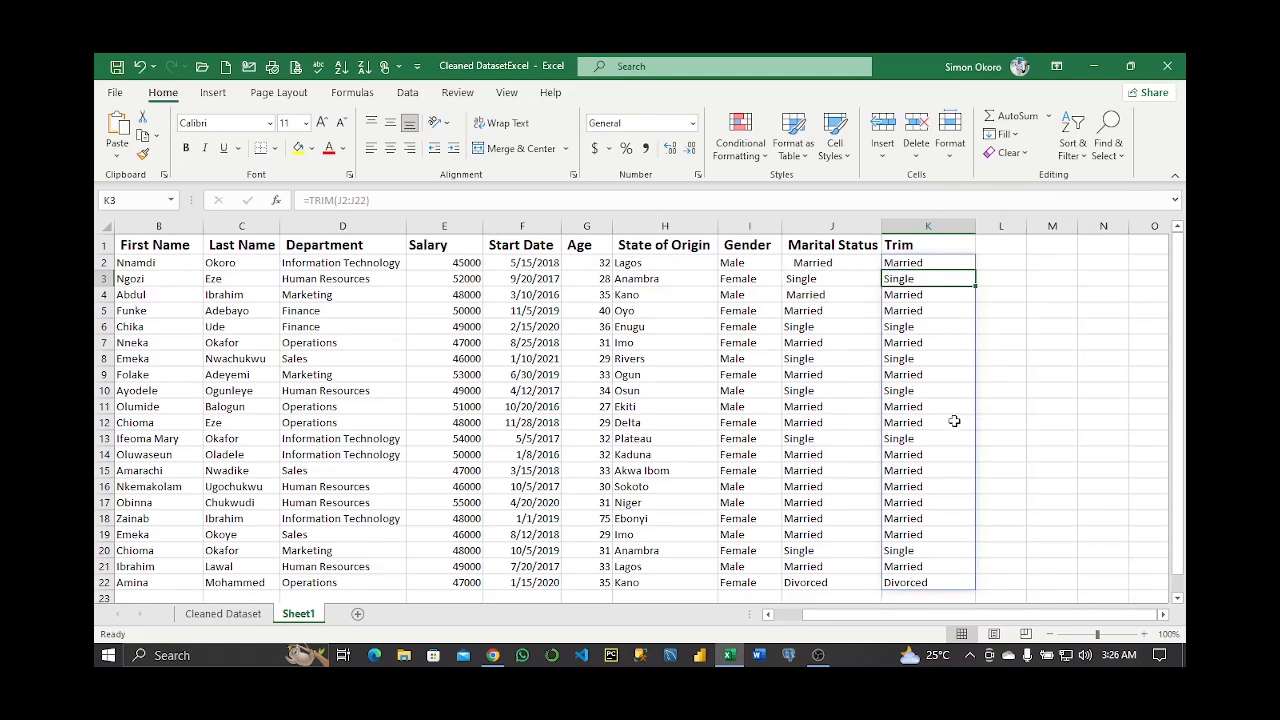
key(ctrl+z)
key(ctrl+z)
key(ctrl+z)
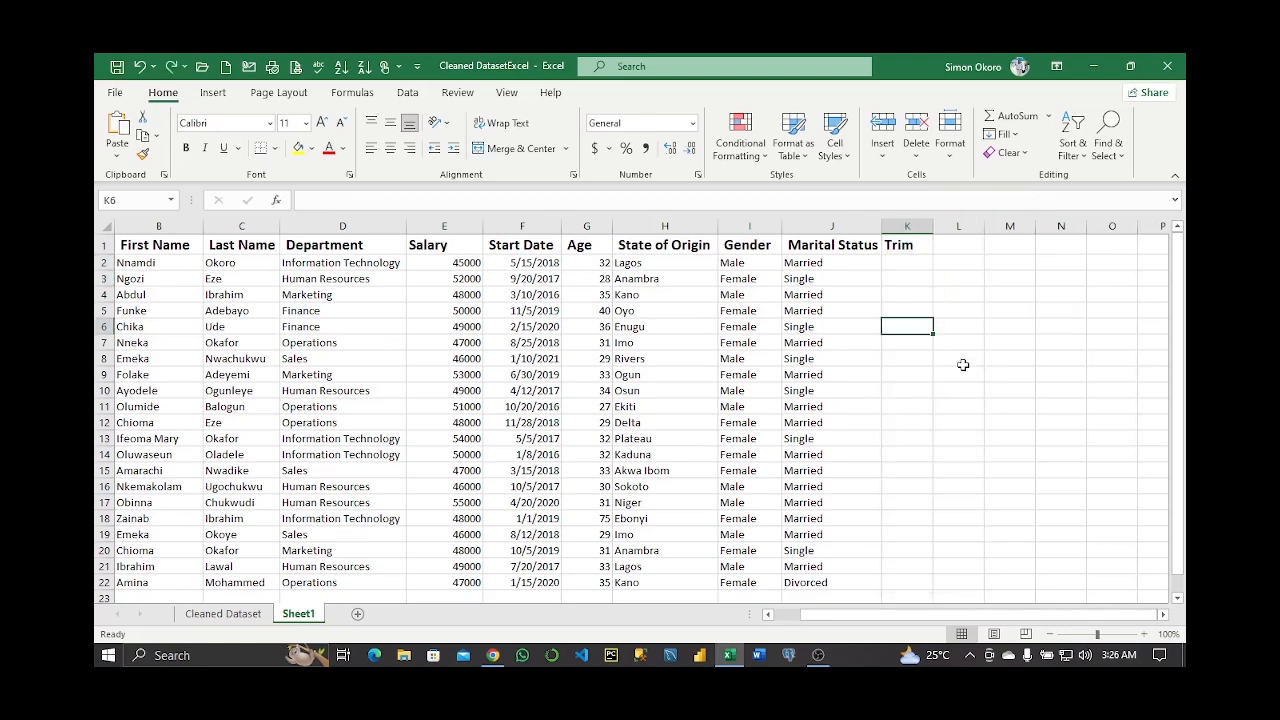
key(ctrl+z)
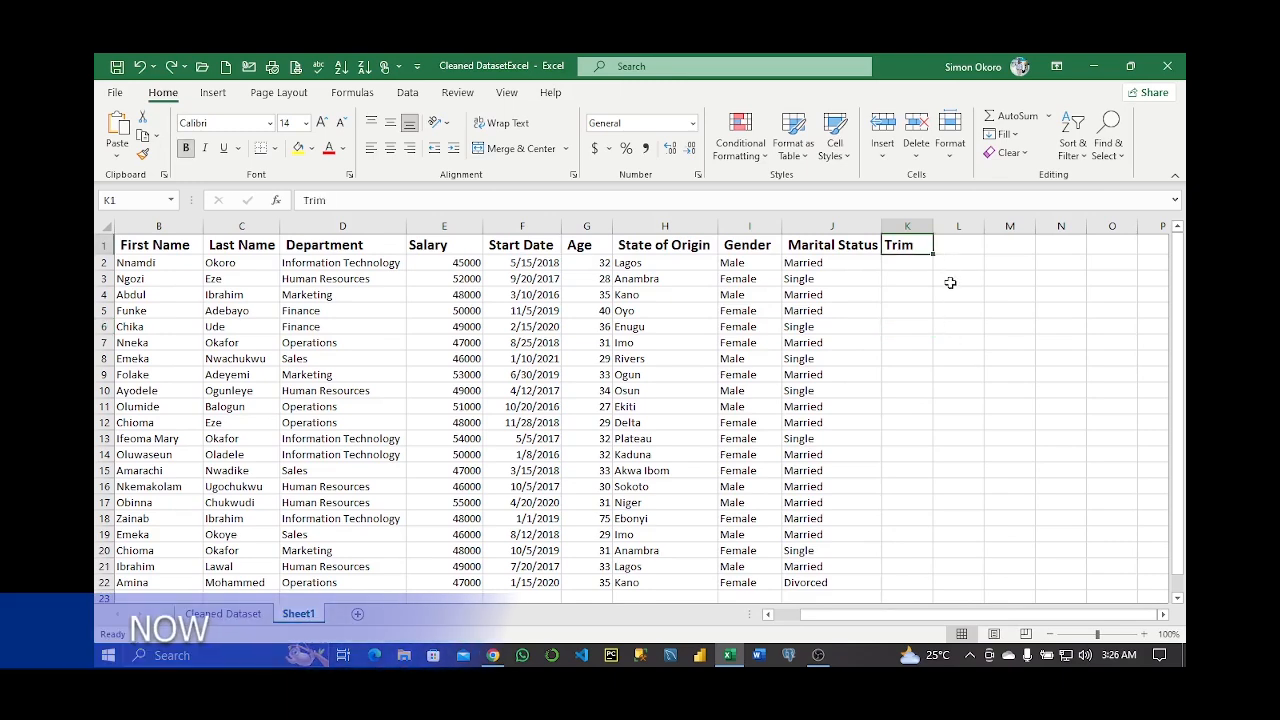
Head column K 'Now' and enter =NOW() in K2, widening it to show 10/21/2024 3:27
text(Now)
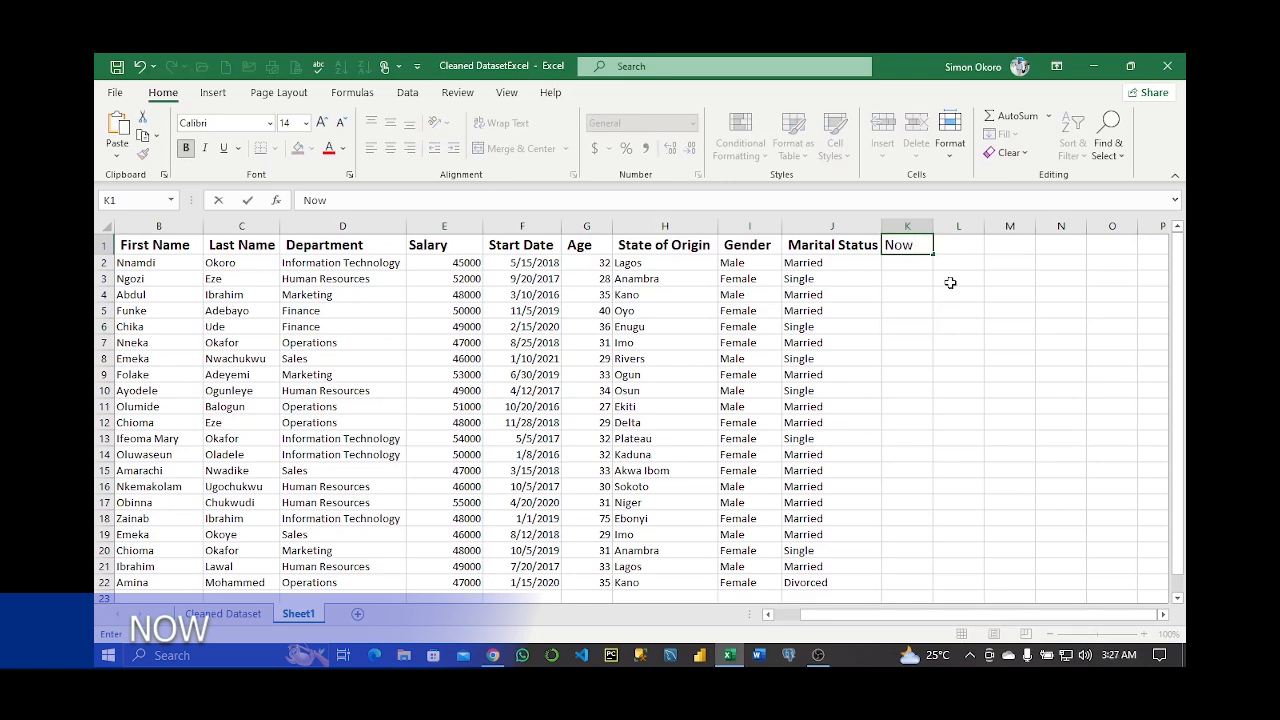
key(Return)
text(=)
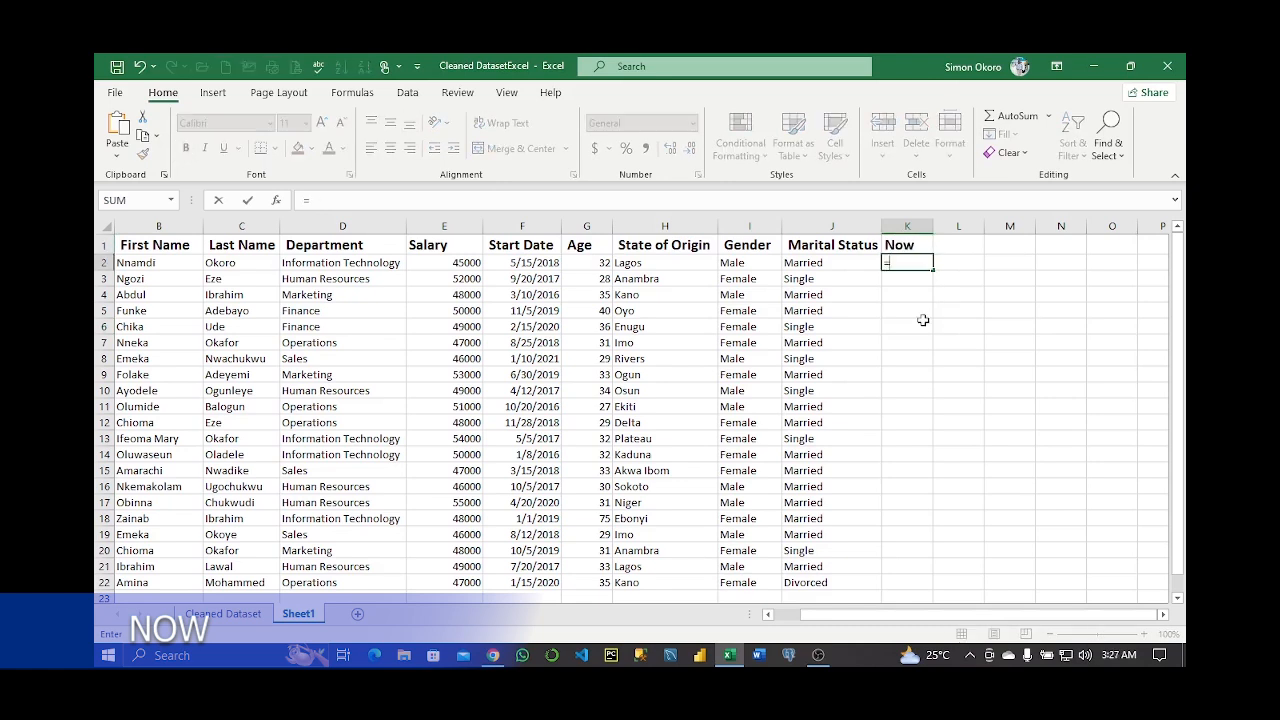
text(NOW())
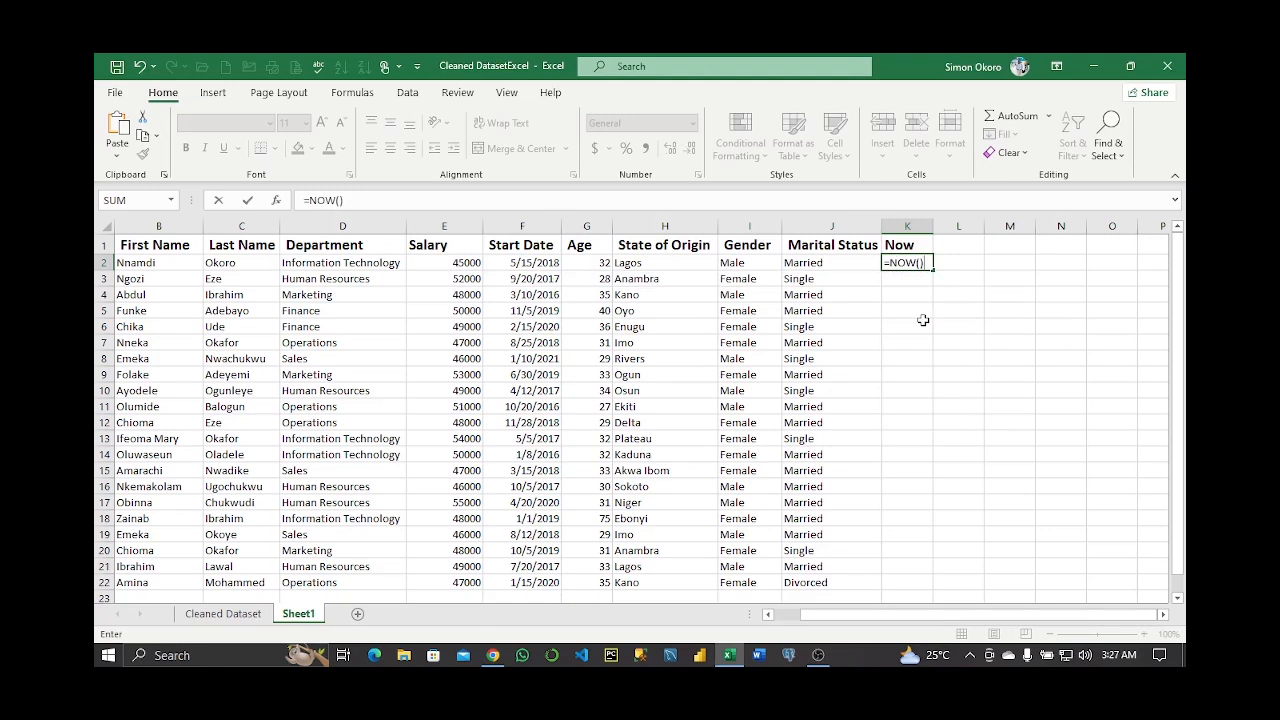
key(Return)
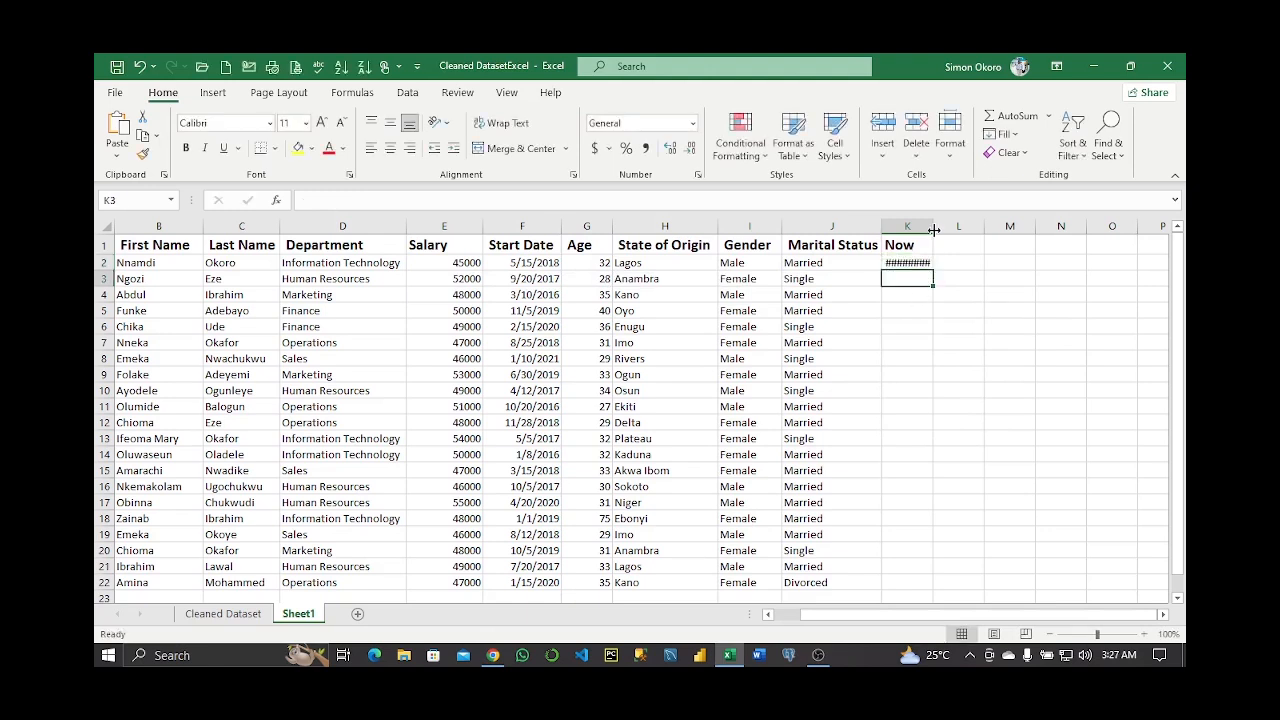
drag(933, 229, 966, 229)
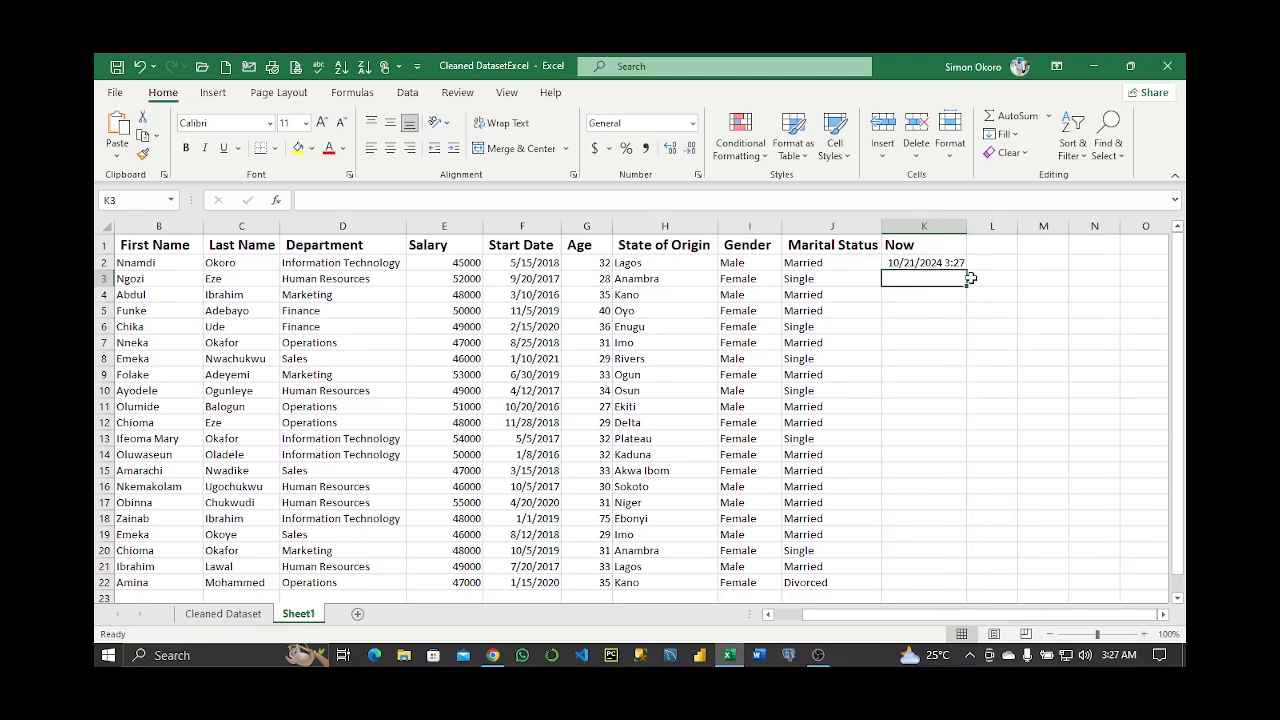
mouse_move(1113, 655)
click(921, 298)
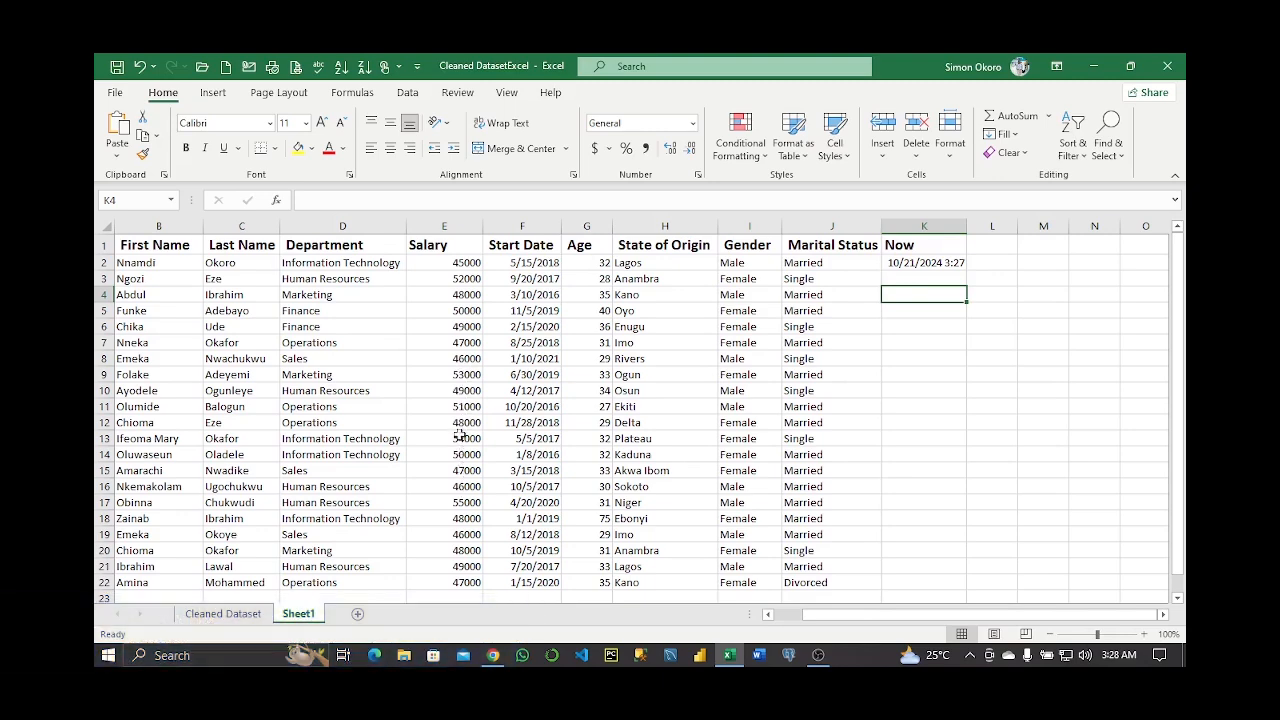
Compare the salaries in E2, E9, E13 and E17, then bring up column K's context menu
click(469, 505)
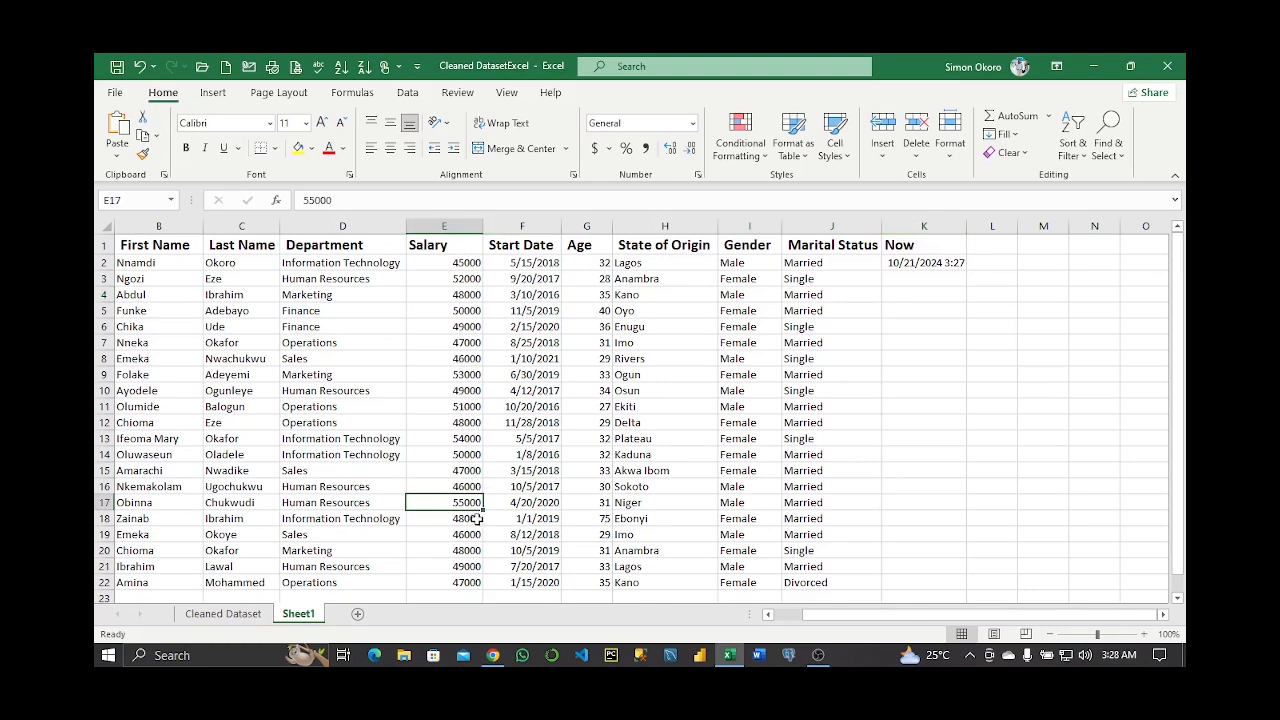
click(466, 265)
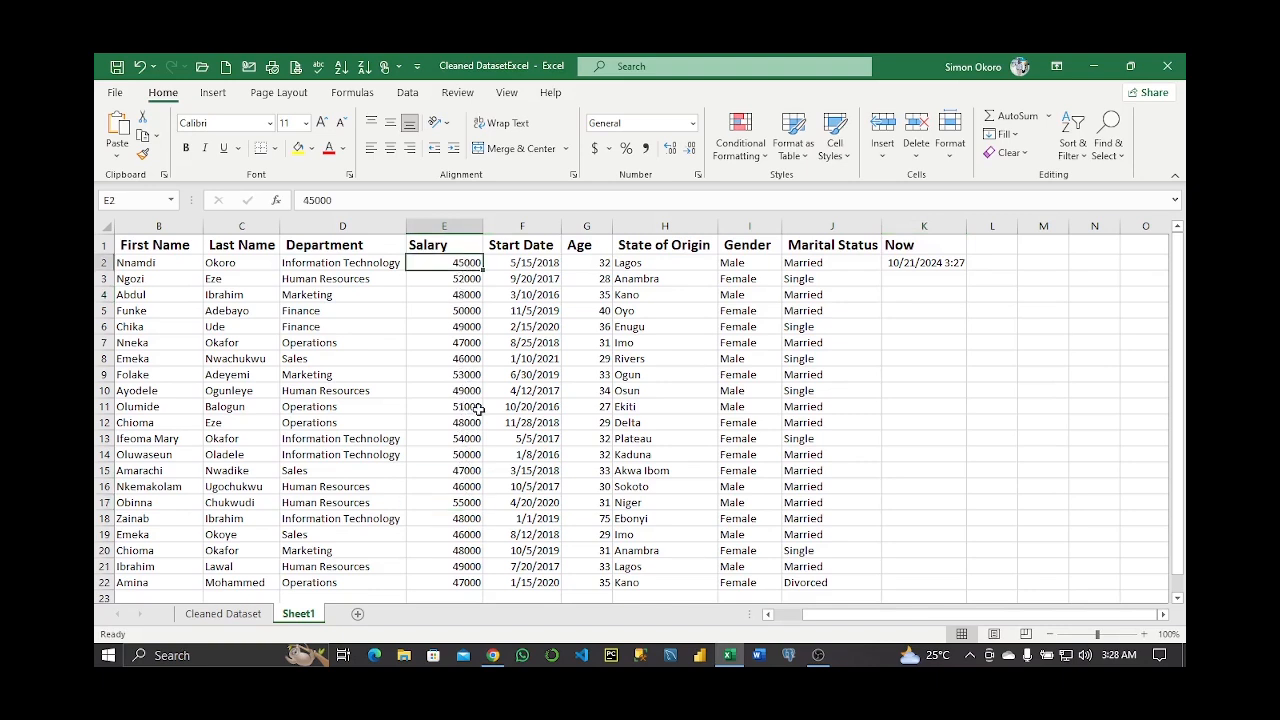
click(471, 503)
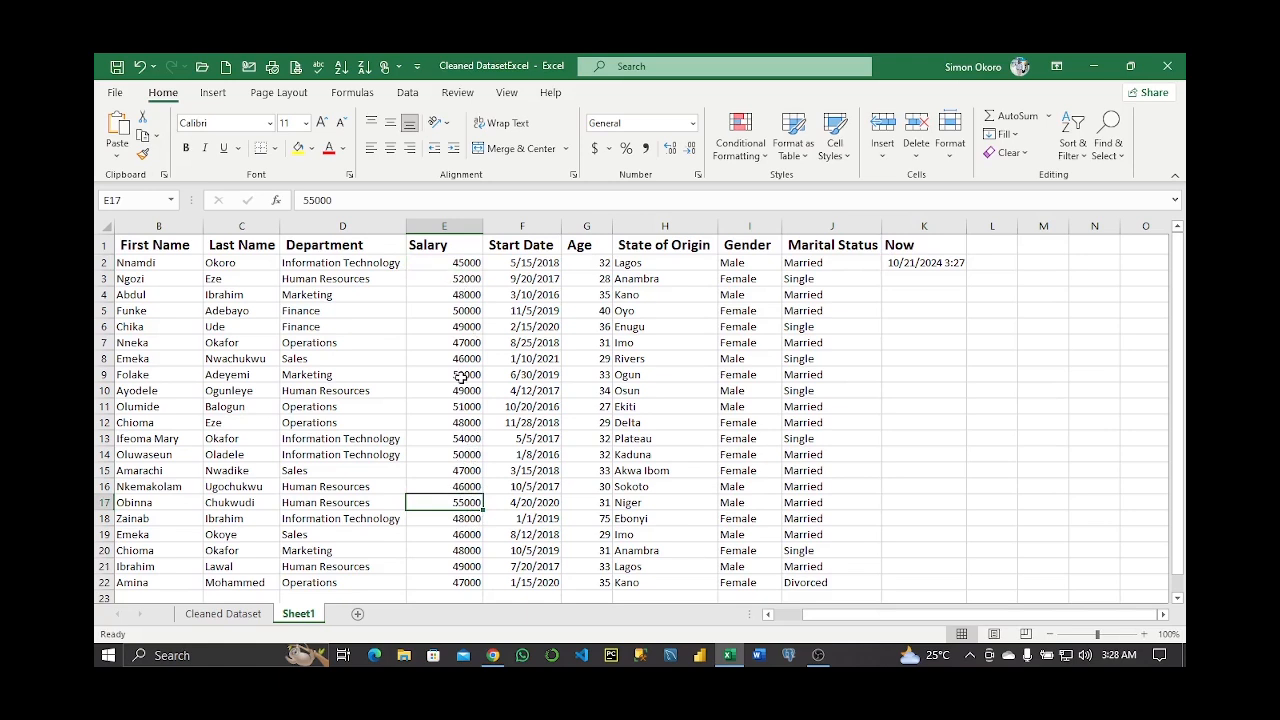
click(467, 440)
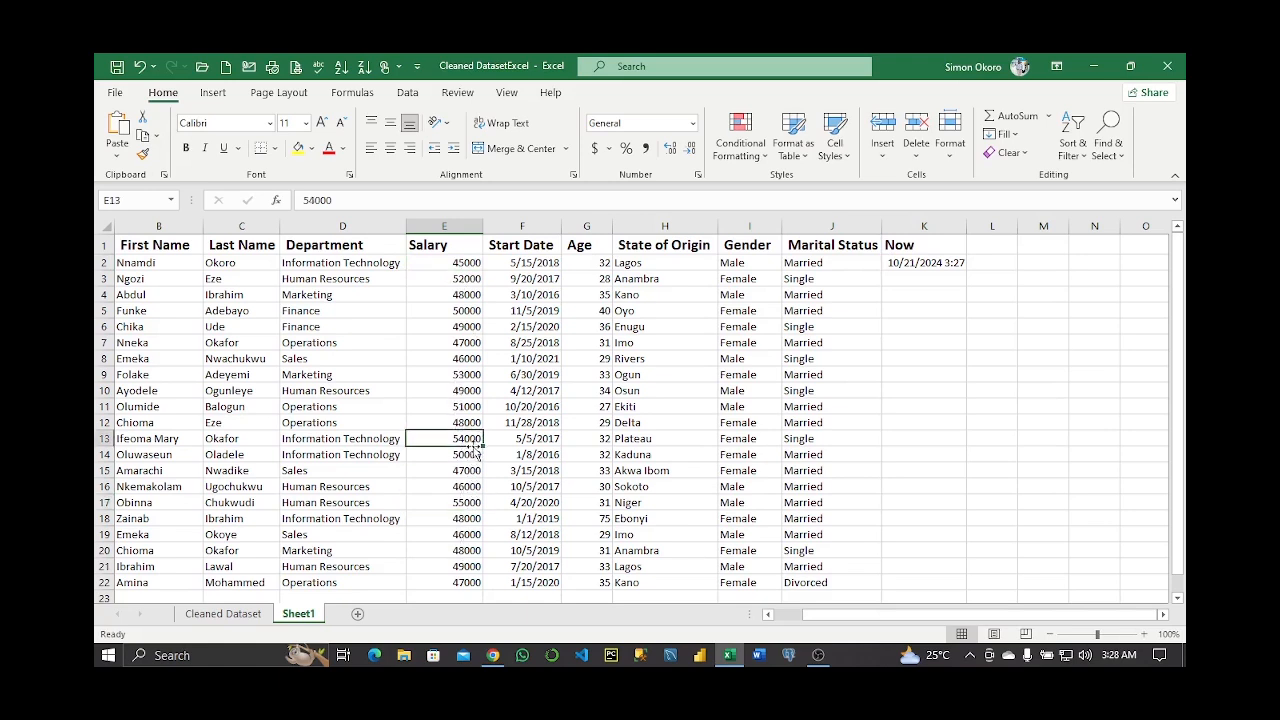
click(468, 503)
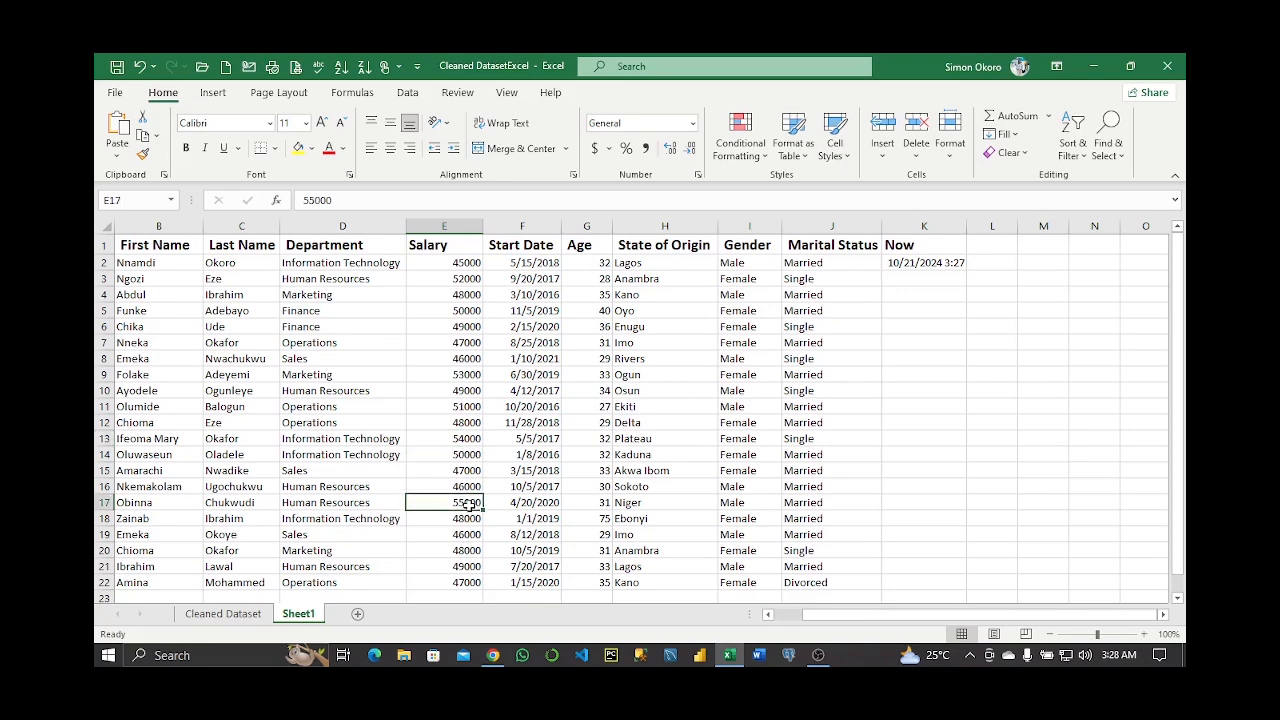
click(466, 441)
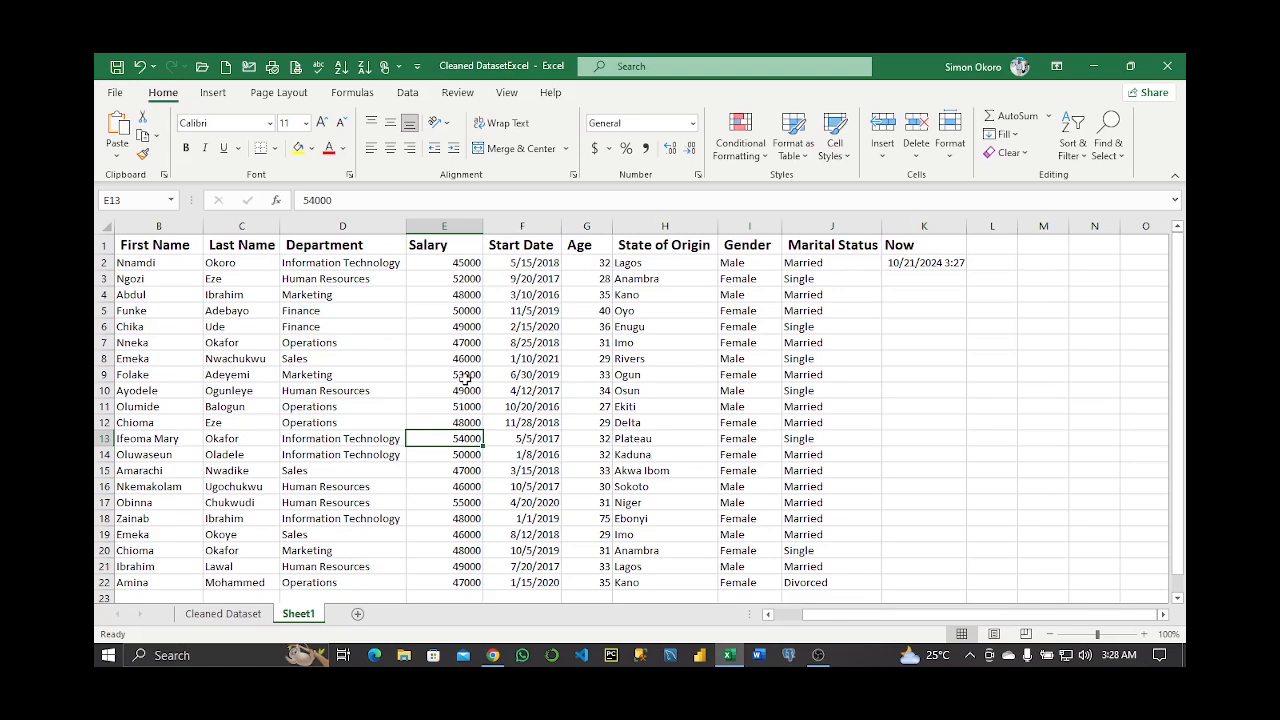
click(466, 377)
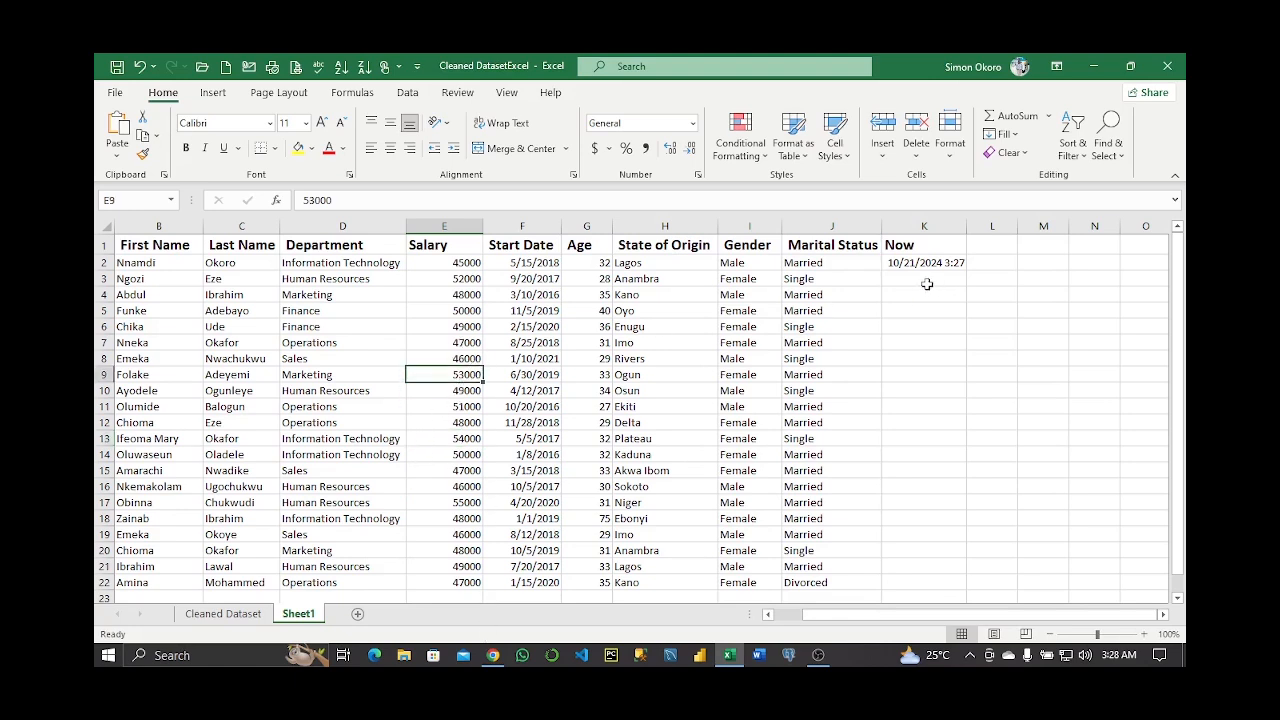
click(923, 226)
right_click(923, 226)
Delete the Now column and head the new column K 'Rank'
click(948, 341)
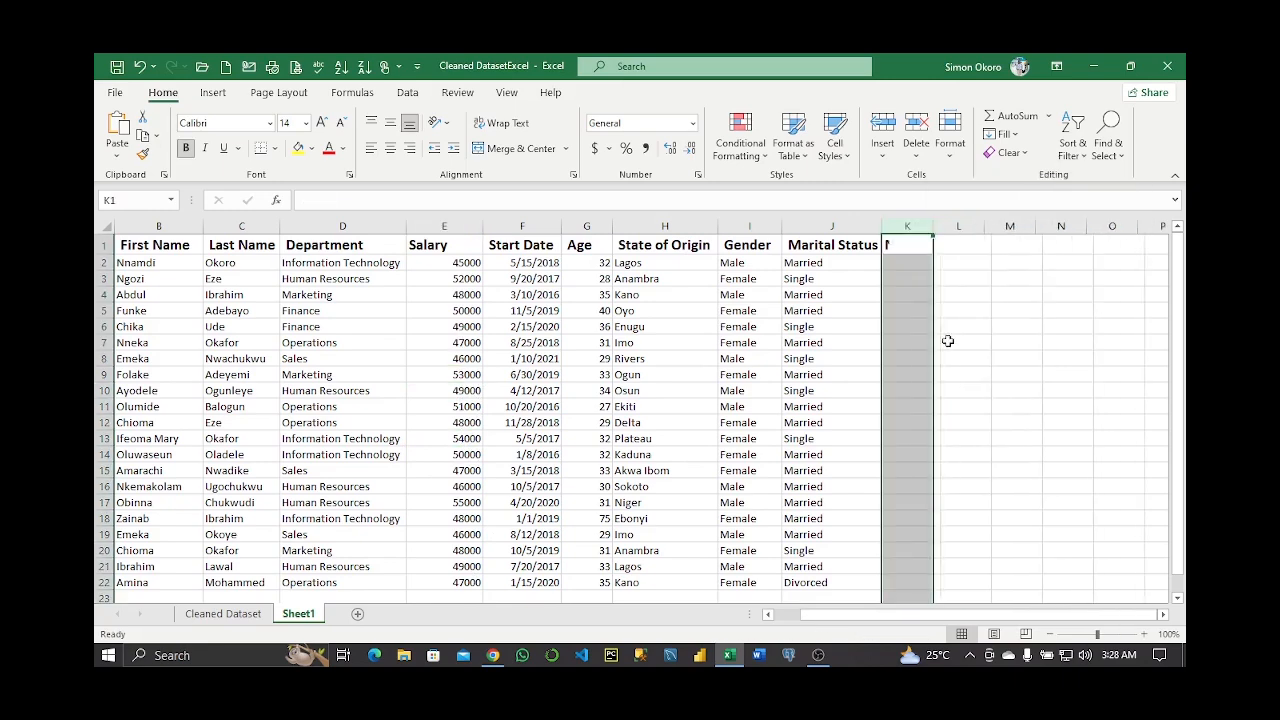
click(905, 250)
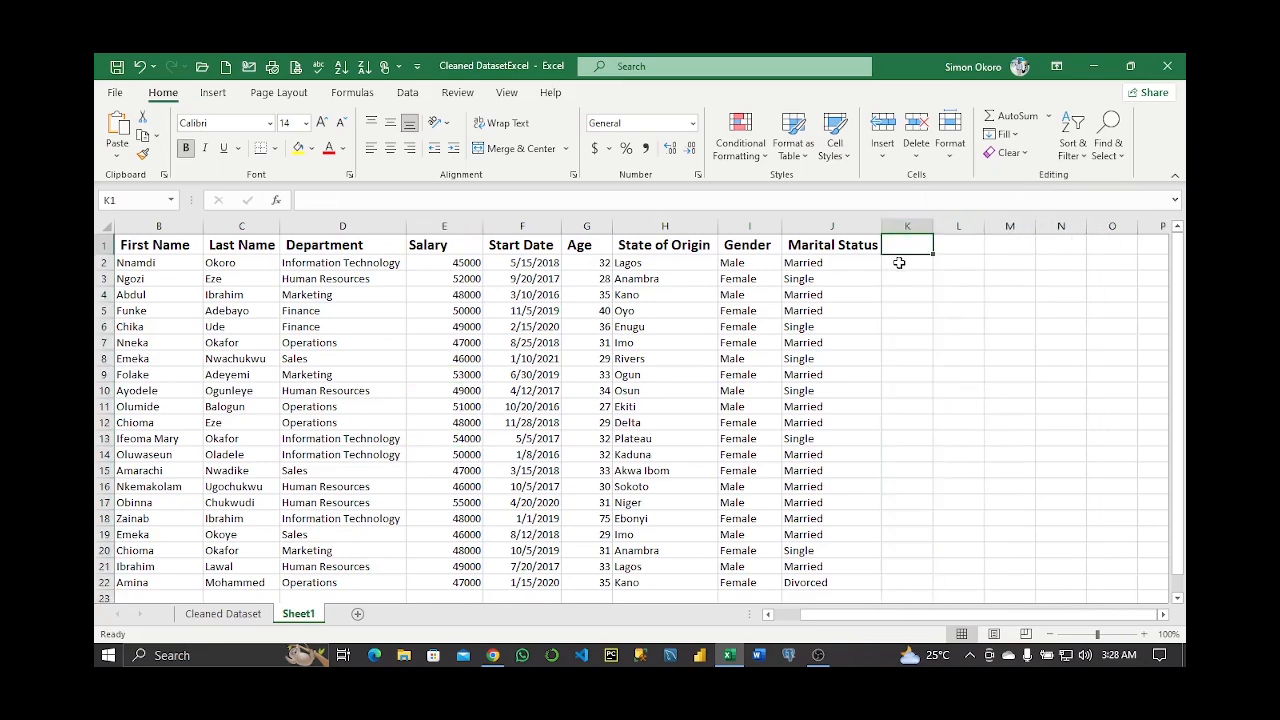
text(Rank)
key(Return)
Rank E3's salary within E2:E22 using =RANK(E3,E2:E22) in K2
text(=rank)
key(Tab)
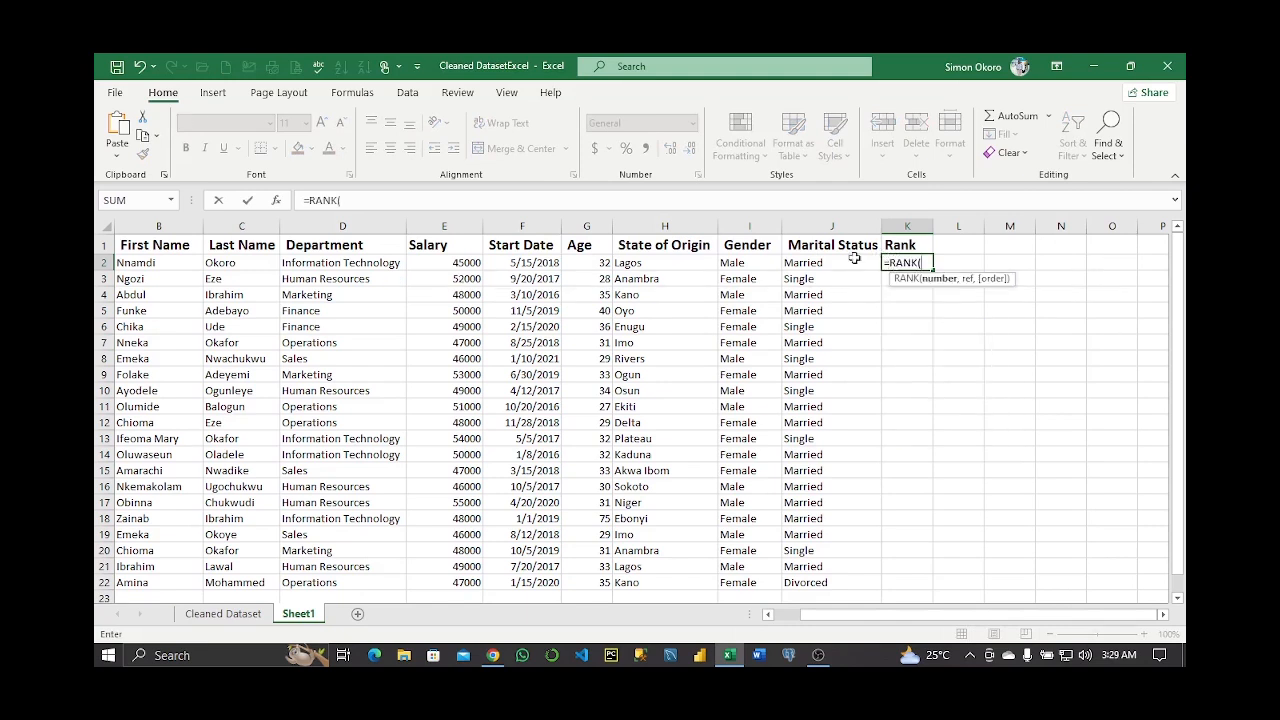
click(465, 280)
text(,)
drag(444, 262, 465, 582)
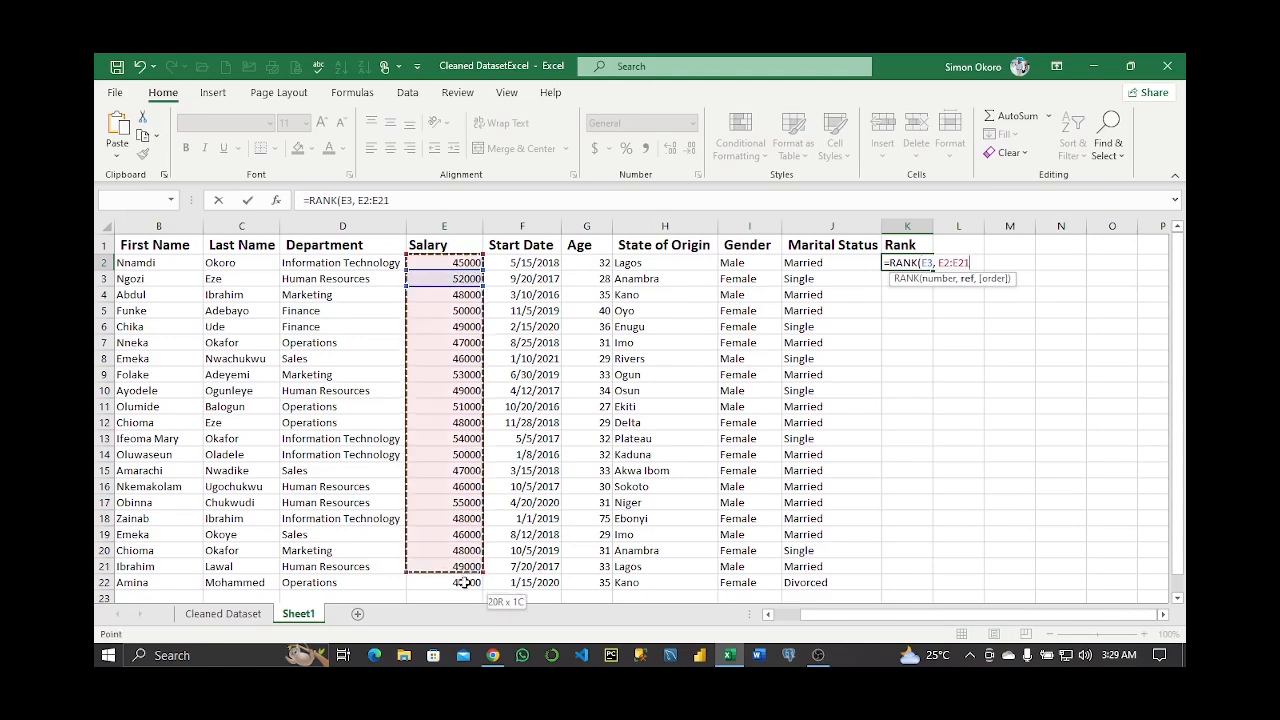
text())
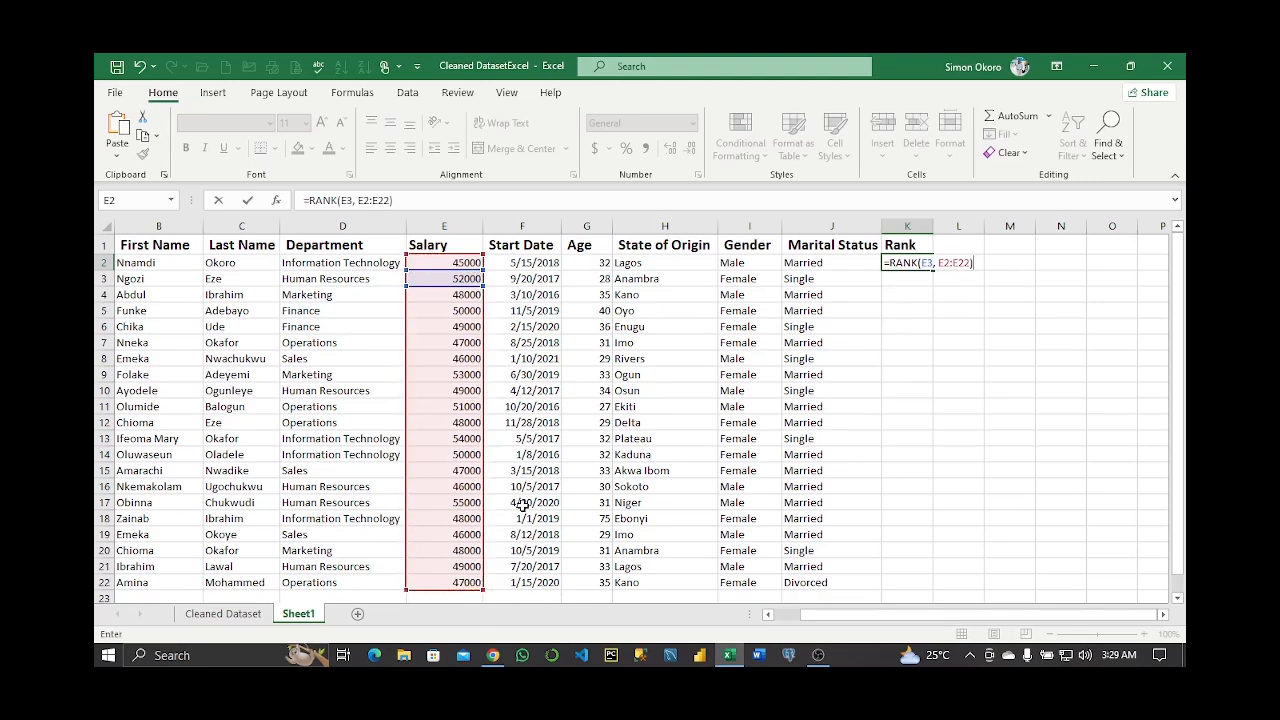
key(Return)
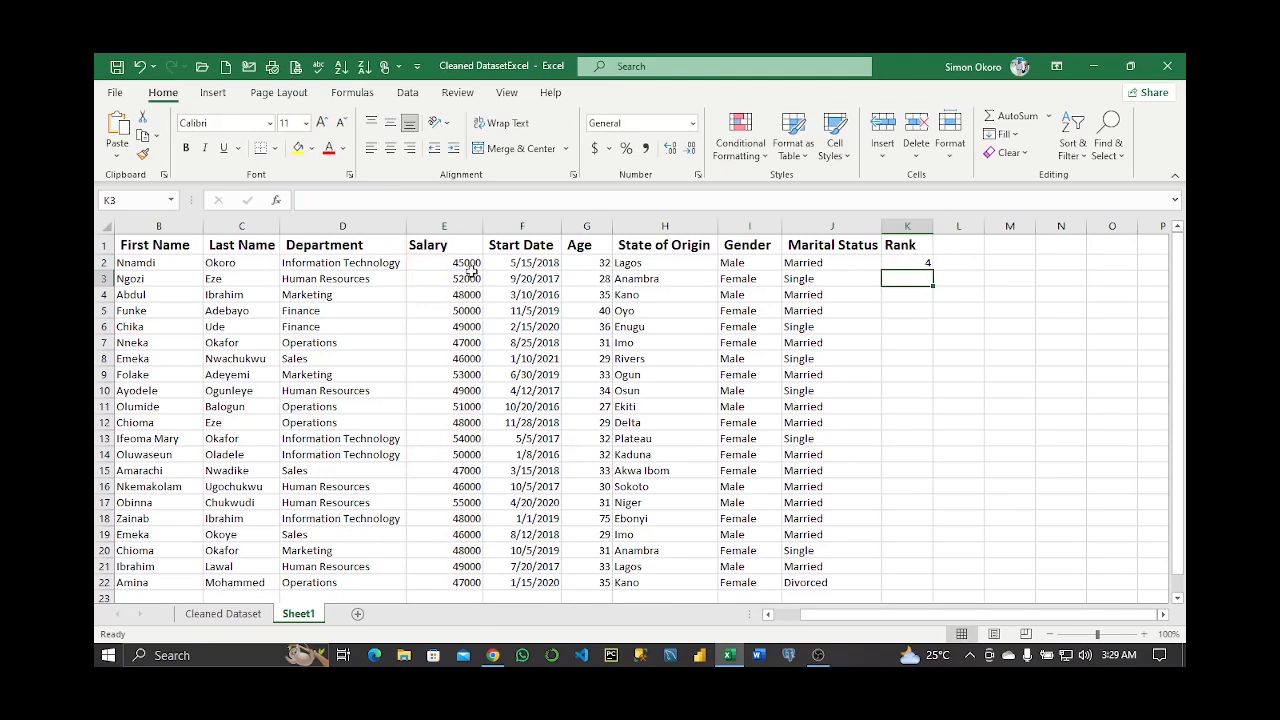
Check the row 3 employee's salary in E3 against its rank of 4
click(103, 278)
click(452, 281)
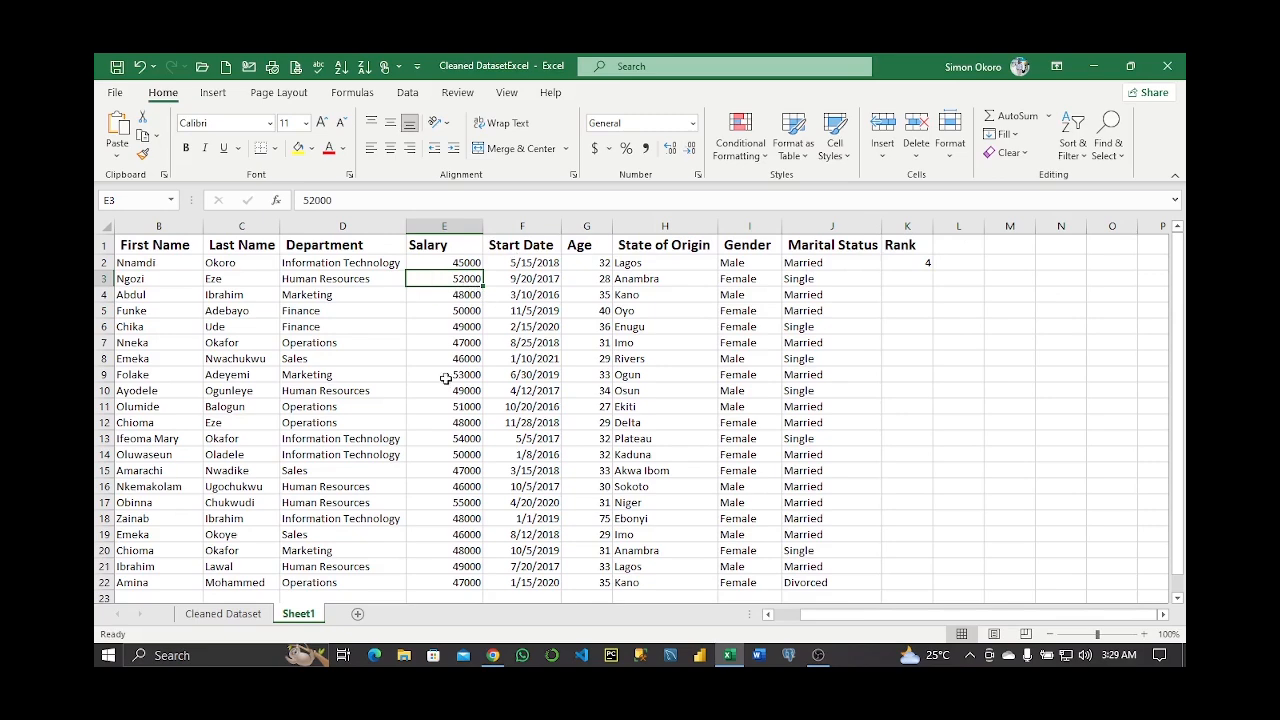
click(1005, 263)
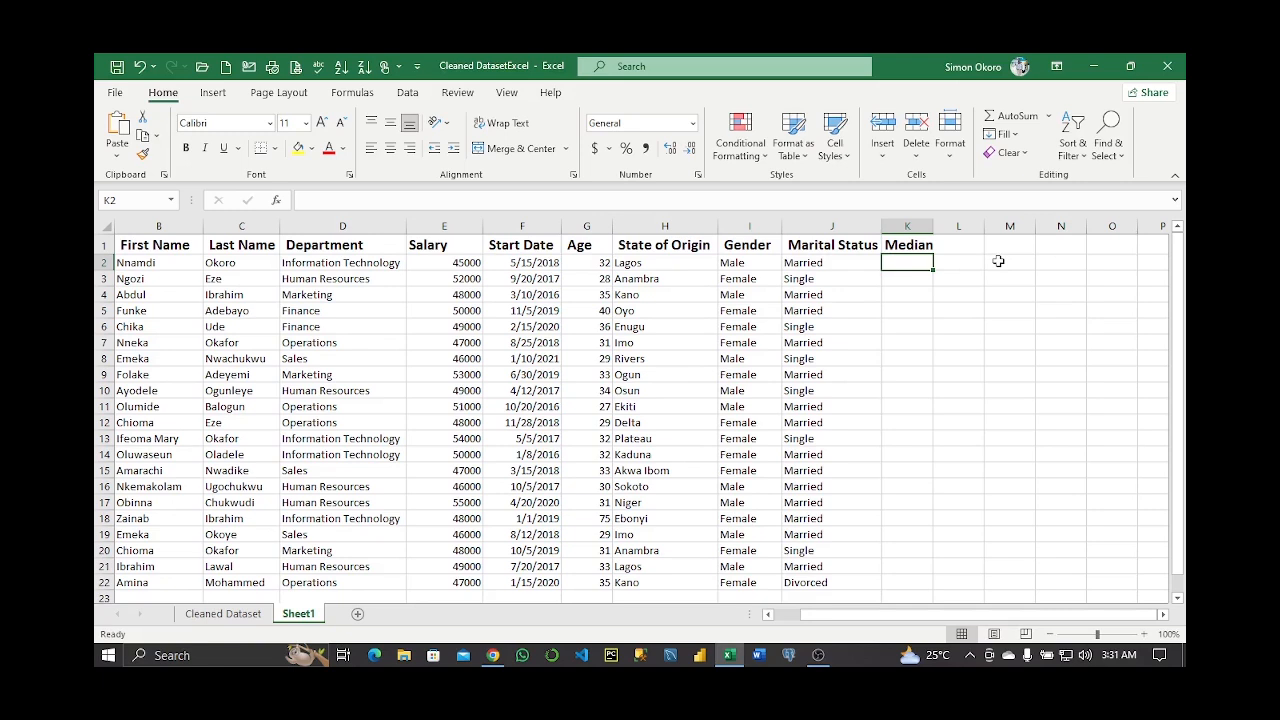
Enter =MEDIAN(E2:E22) in K2, returning 48000, and compare it with salary E12
text(=)
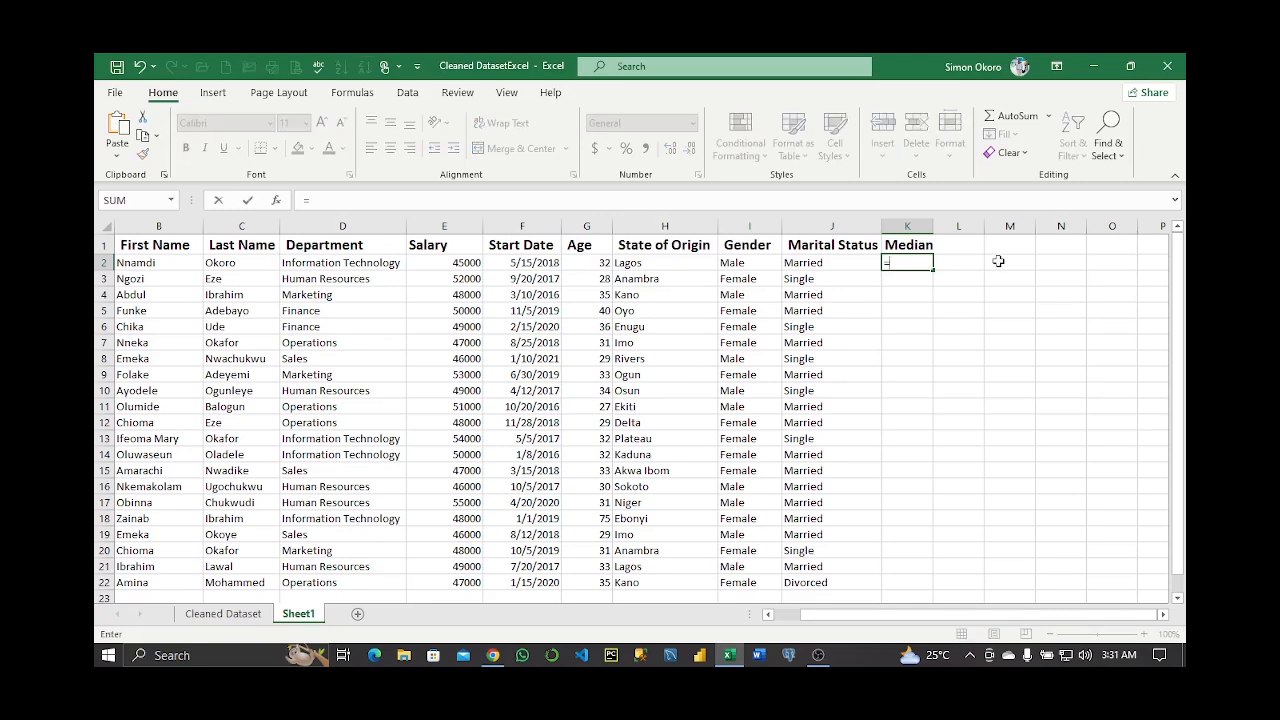
text(median)
key(Tab)
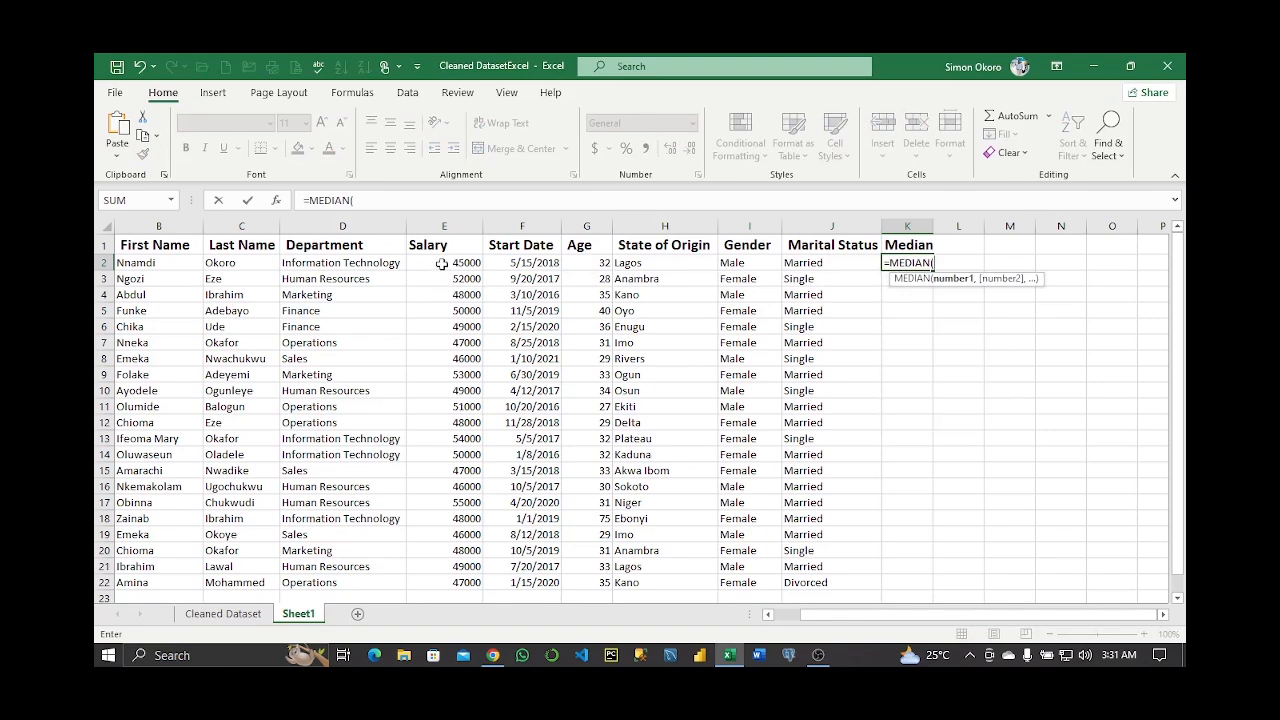
drag(441, 263, 472, 583)
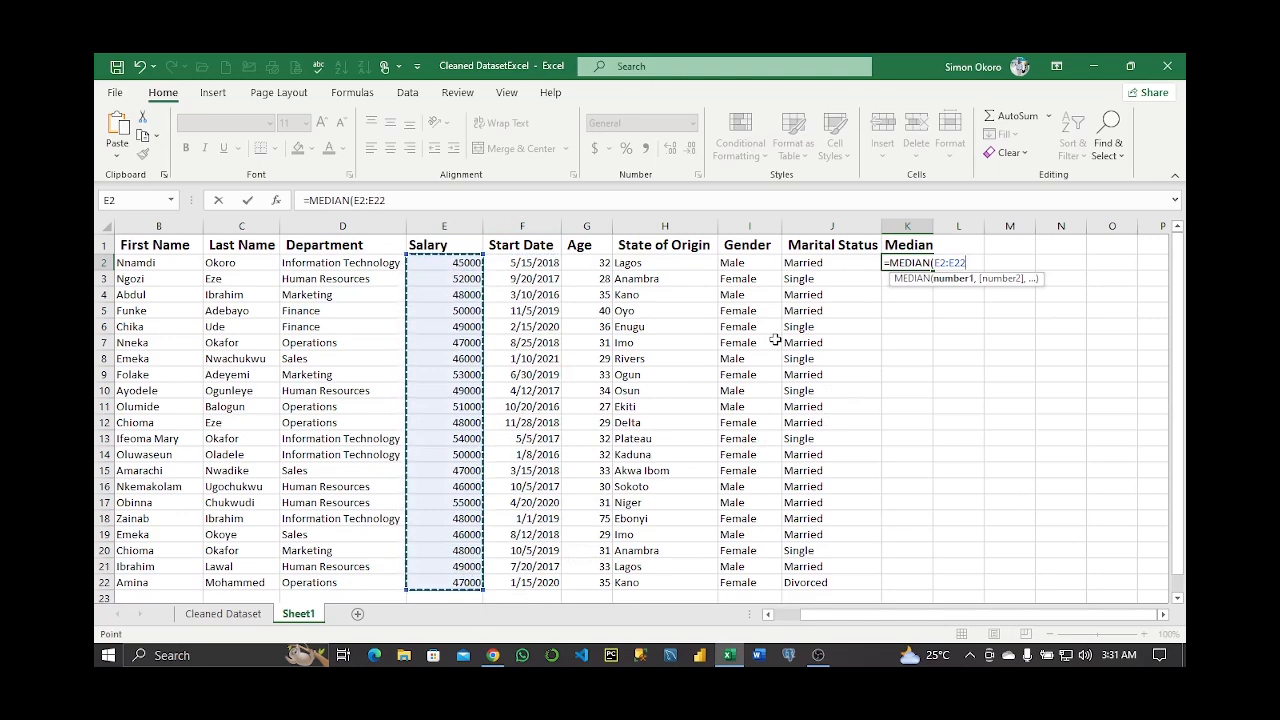
text())
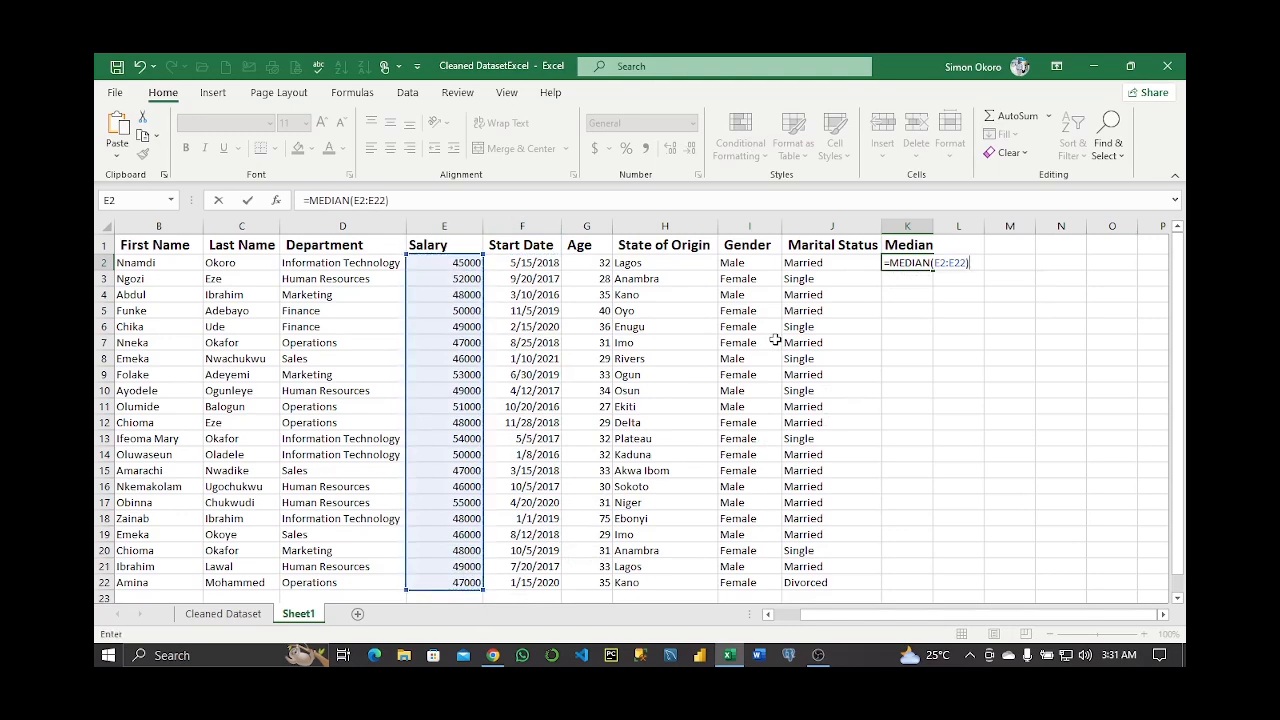
key(Return)
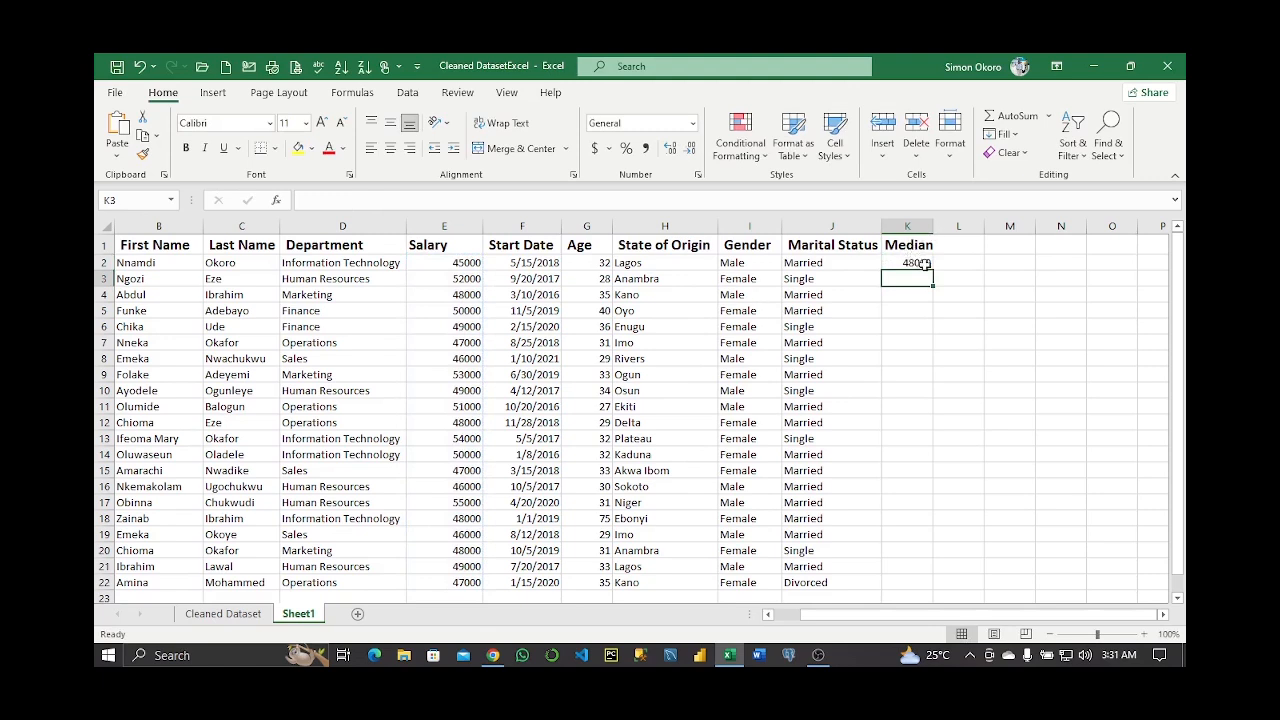
click(455, 426)
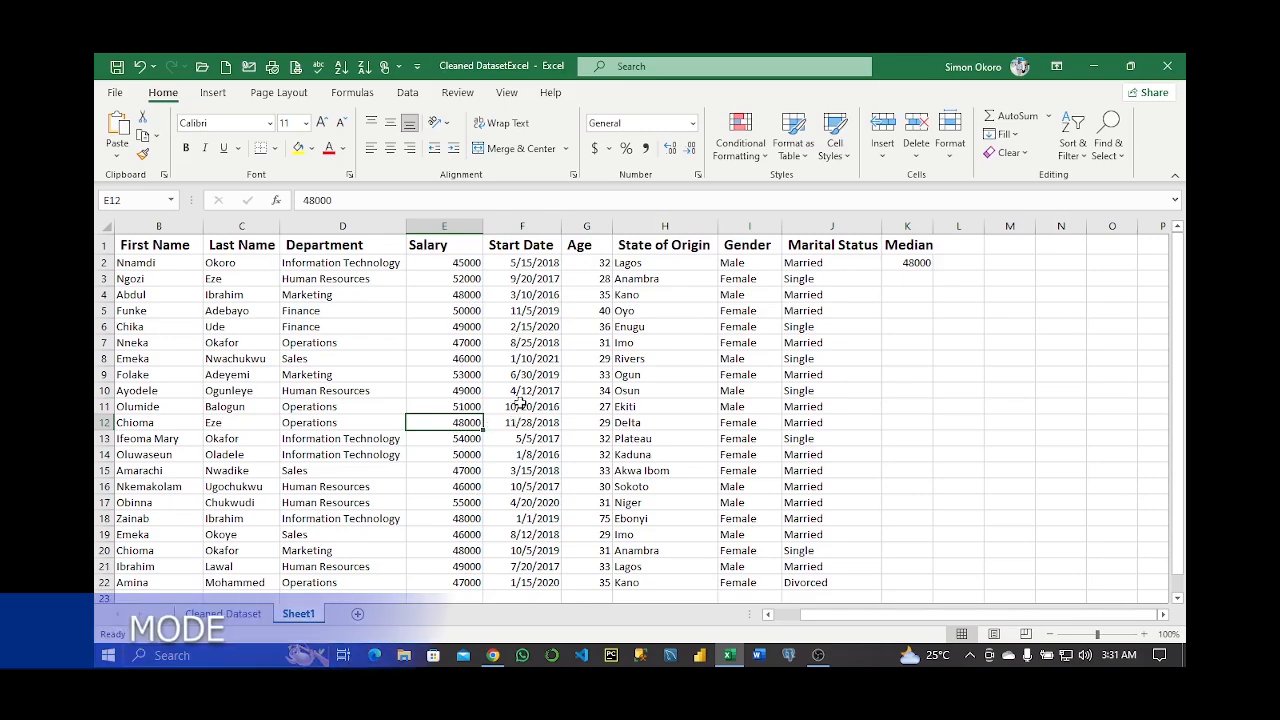
click(958, 245)
Add a Mode header in L1 and enter =MODE(E2:E22) in L2, returning 48000
text(Mode)
key(Return)
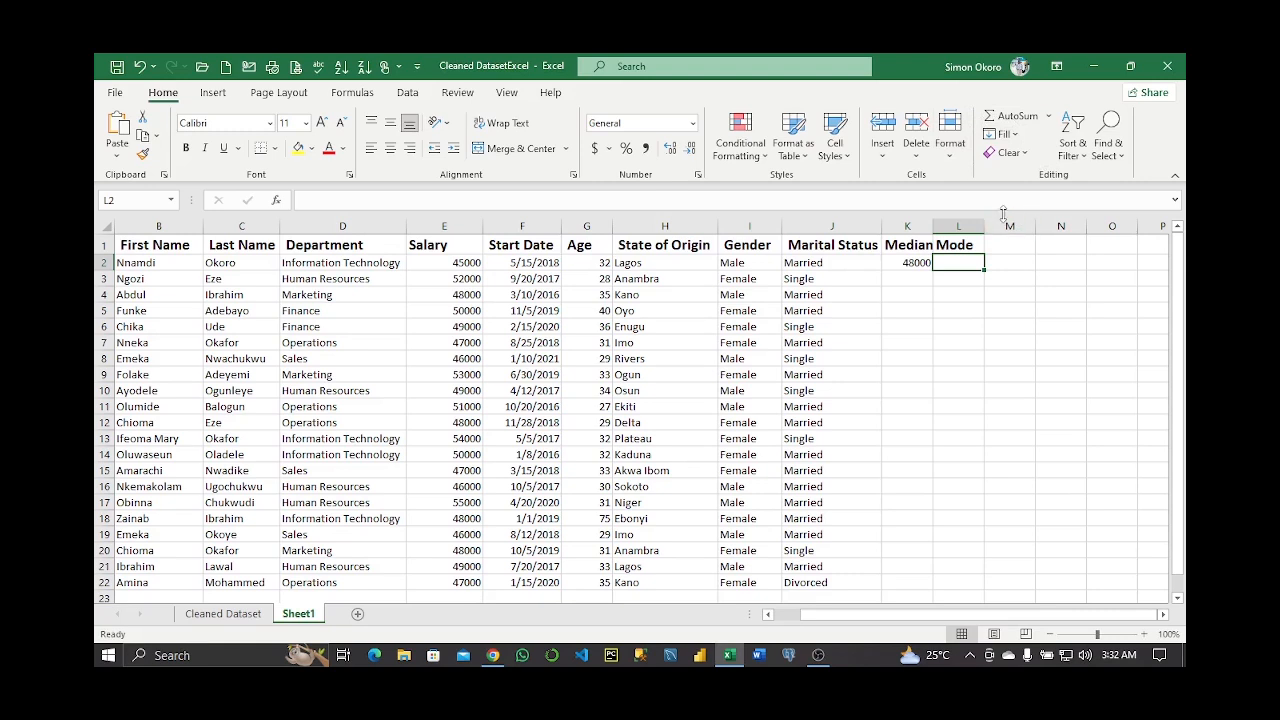
text(=mod)
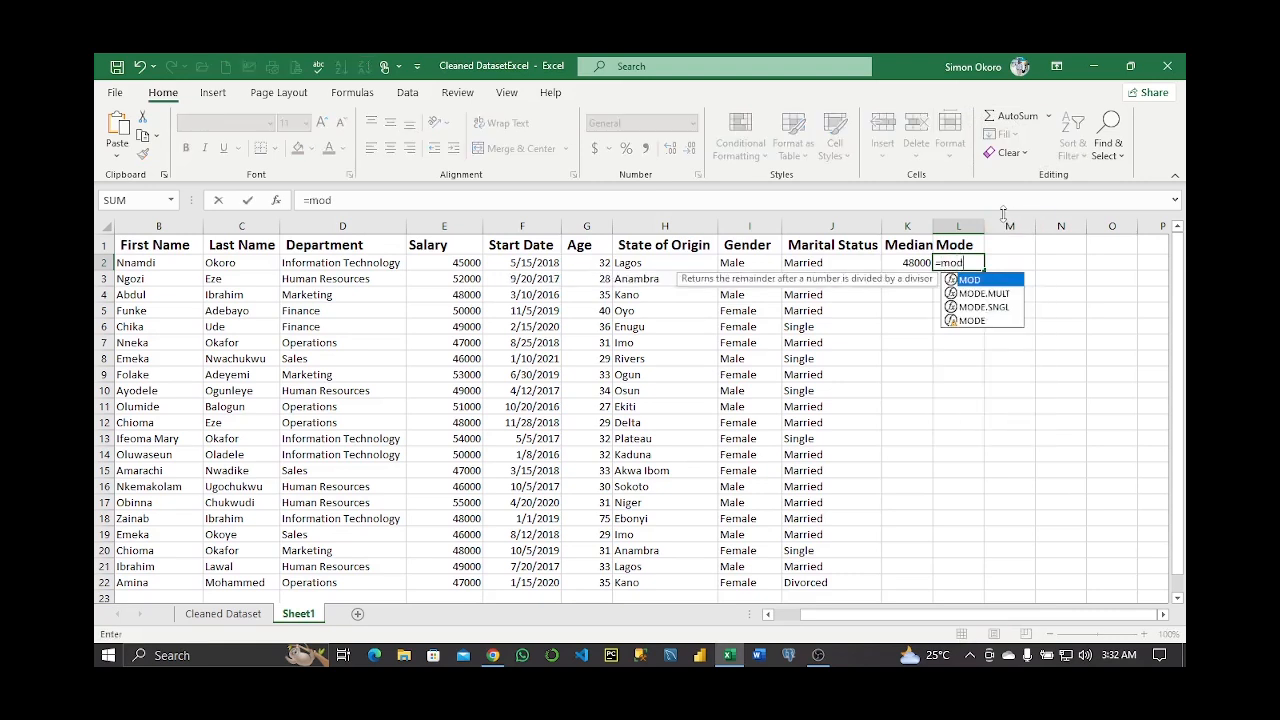
key(Escape)
text(=mode)
key(Tab)
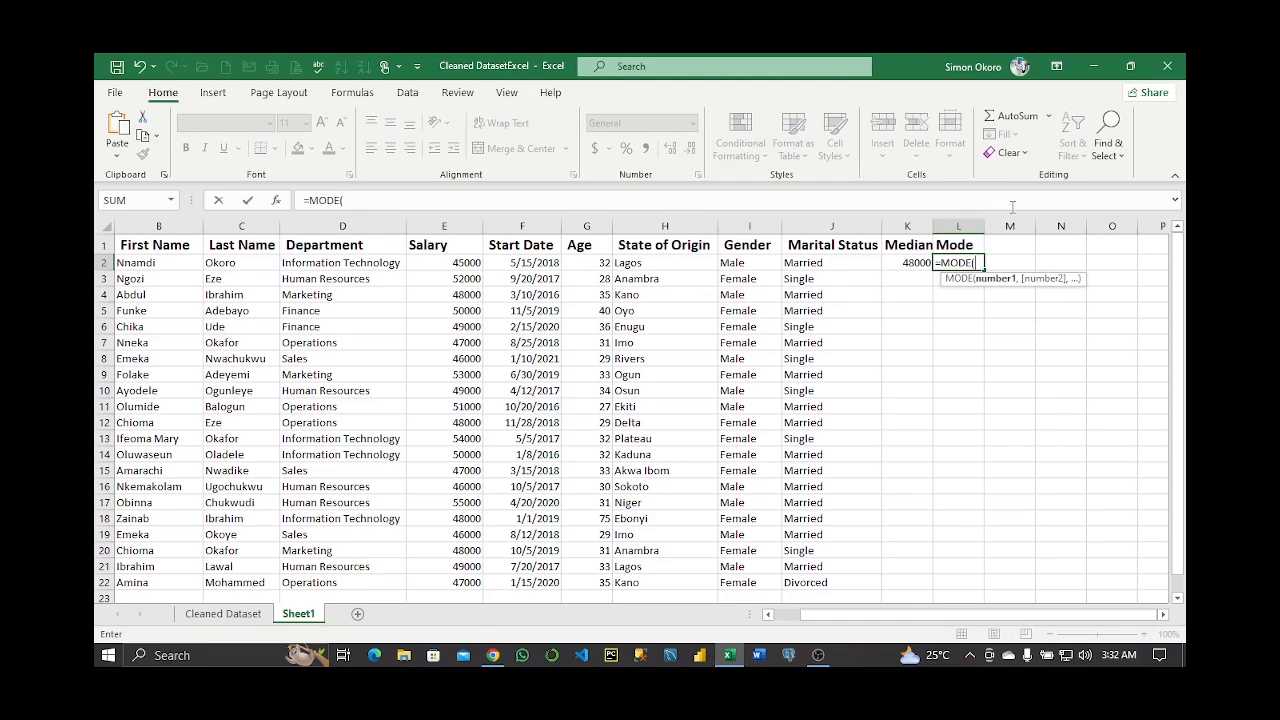
drag(453, 263, 455, 580)
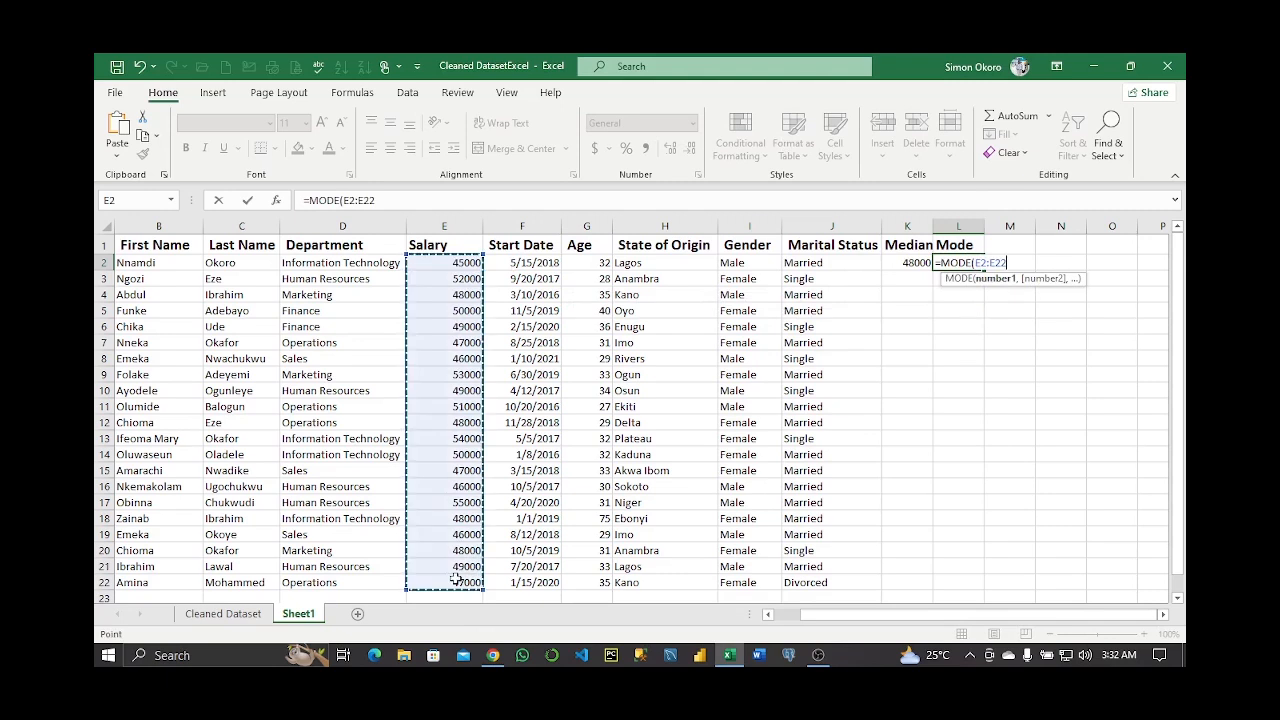
key(Return)
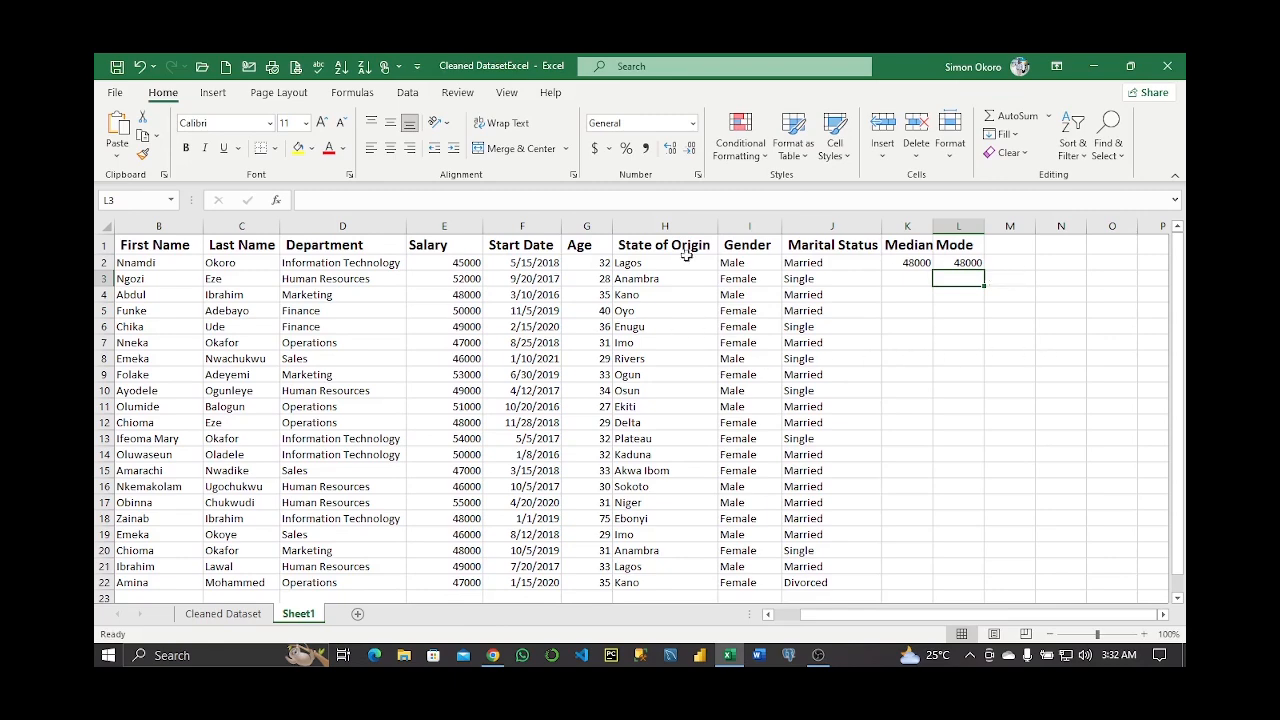
Verify the mode against the 48000 salaries in E4, E12, E18 and E20
click(460, 294)
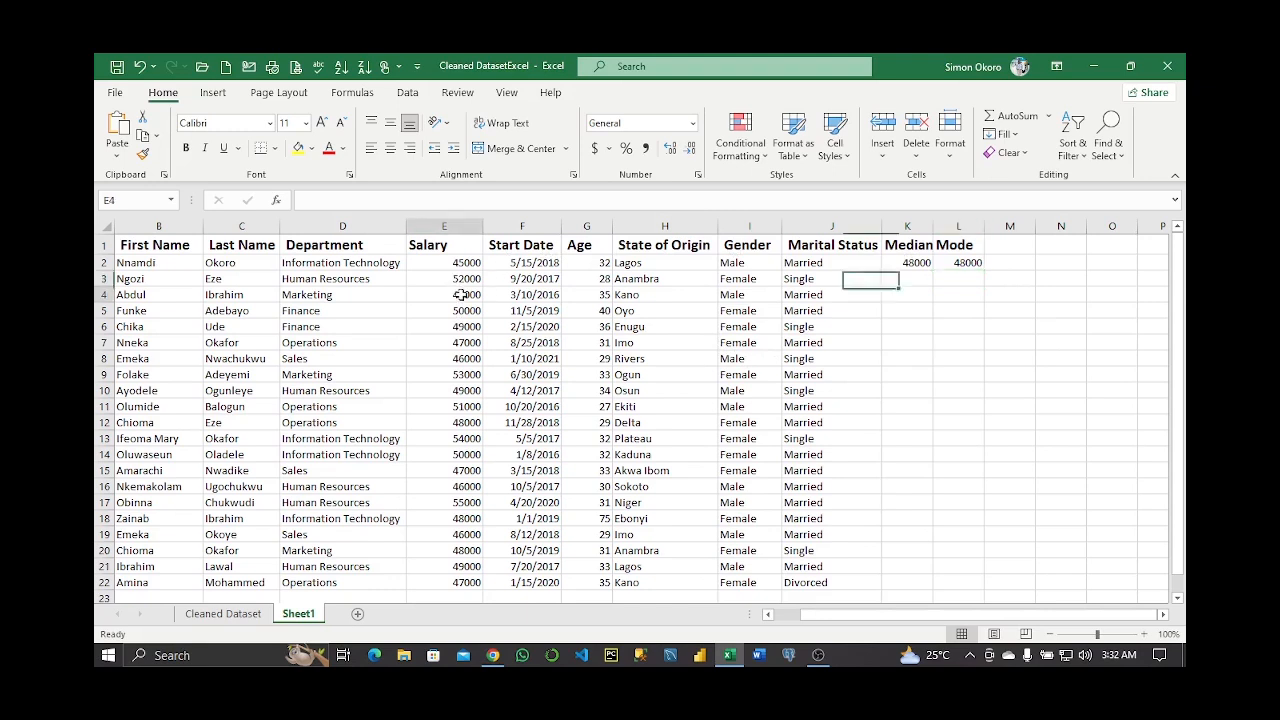
click(468, 422)
click(466, 518)
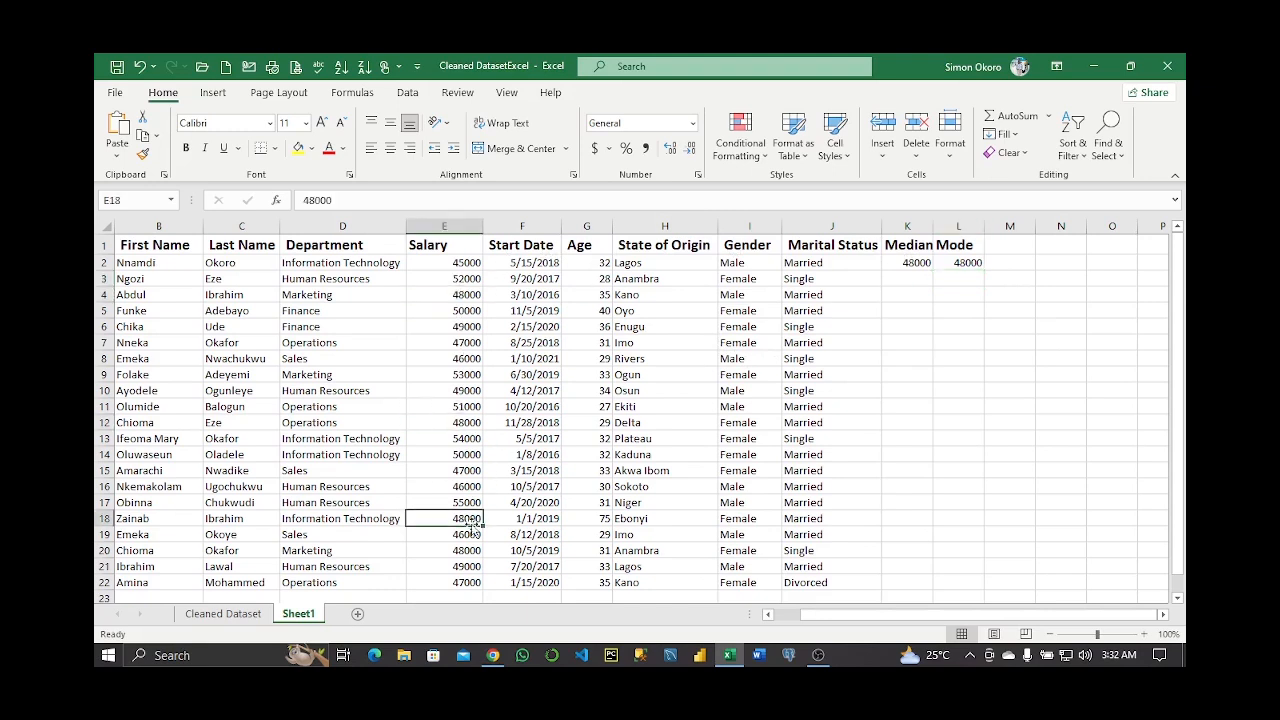
drag(468, 550, 470, 562)
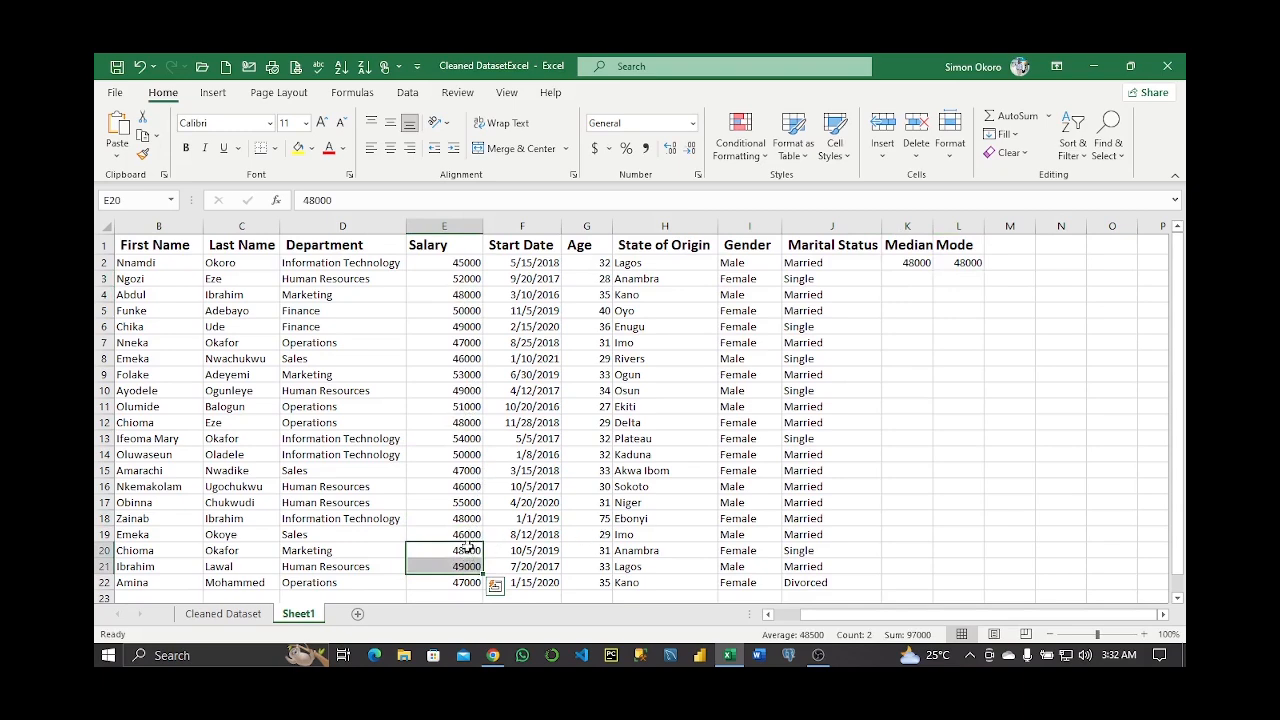
click(470, 548)
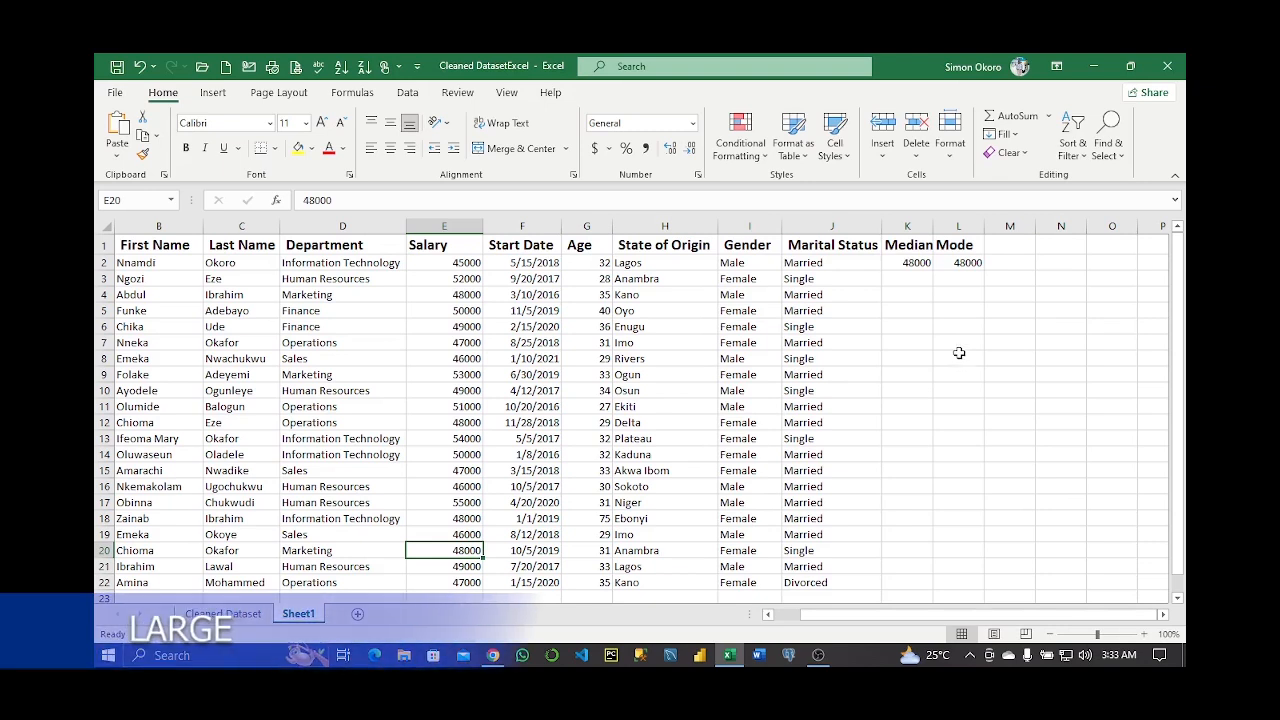
click(1008, 245)
Add a Large header in M1 and enter =LARGE(G2:G22,2) in M2, returning 40
text(Large)
key(Return)
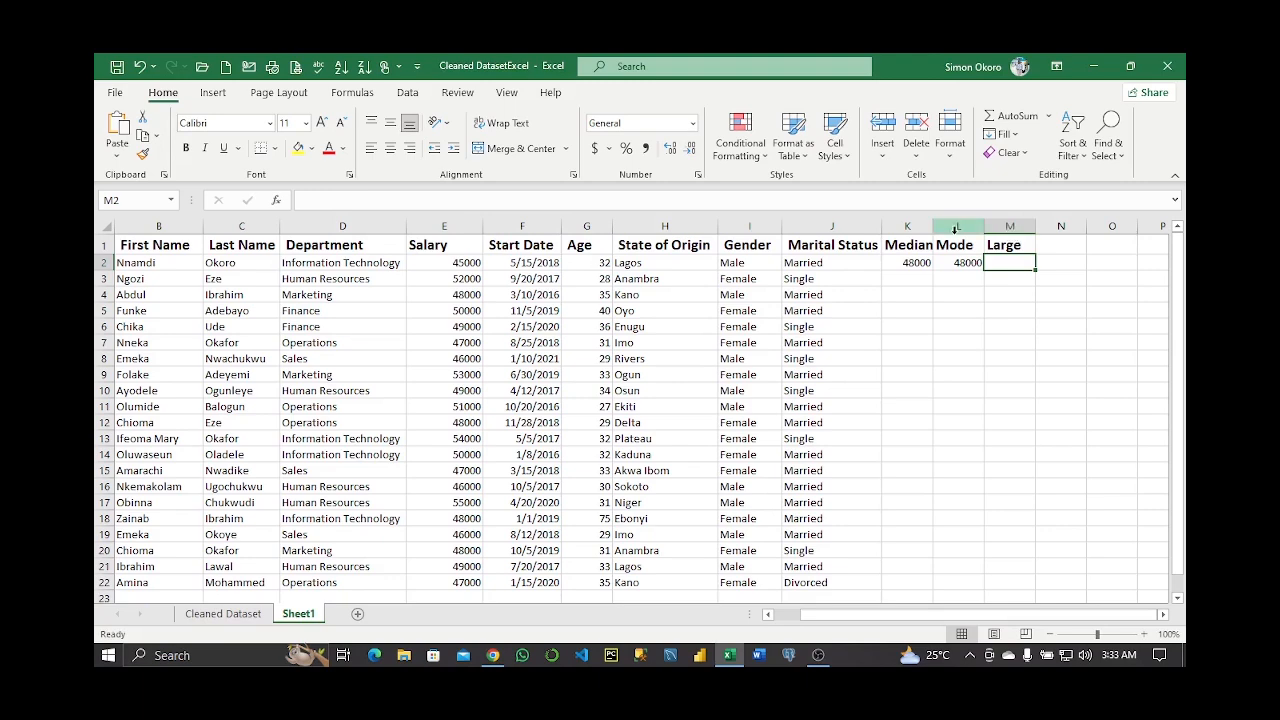
text(=)
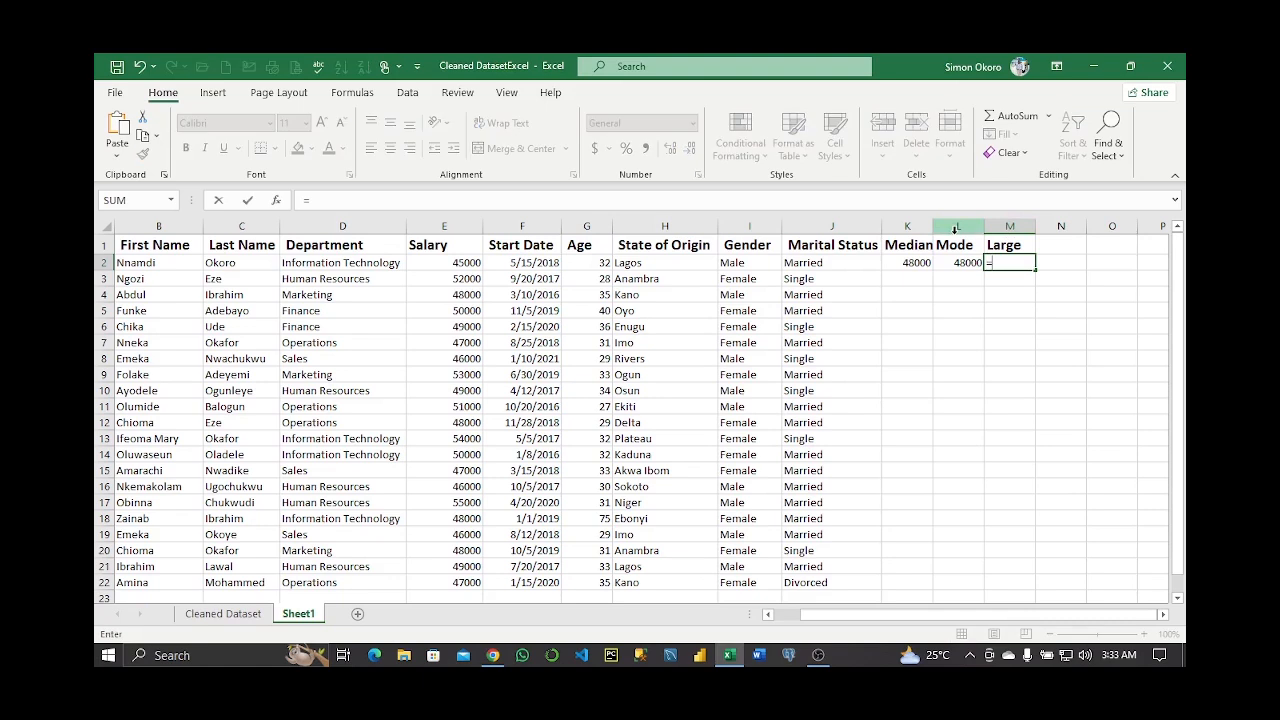
text(LARGE()
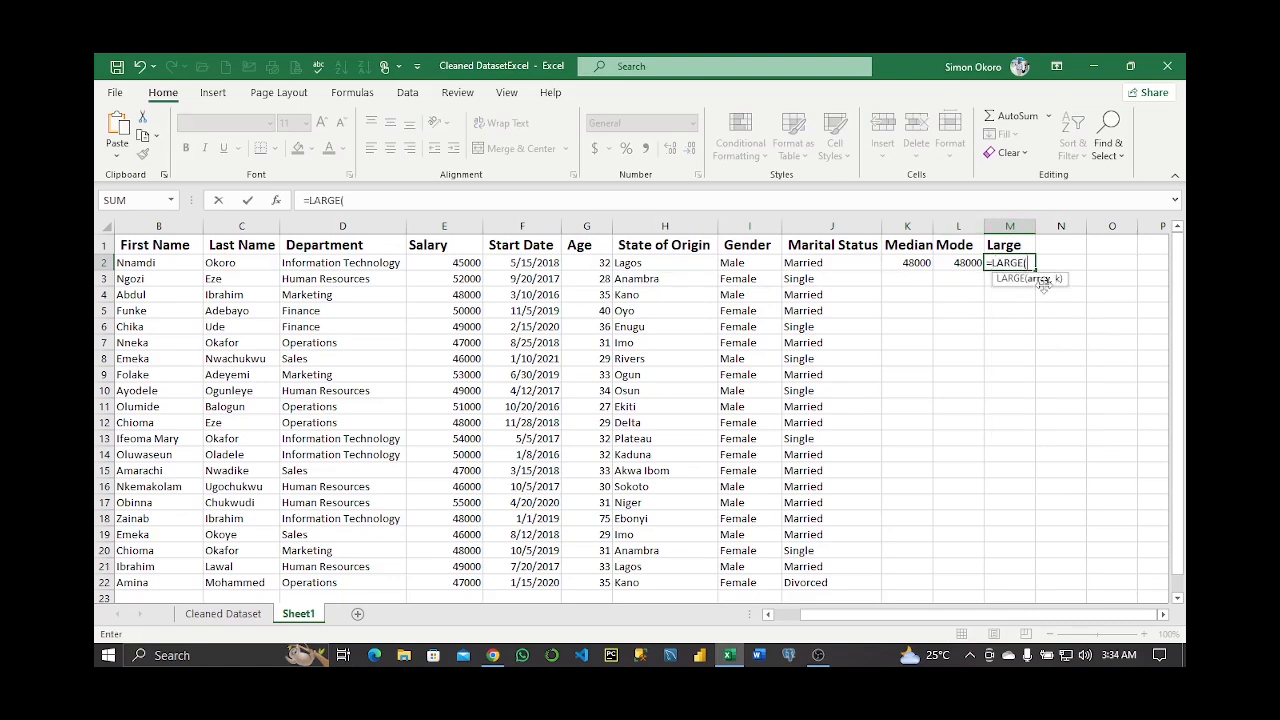
drag(453, 262, 494, 465)
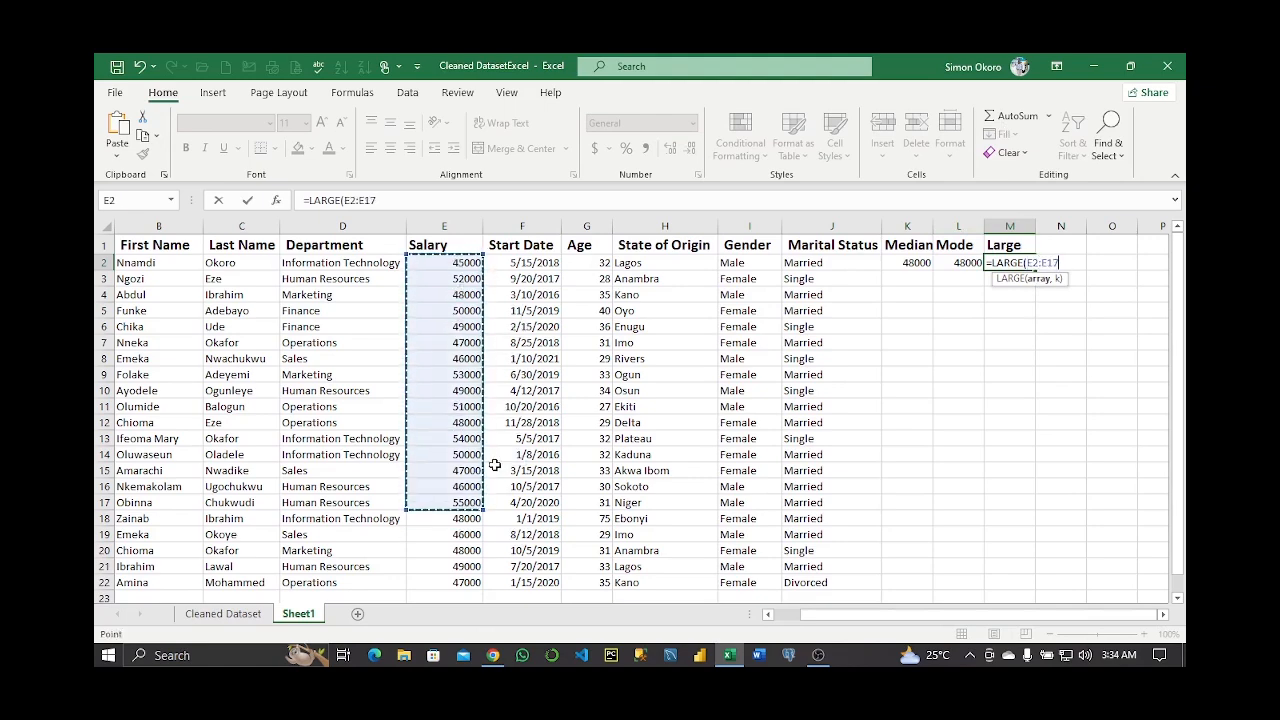
click(602, 262)
key(ctrl+shift+Down)
text(,)
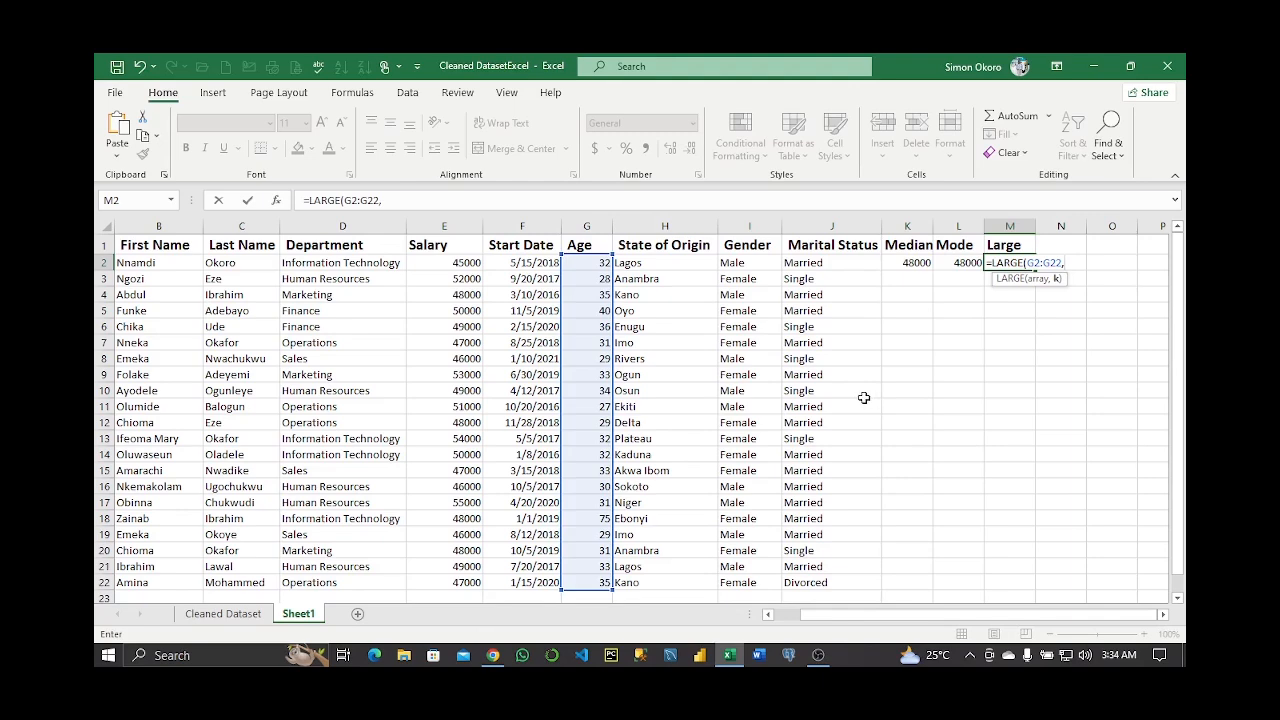
text(2)
key(Return)
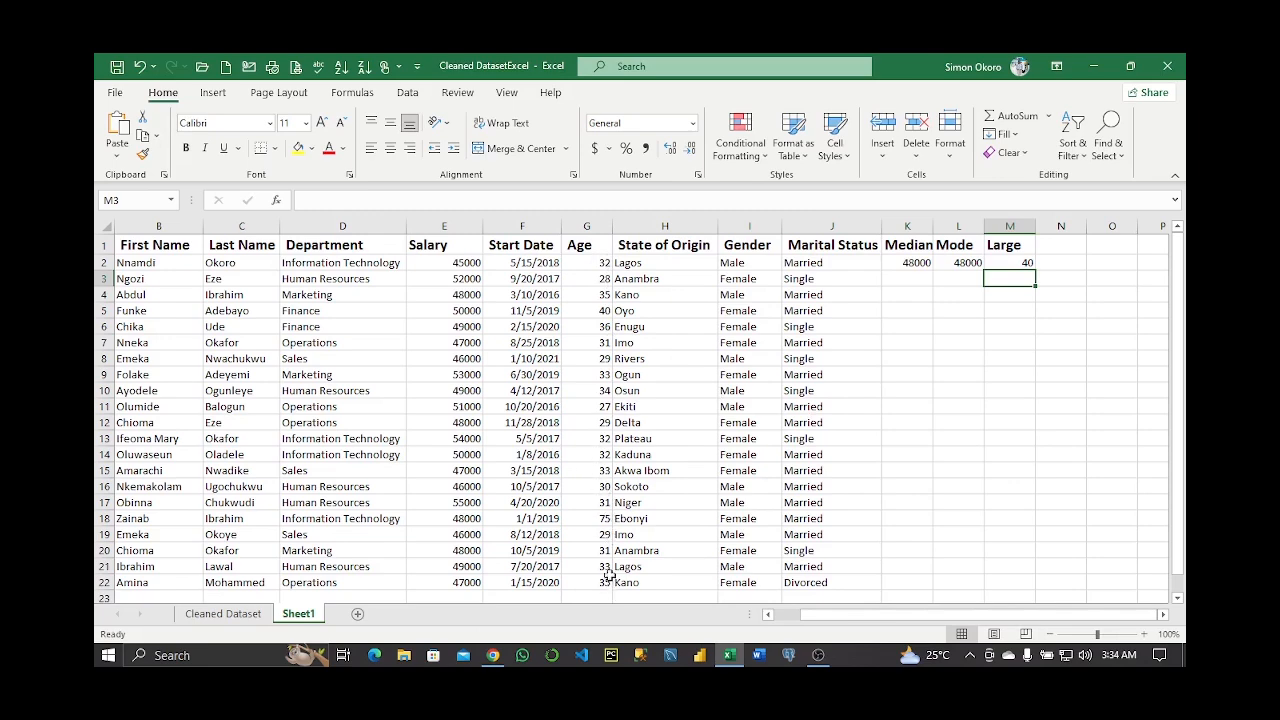
Verify the result against the ages 75 in G18 and 40 in G5
click(604, 520)
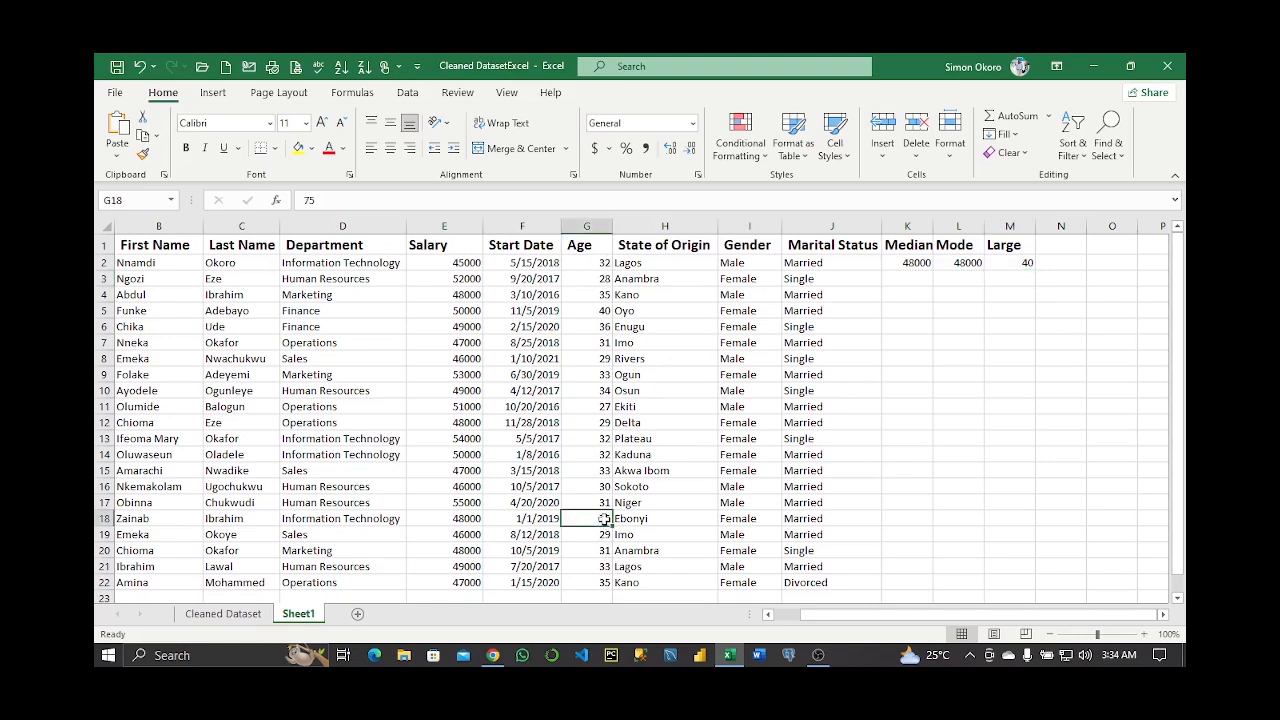
click(599, 310)
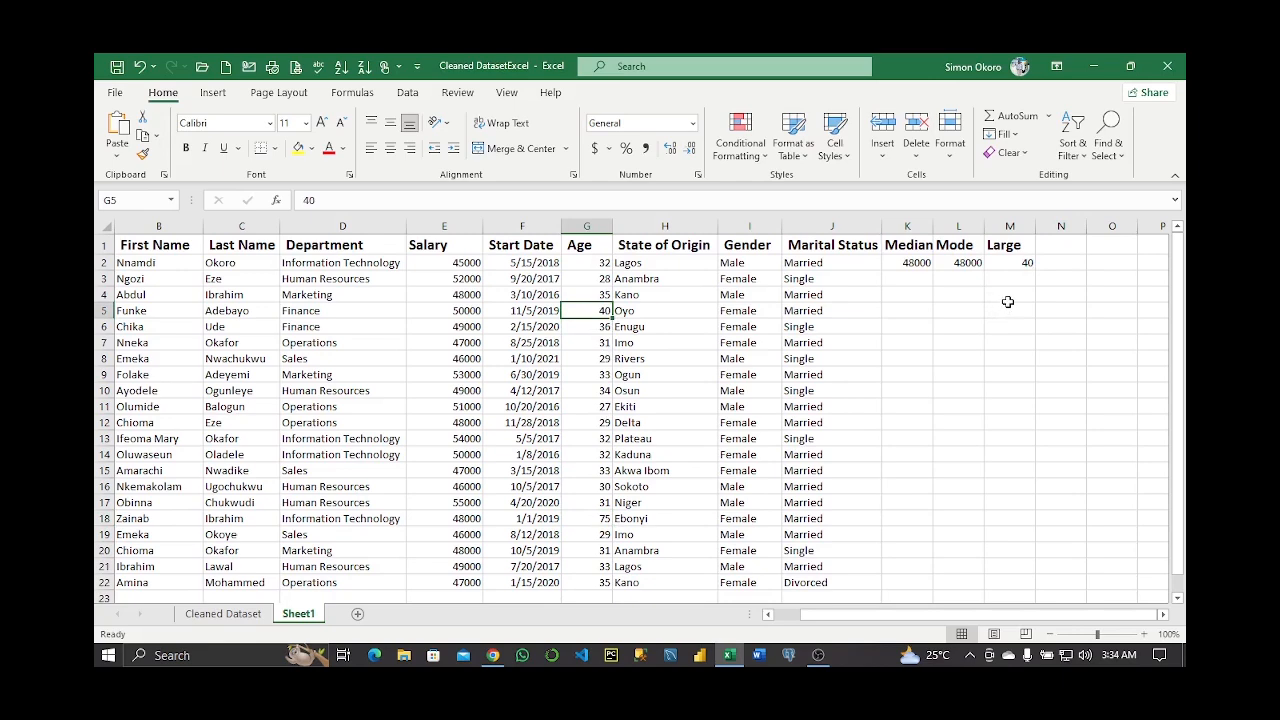
click(1059, 249)
Add a Small header in N1 and enter =SMALL(G2:G22, 2) in N2, returning age 28
text(Small)
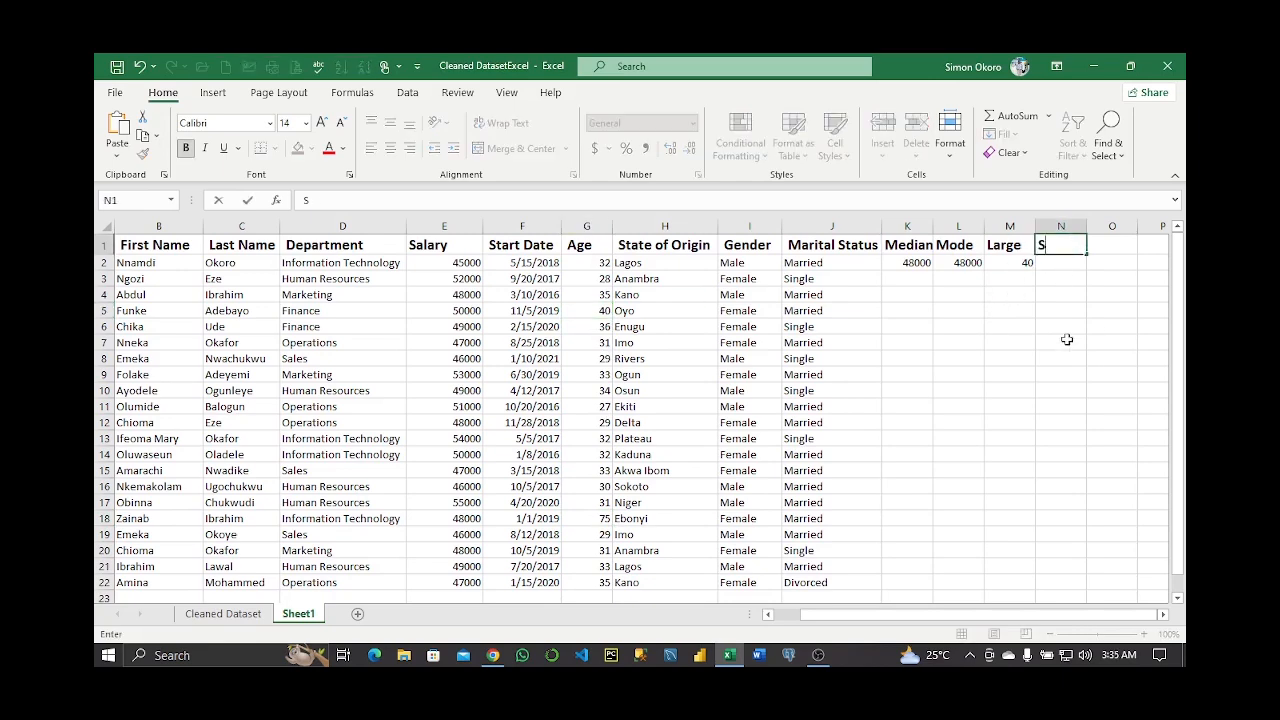
key(Return)
text(=SMALL()
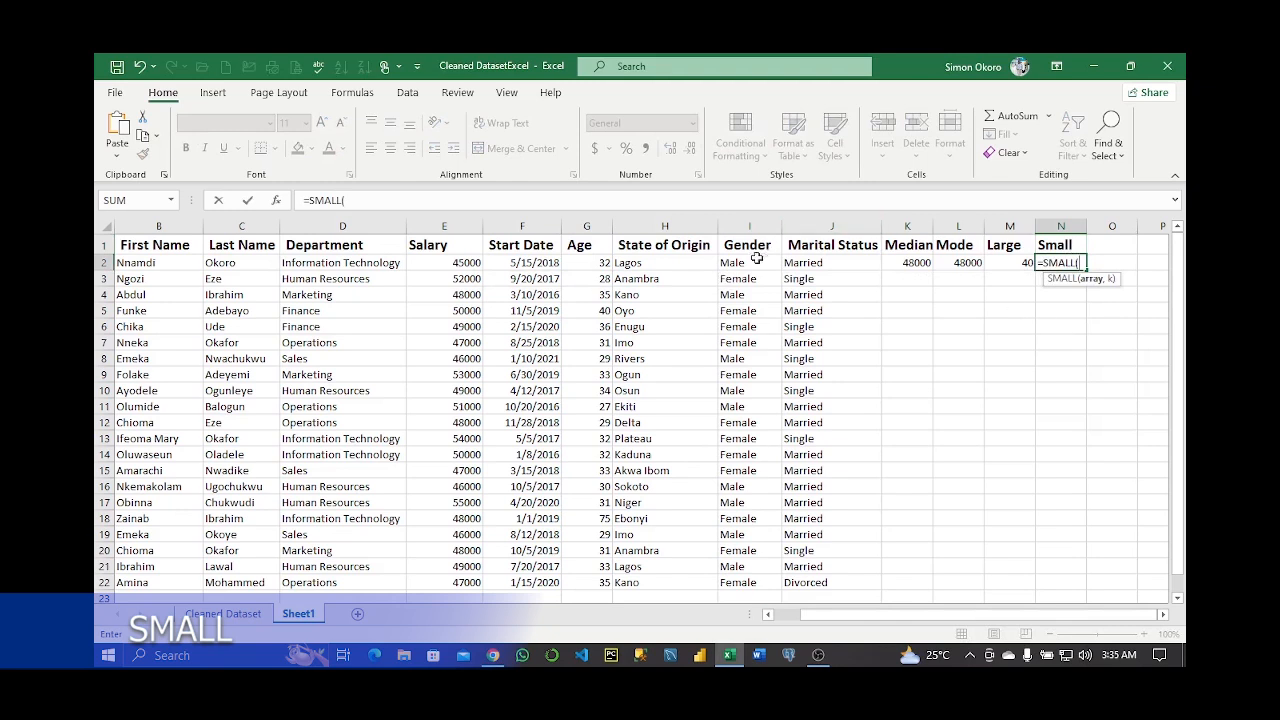
click(600, 262)
drag(604, 262, 600, 582)
text(, 2)
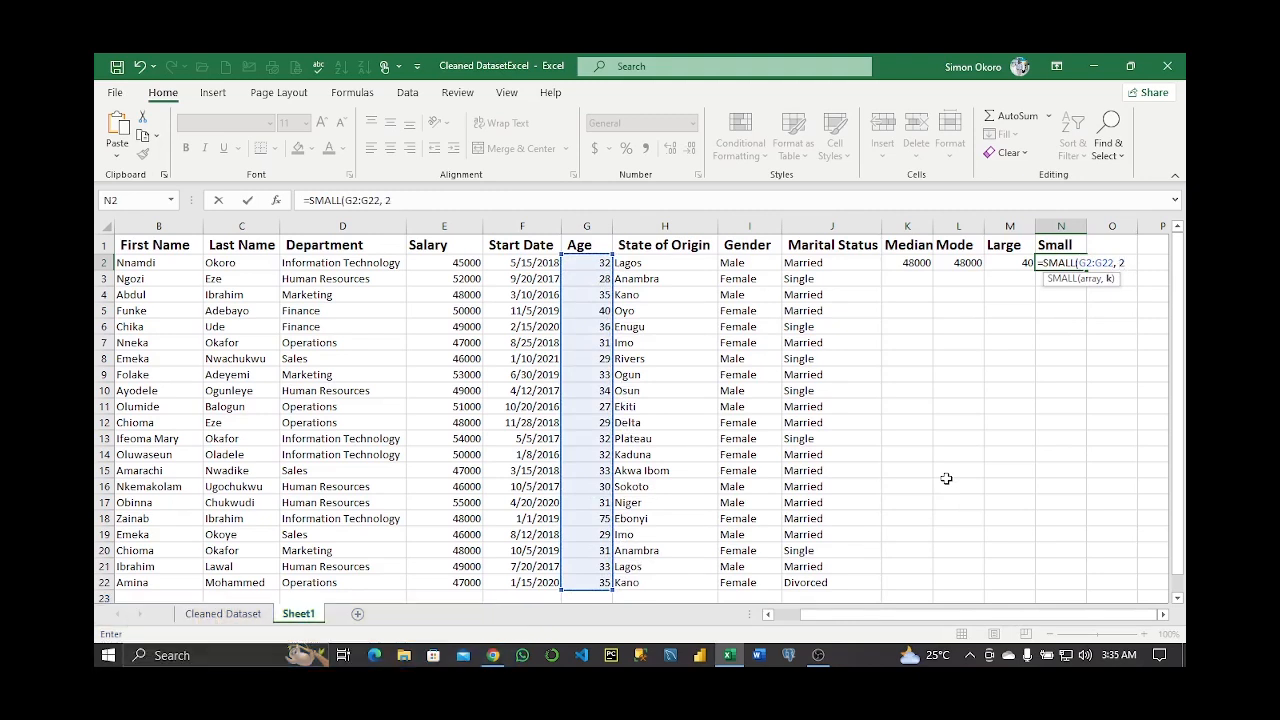
key(Return)
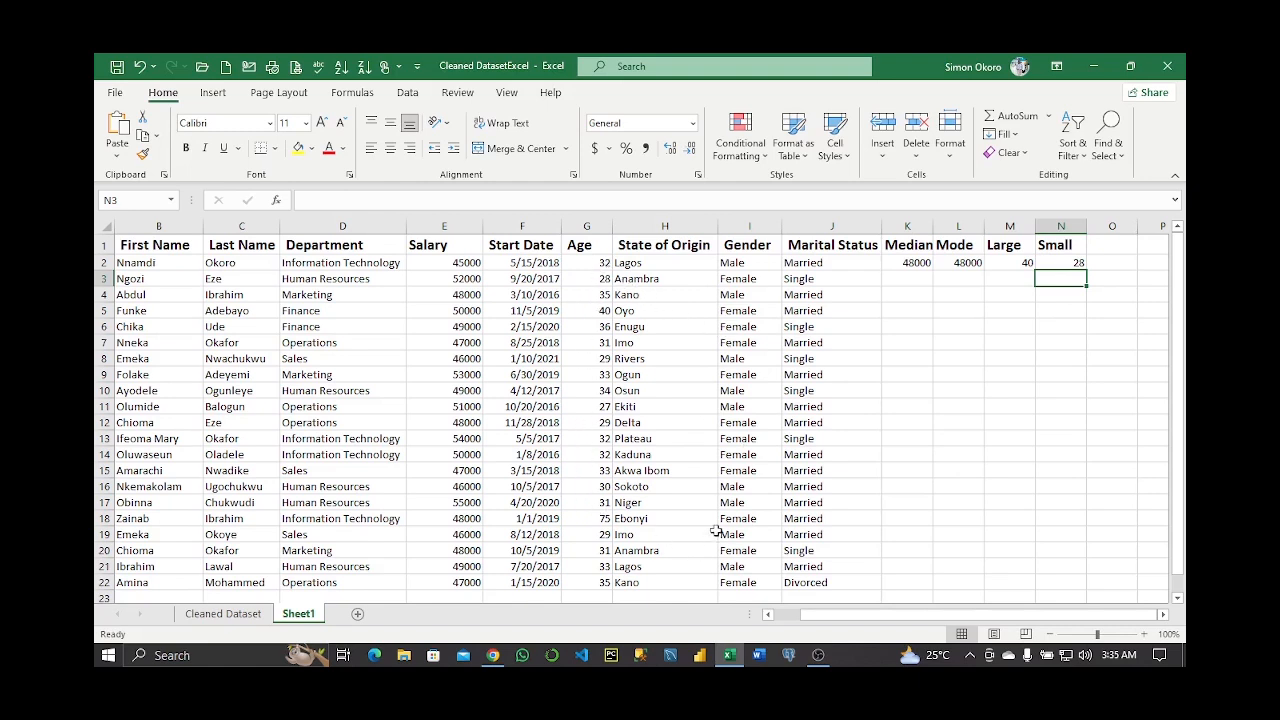
key(Up)
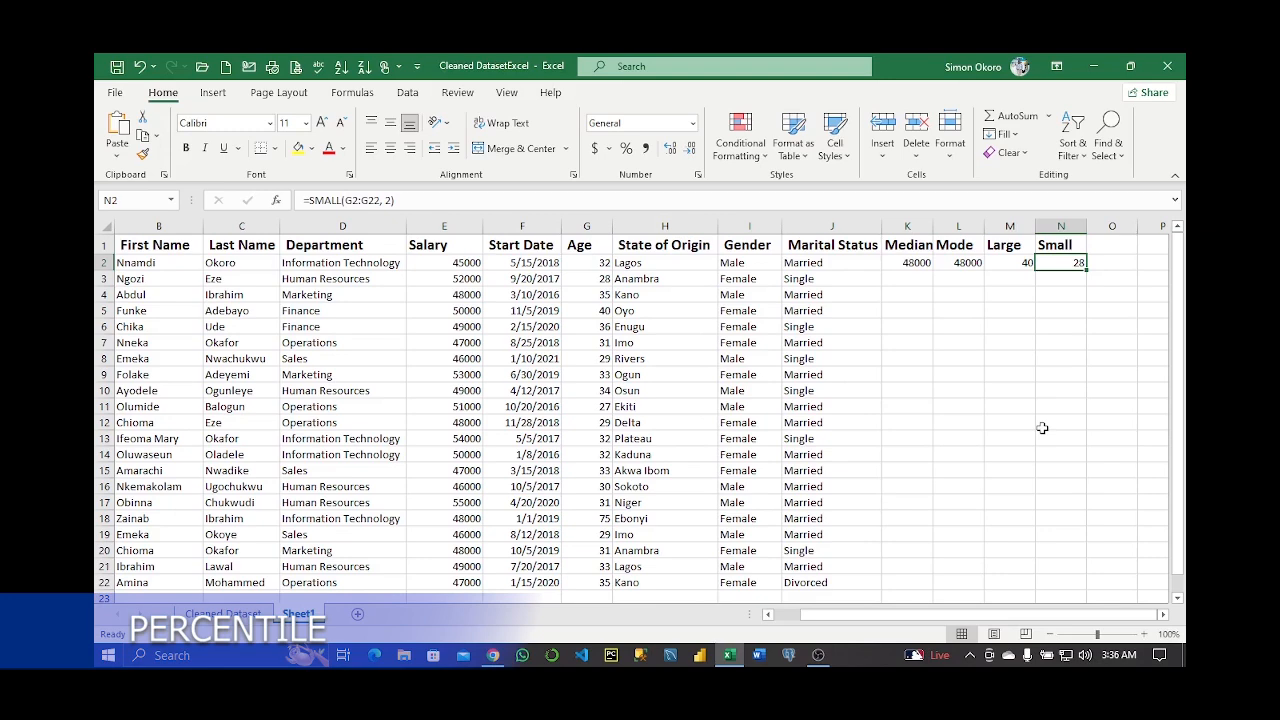
drag(910, 227, 1061, 228)
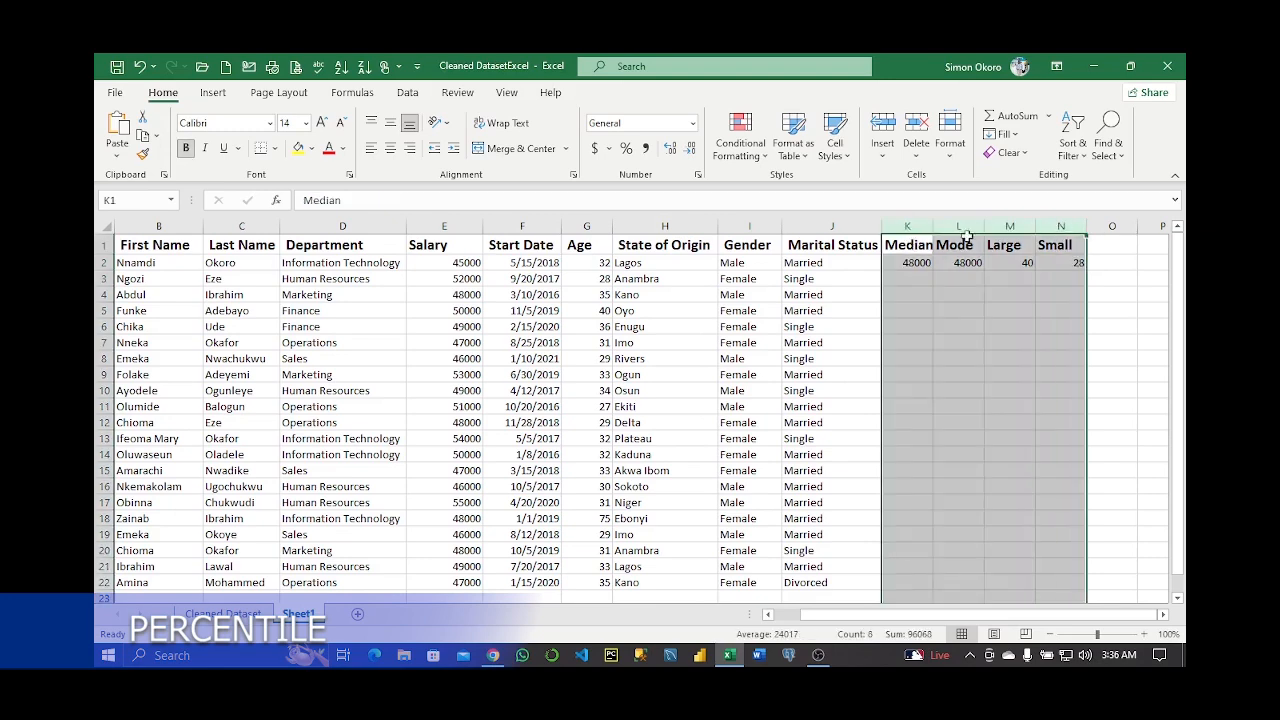
Clear columns K:N, head K1 Percentile, and enter =PERCENTILE(E2:E22, 0.75) in K2, giving 50000
right_click(966, 230)
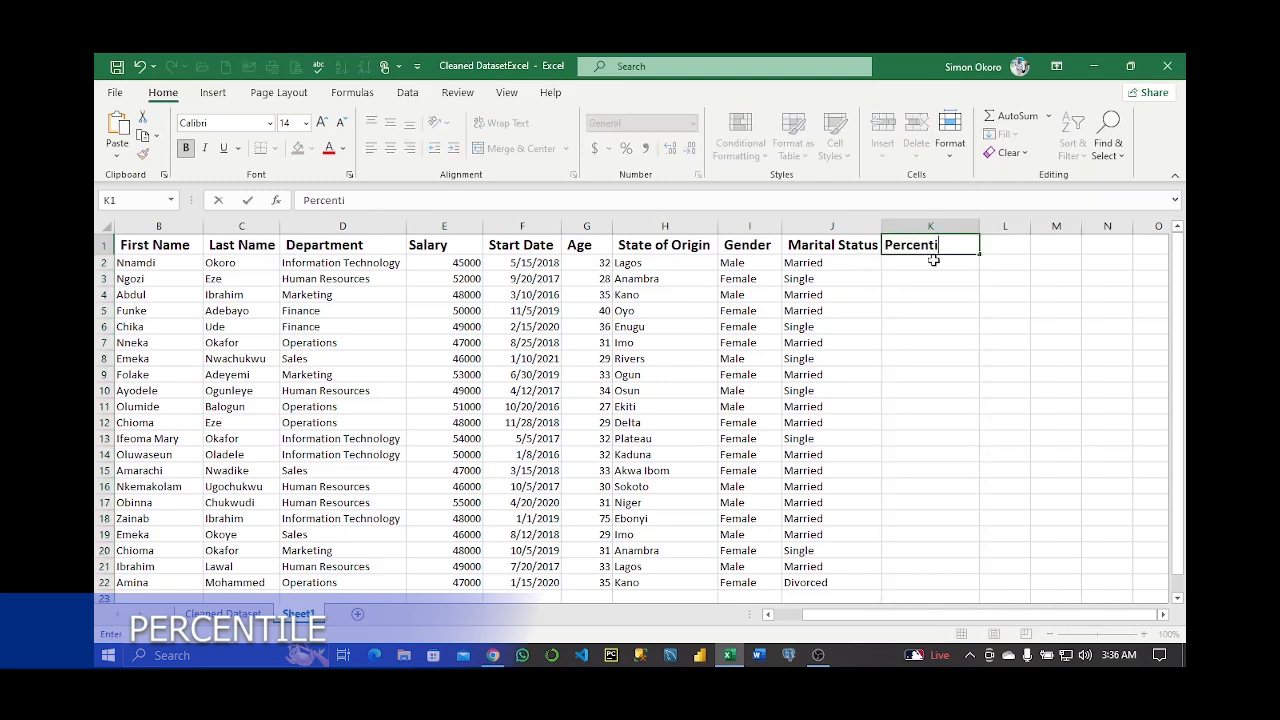
key(Return)
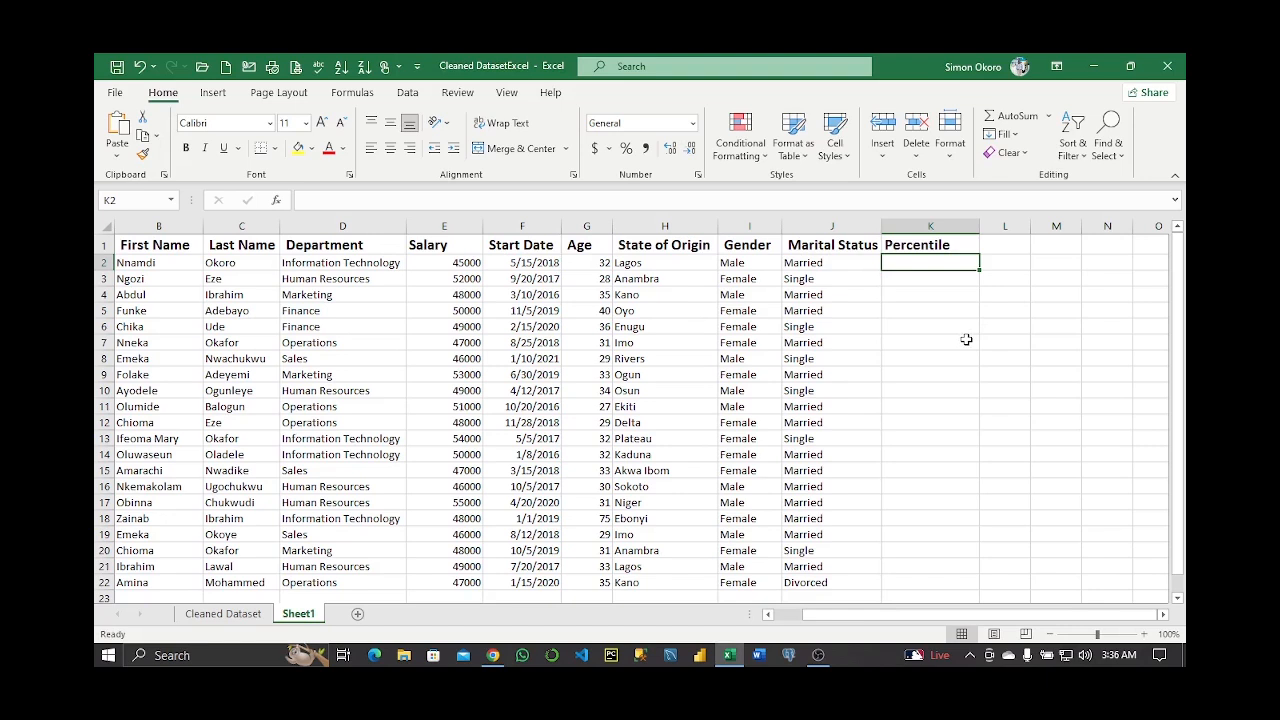
text(=)
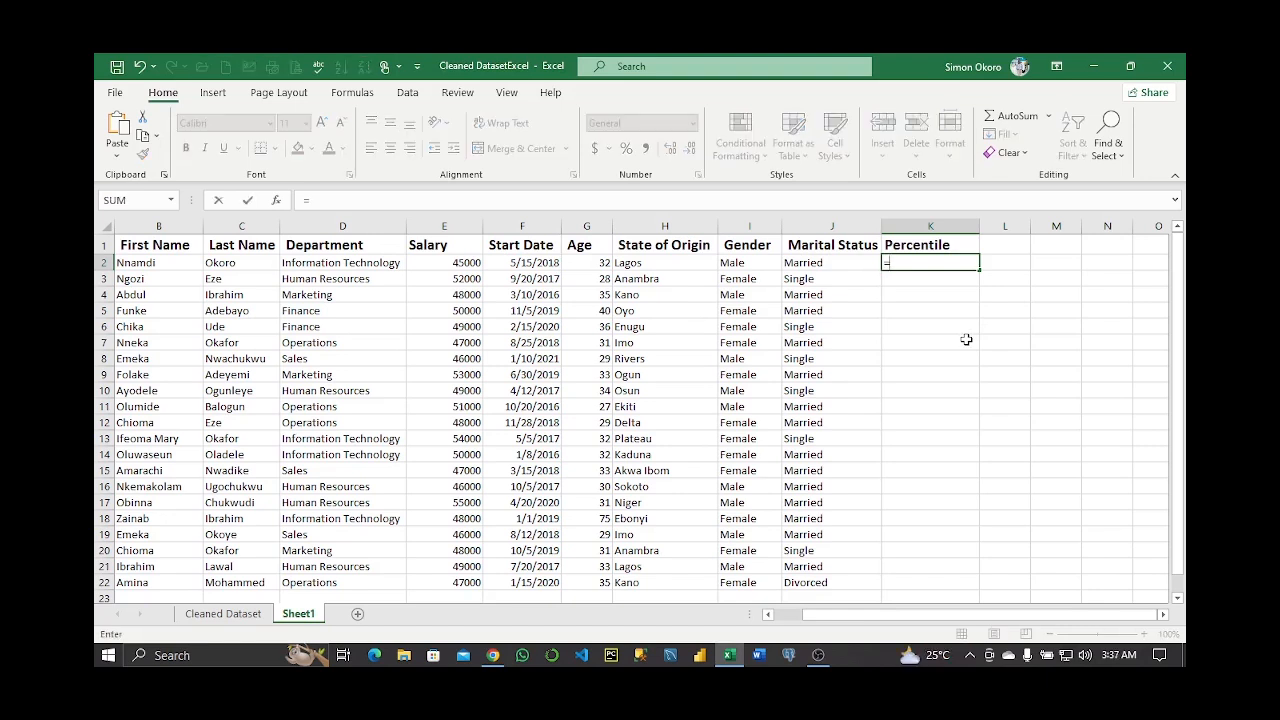
text(perc)
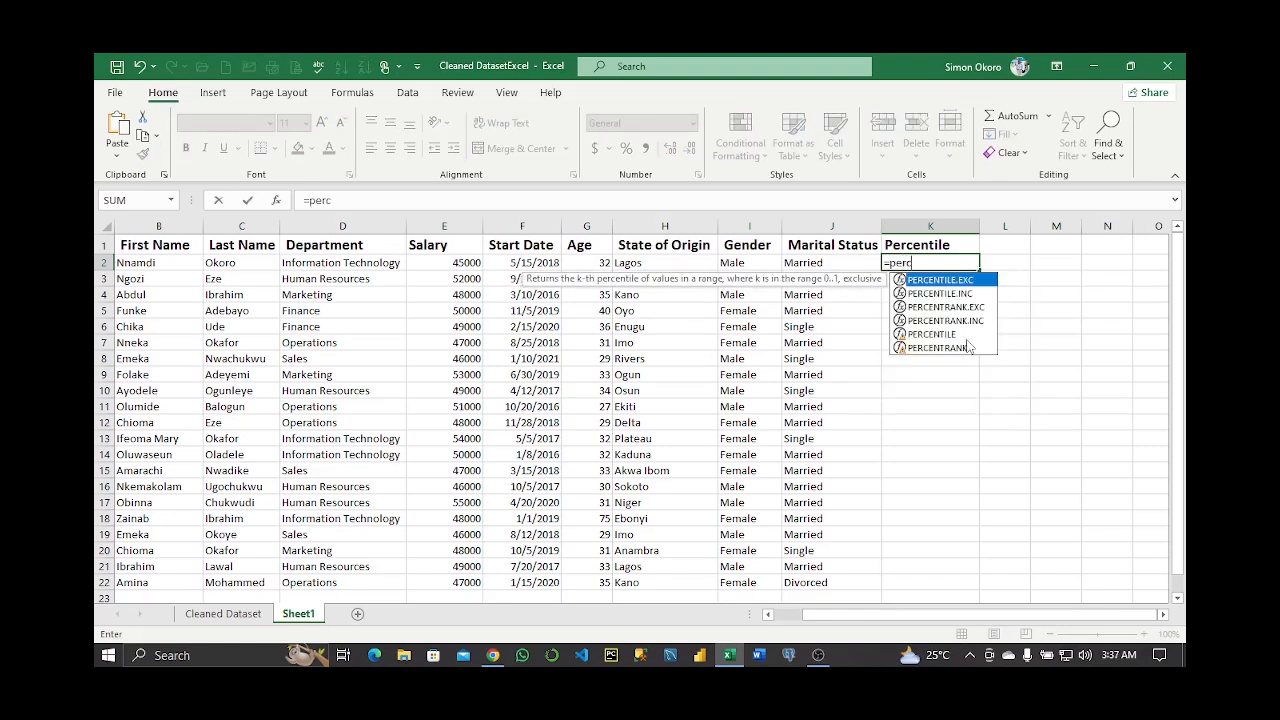
key(Down)
key(Down)
key(Down)
key(Down)
key(Tab)
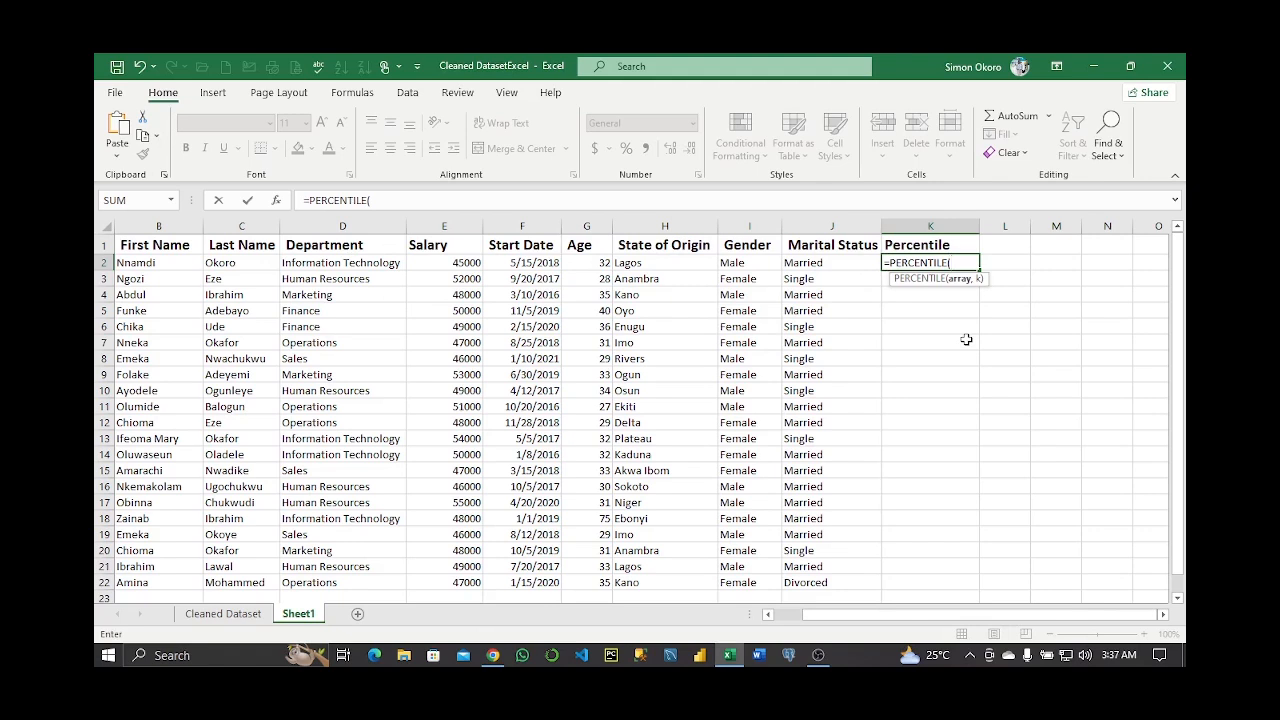
click(450, 263)
drag(450, 263, 472, 583)
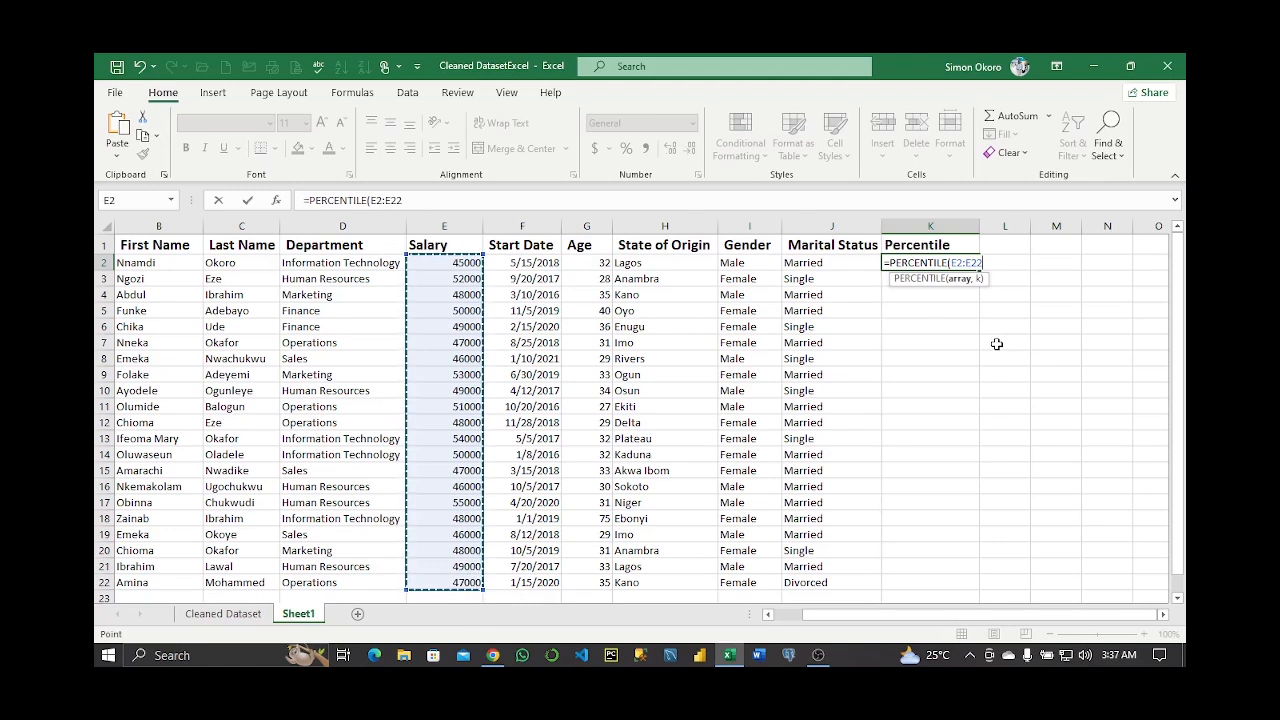
text(,)
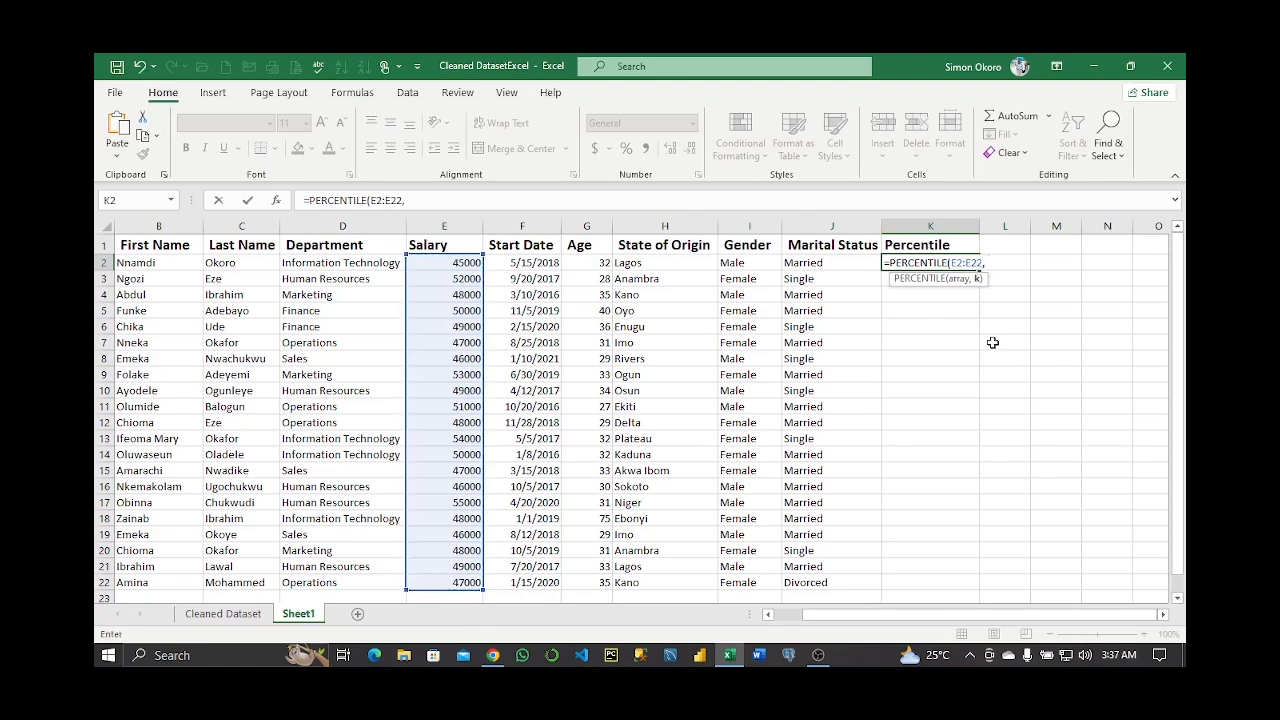
text( 0.75))
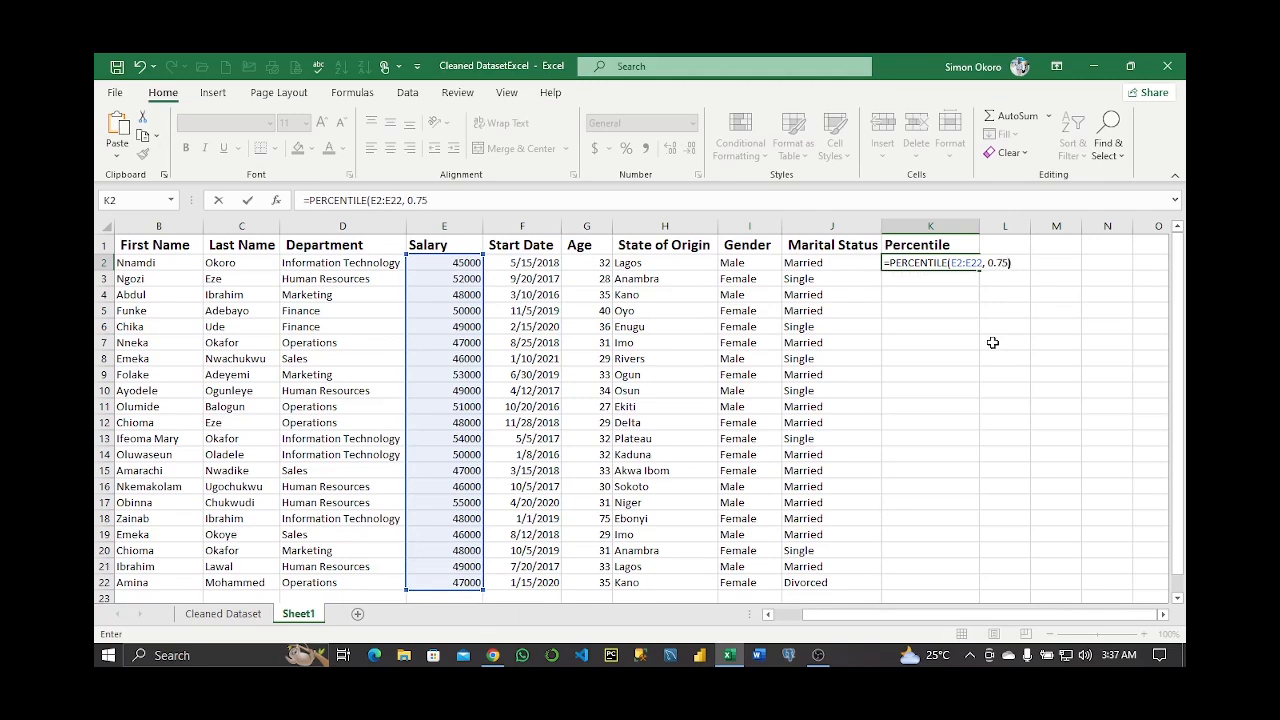
key(Return)
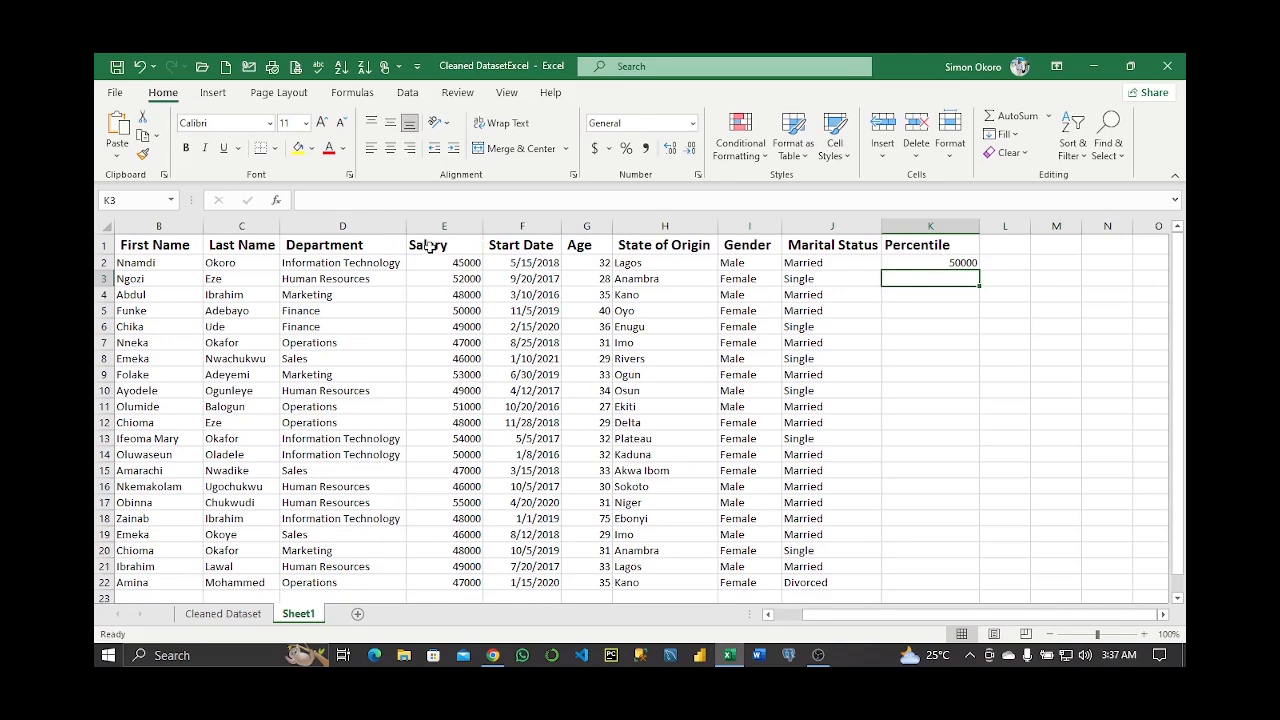
click(945, 264)
Enter =QUARTILE(E2:E22, 3) in L2, then clear the Percentile and Quartile columns
click(1010, 246)
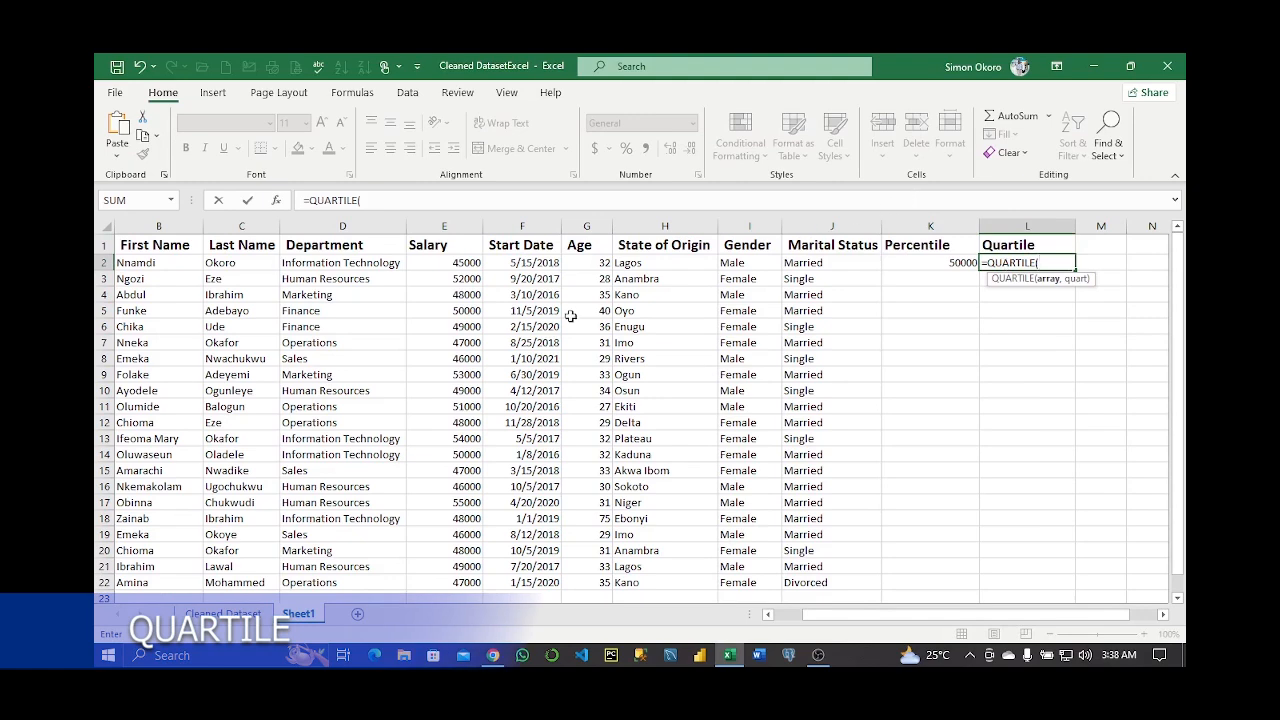
click(455, 263)
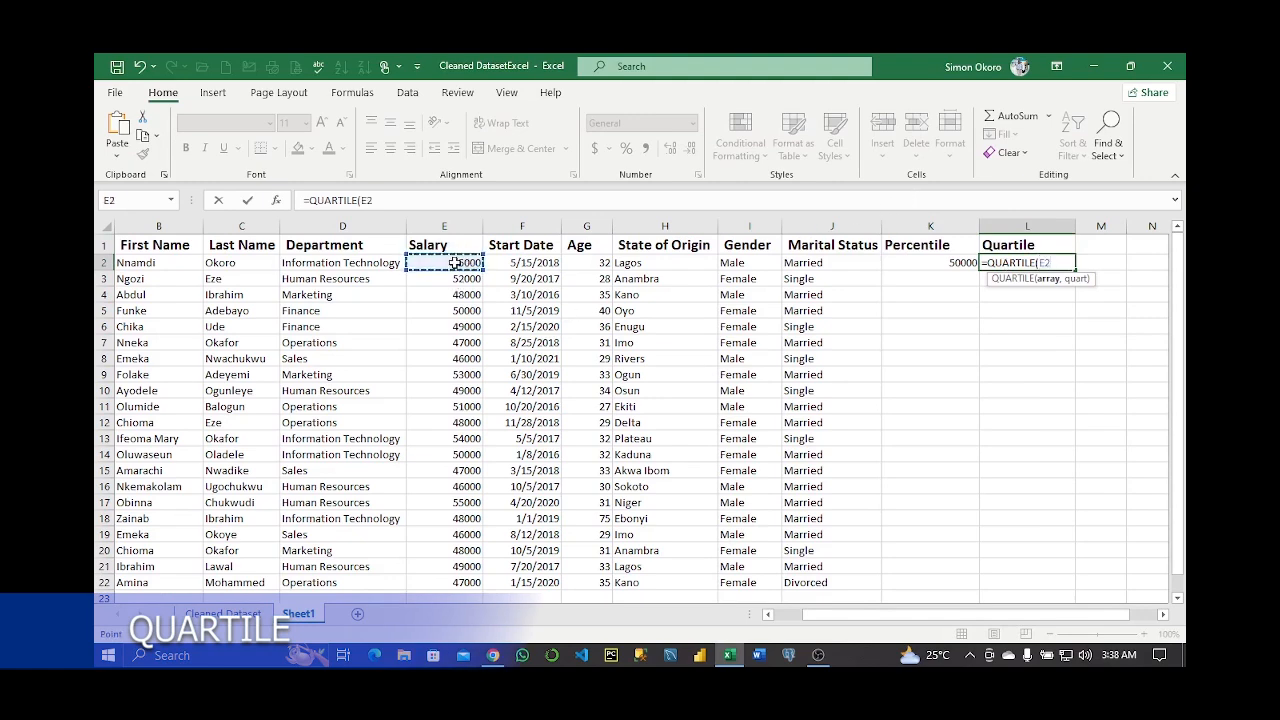
drag(455, 263, 467, 574)
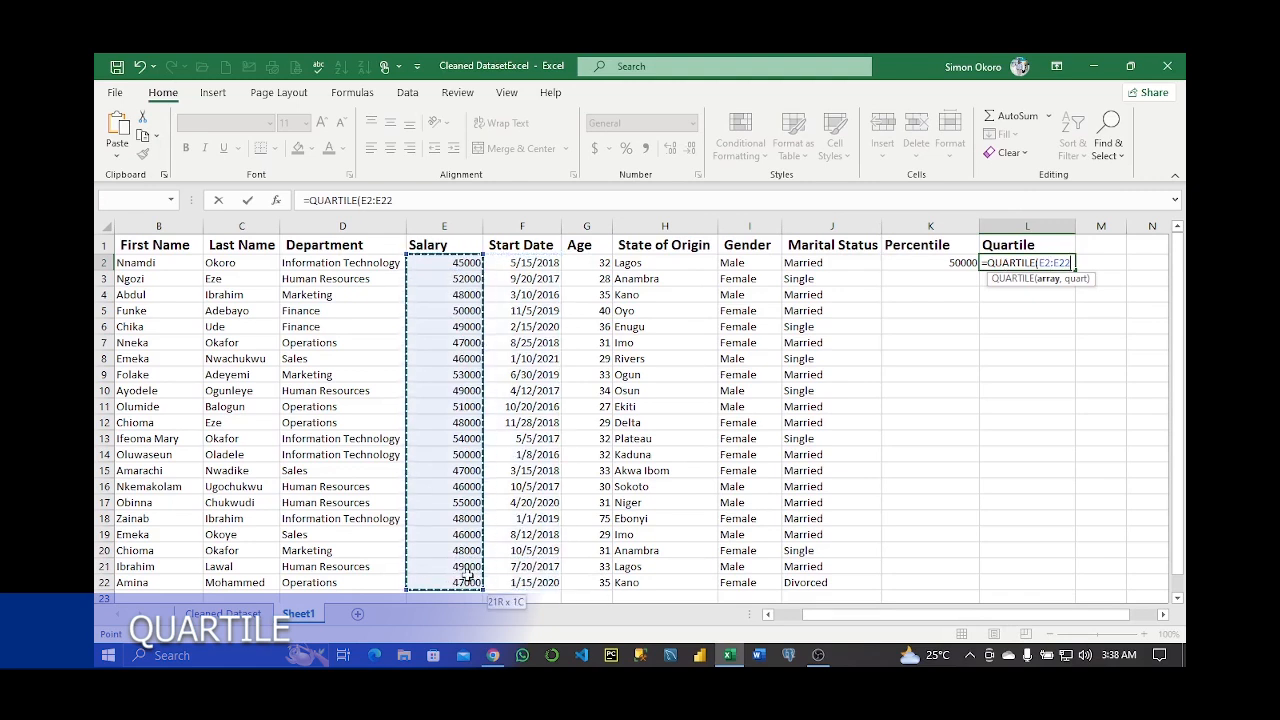
text(,)
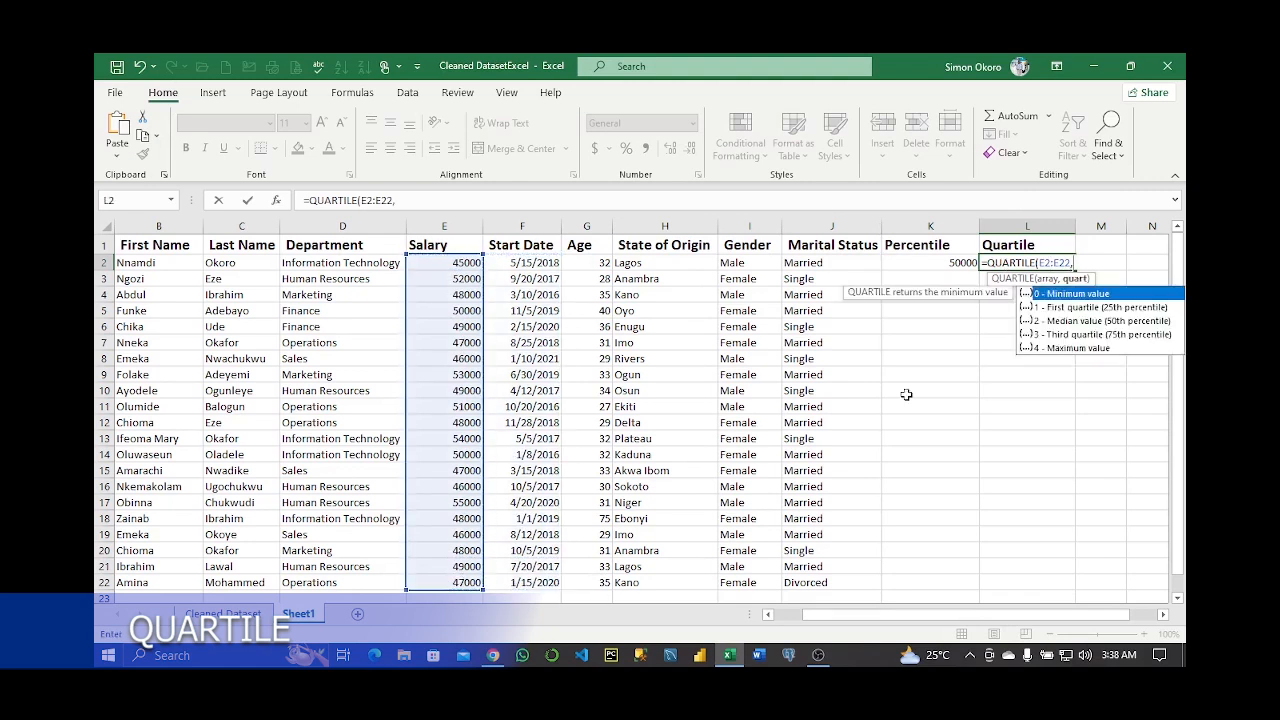
text( 3))
key(Return)
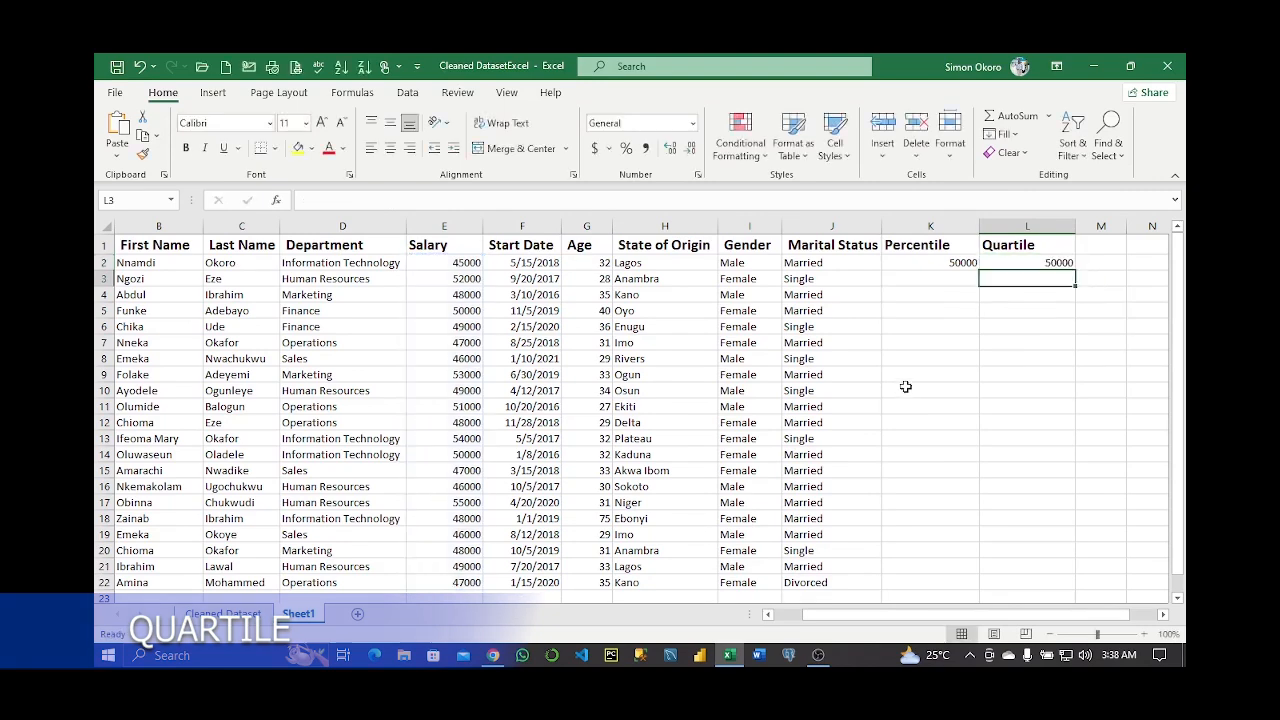
key(ctrl+z)
key(ctrl+z)
key(ctrl+z)
key(ctrl+z)
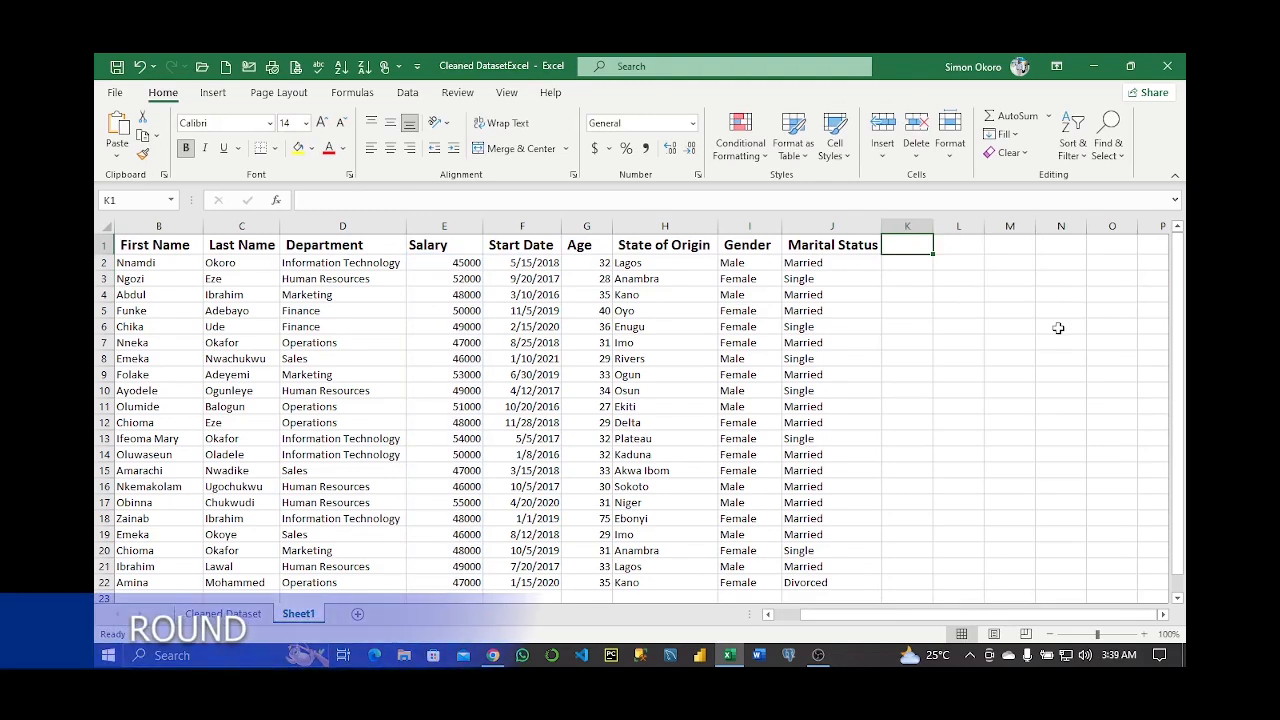
Add a Round header in K1 and enter =ROUND(E2, 2) in K2, showing $45,000.00
text(Round)
key(Return)
text(=ROUN)
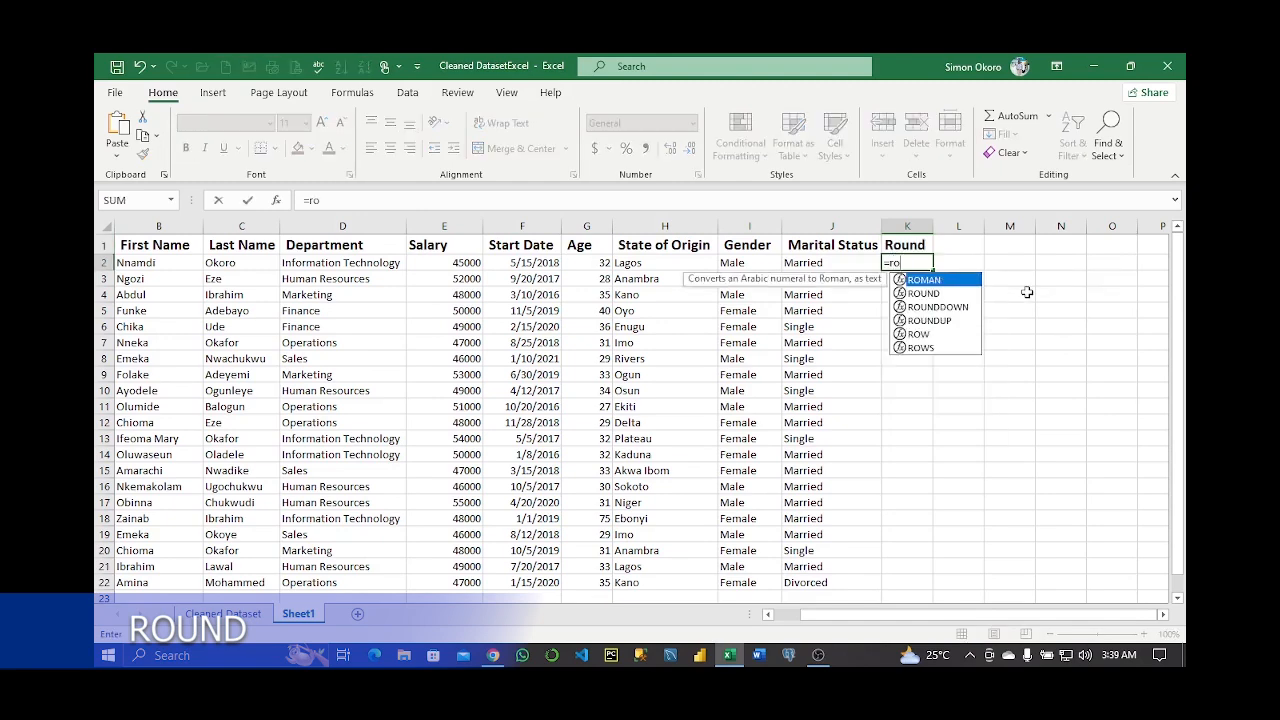
key(Tab)
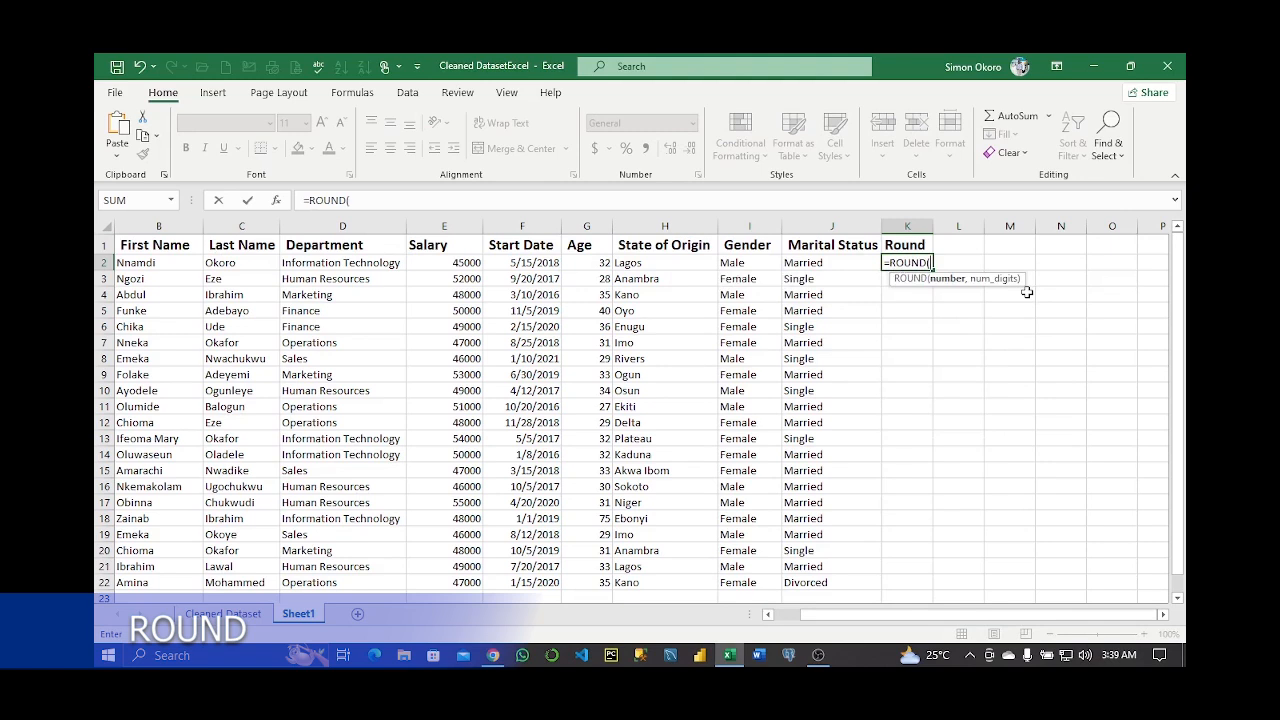
click(445, 262)
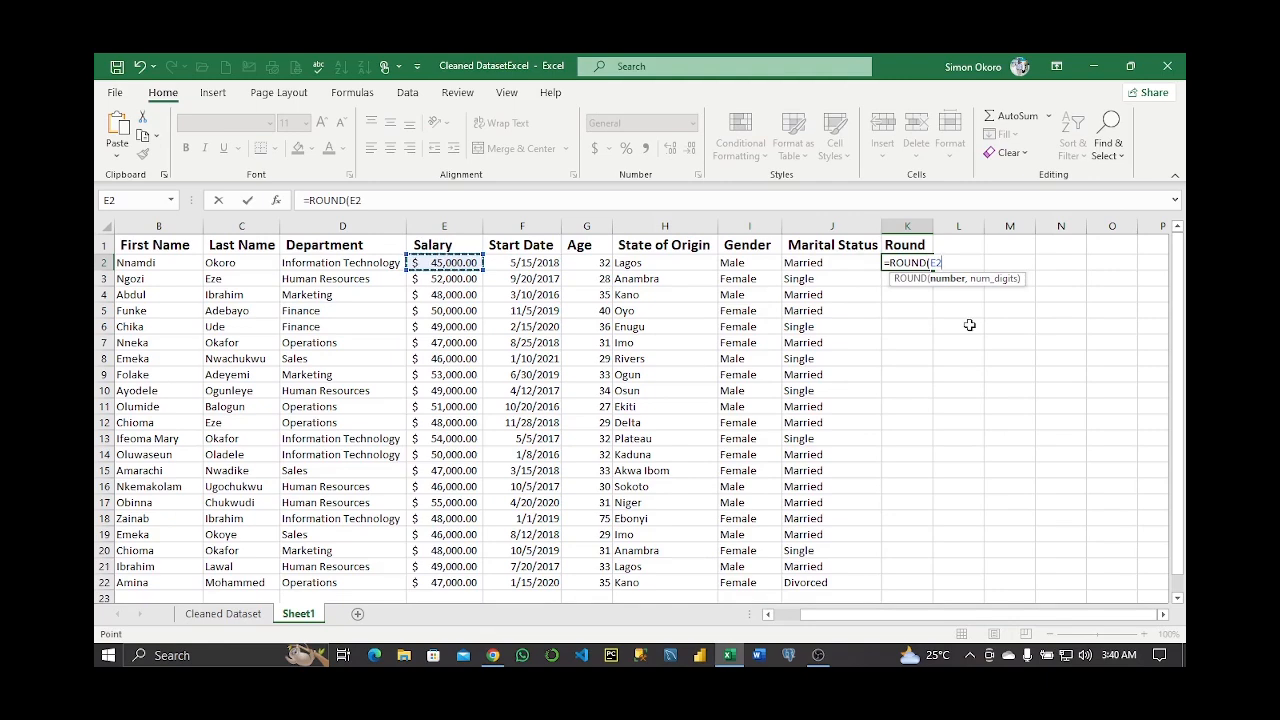
text(, 2)
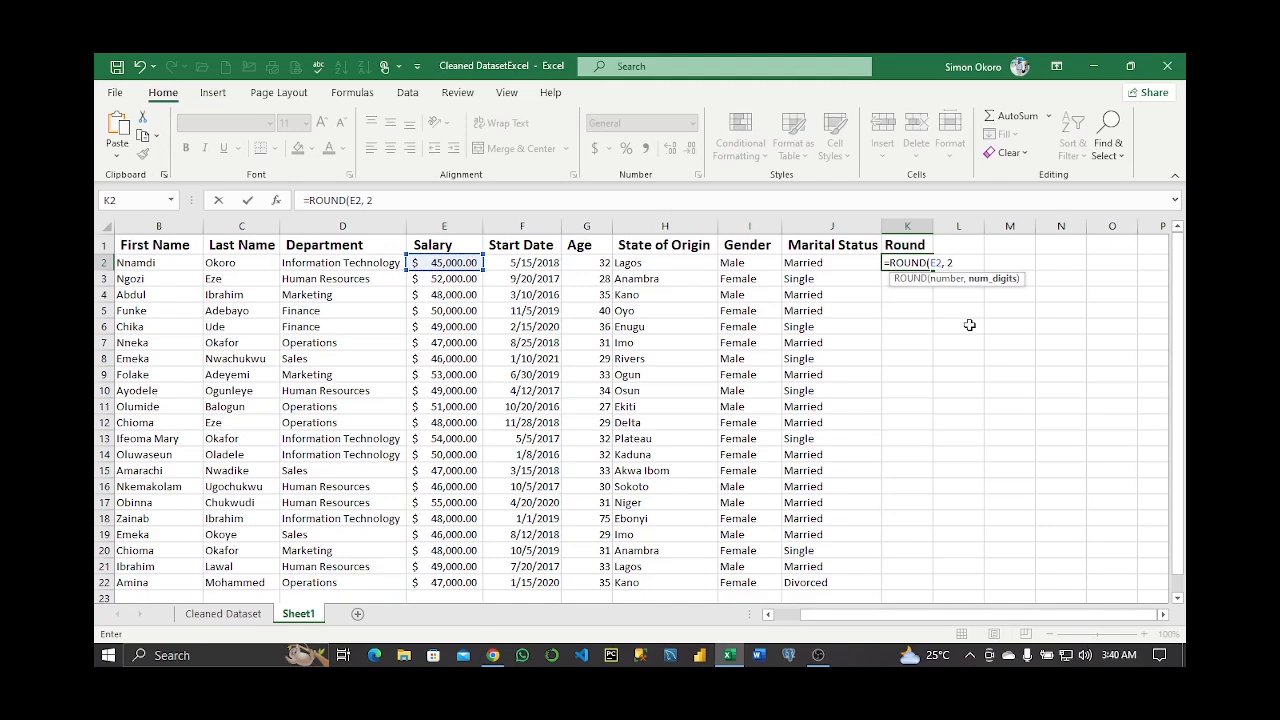
key(Return)
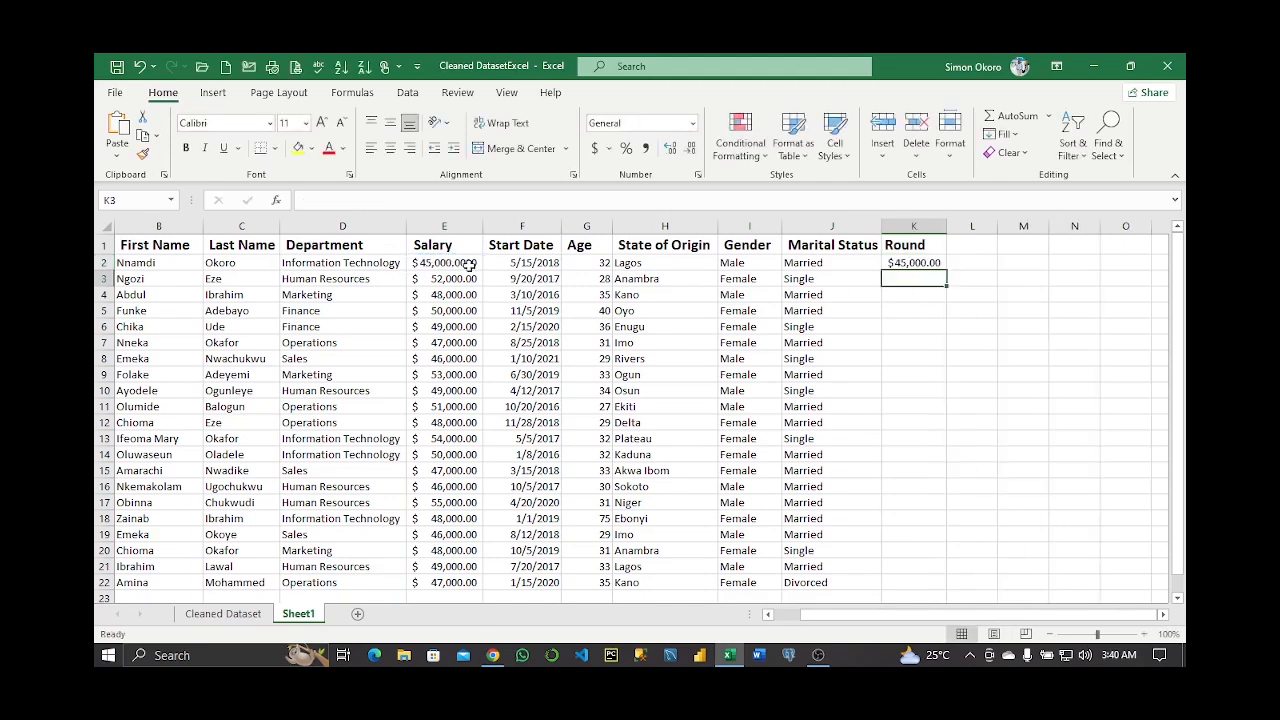
double_click(922, 262)
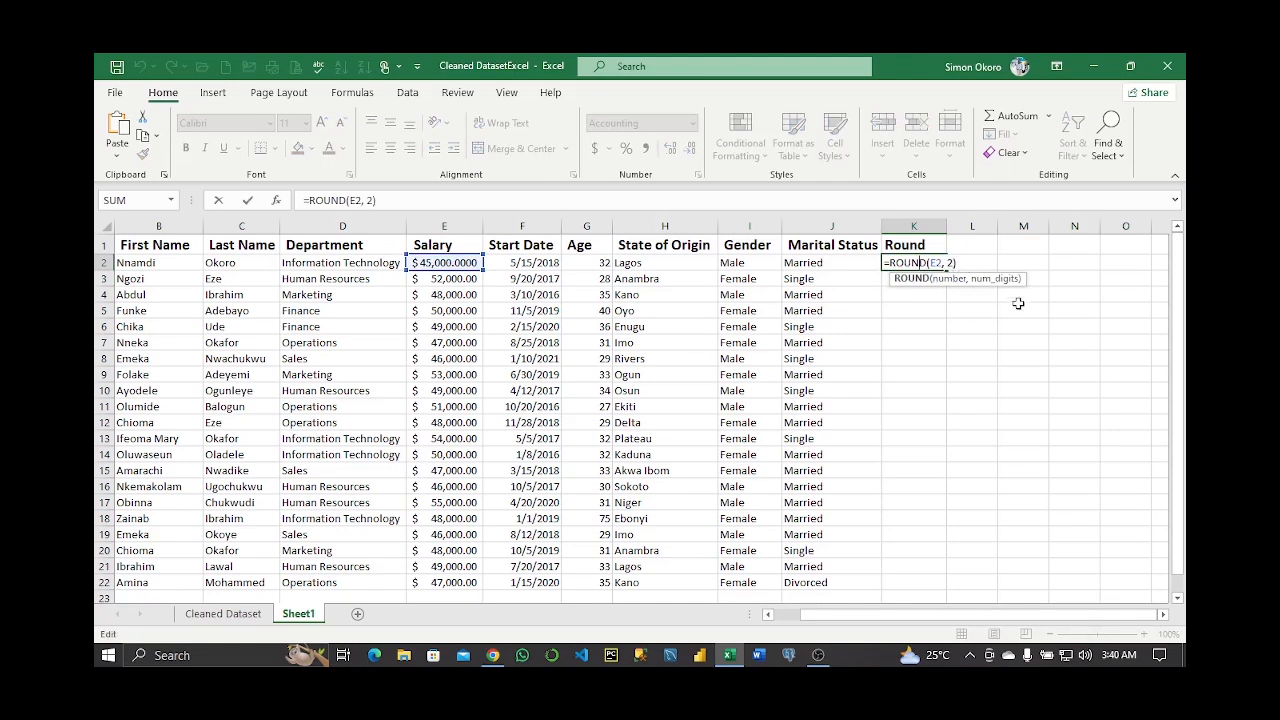
key(Return)
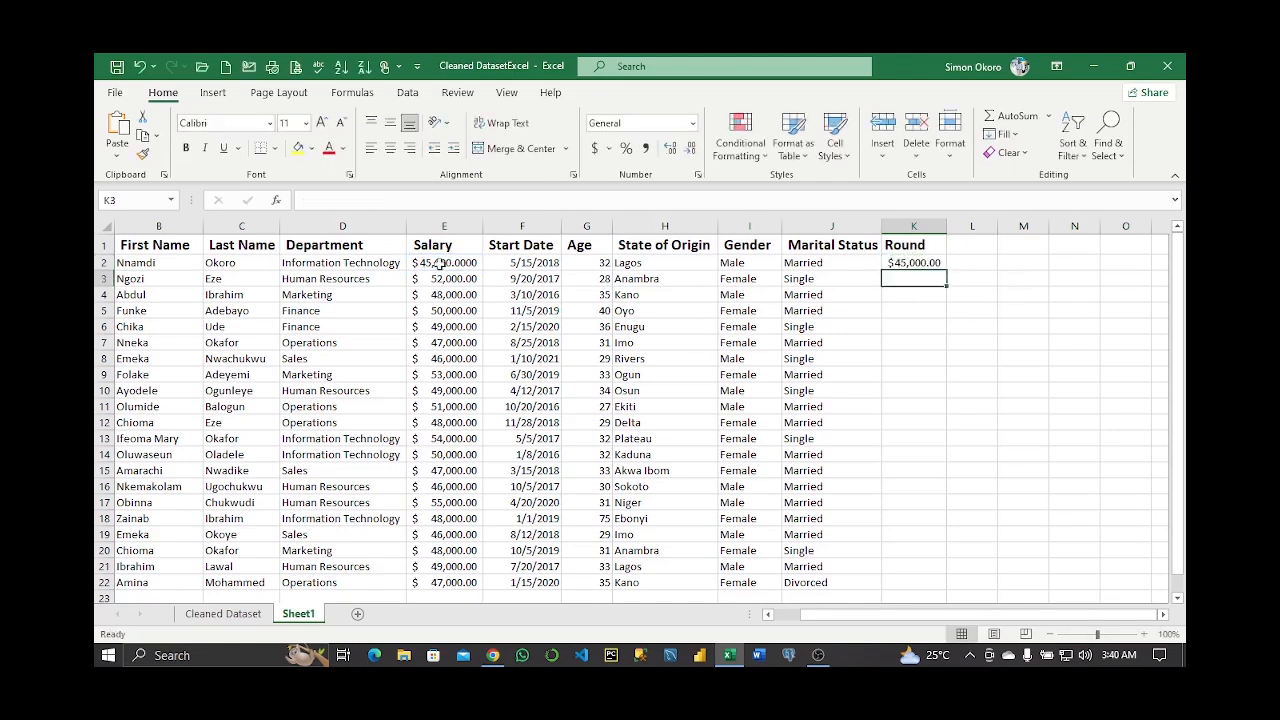